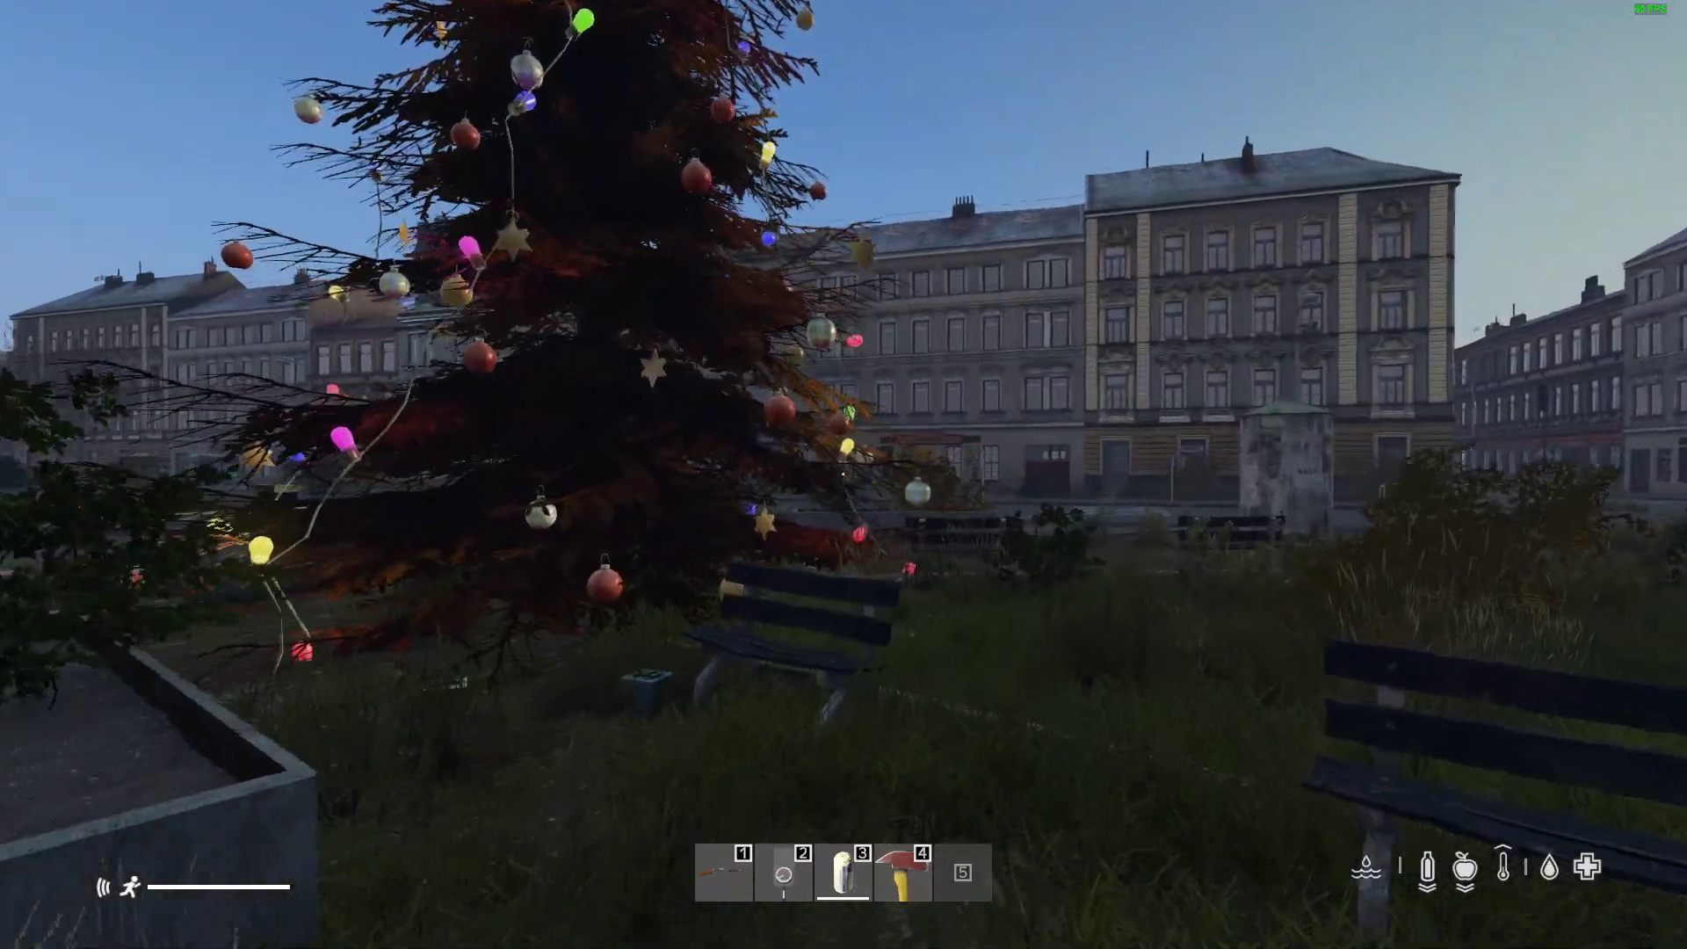
Take the medium gift box from under the Christmas tree, unwrap it and inspect the items it contained
key("w")
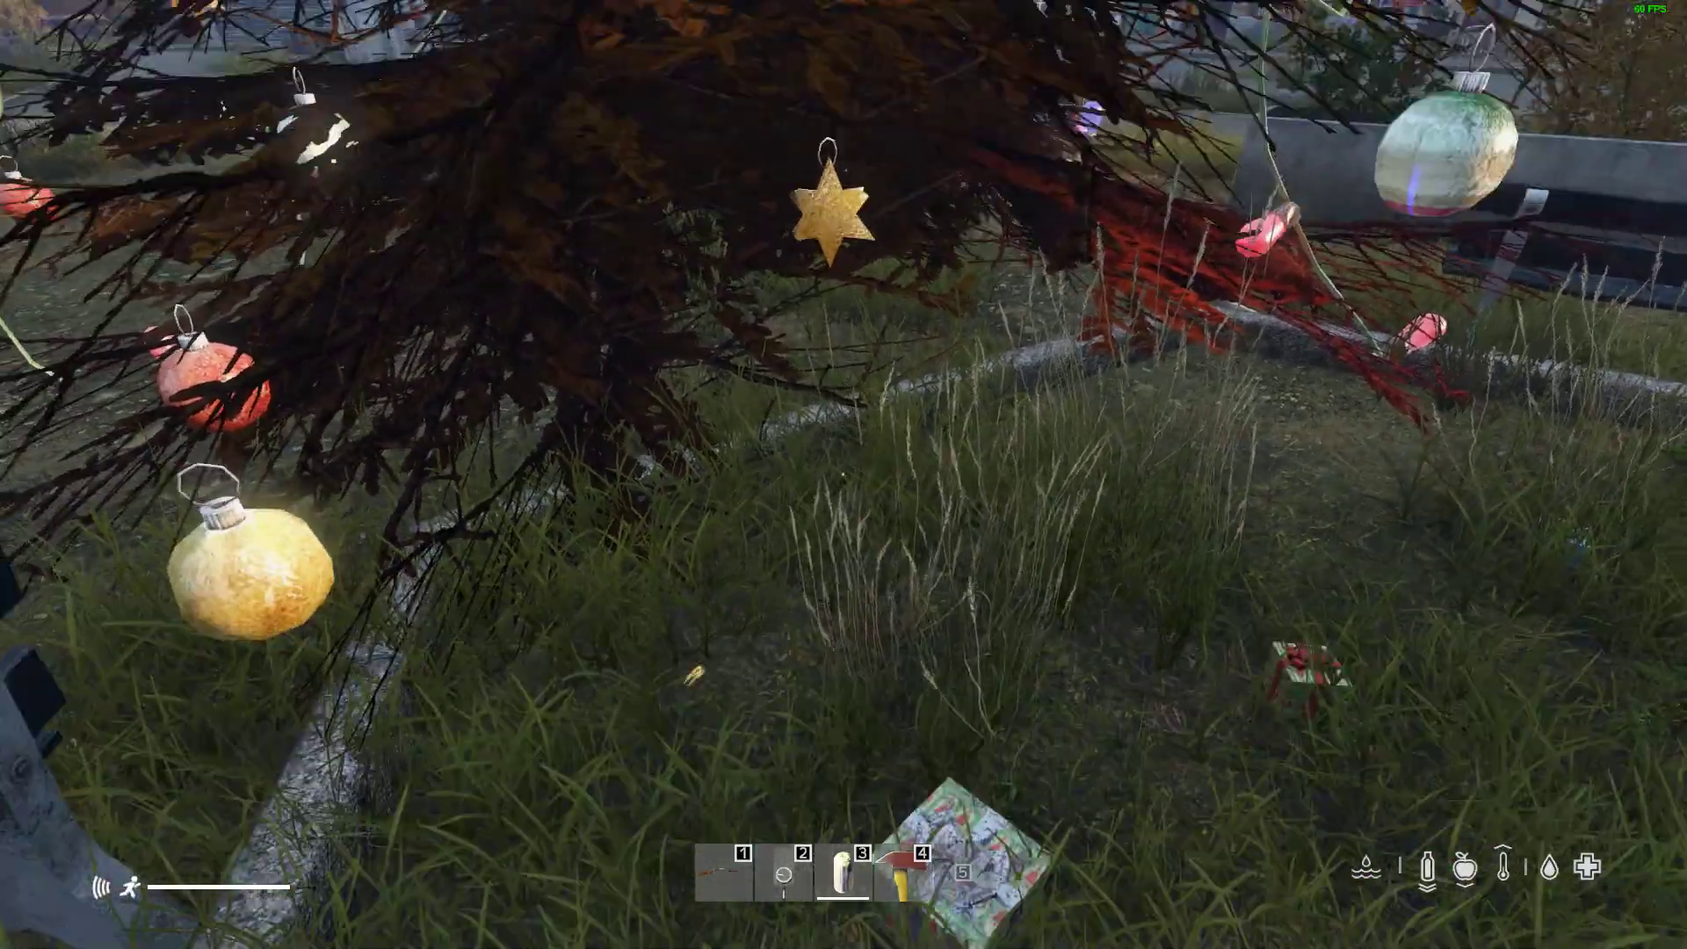
key("f")
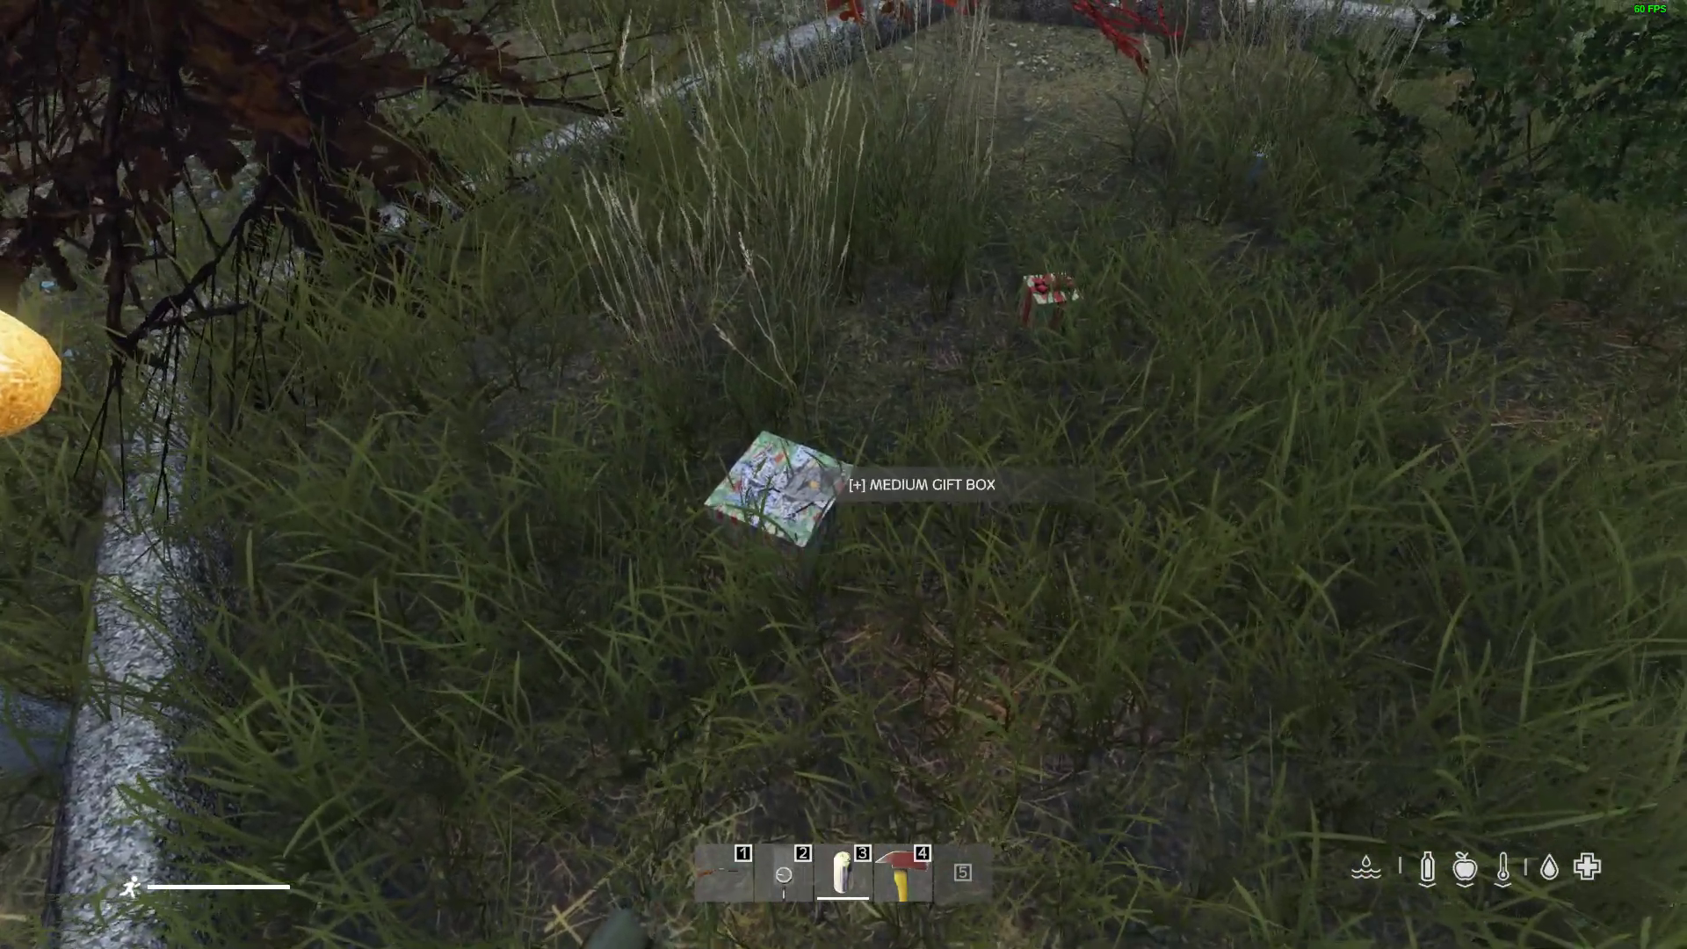
key("Tab")
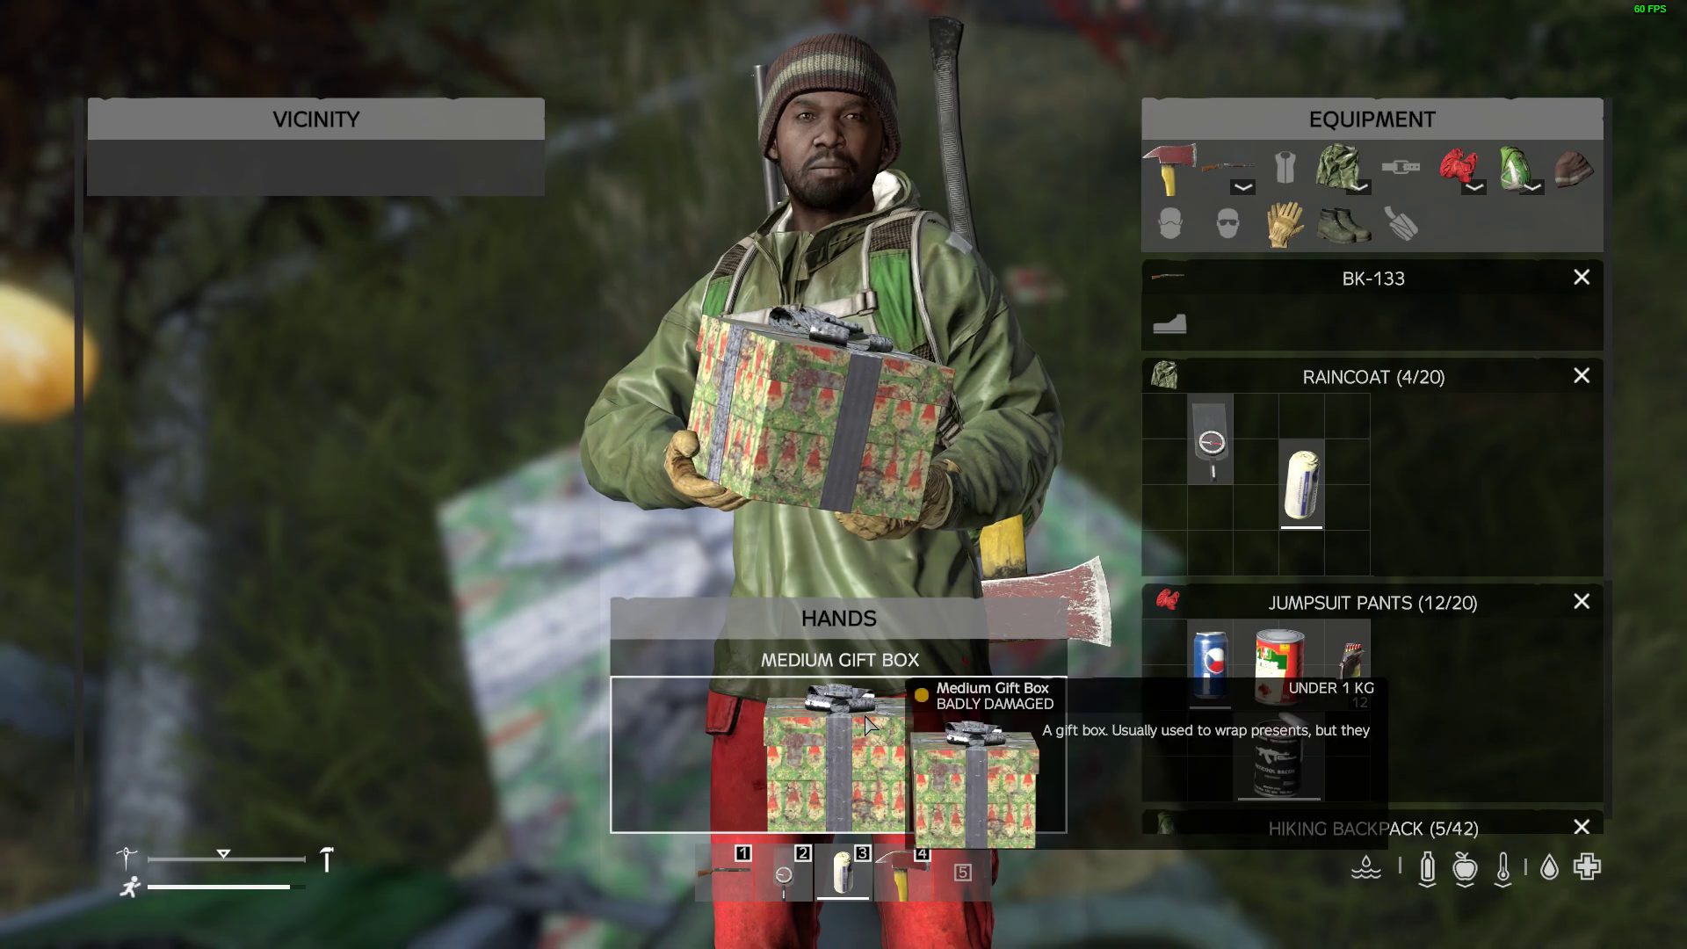
key("Tab")
left_click_drag(843, 475, 843, 475)
key("Tab")
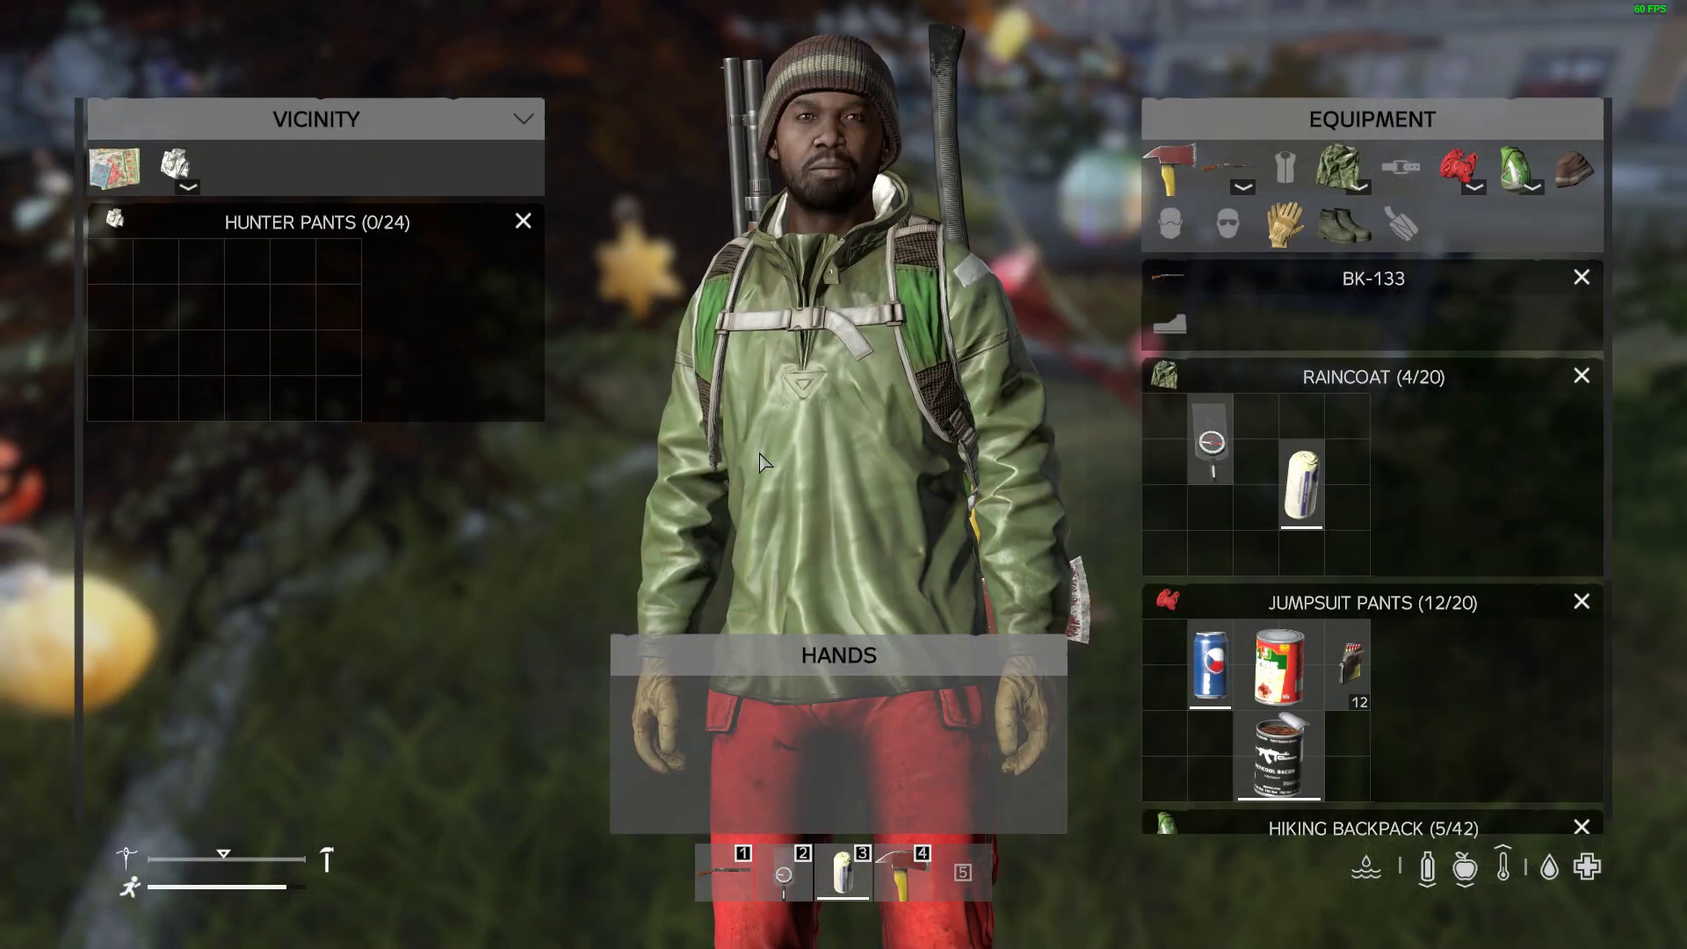
mouse_move(185, 182)
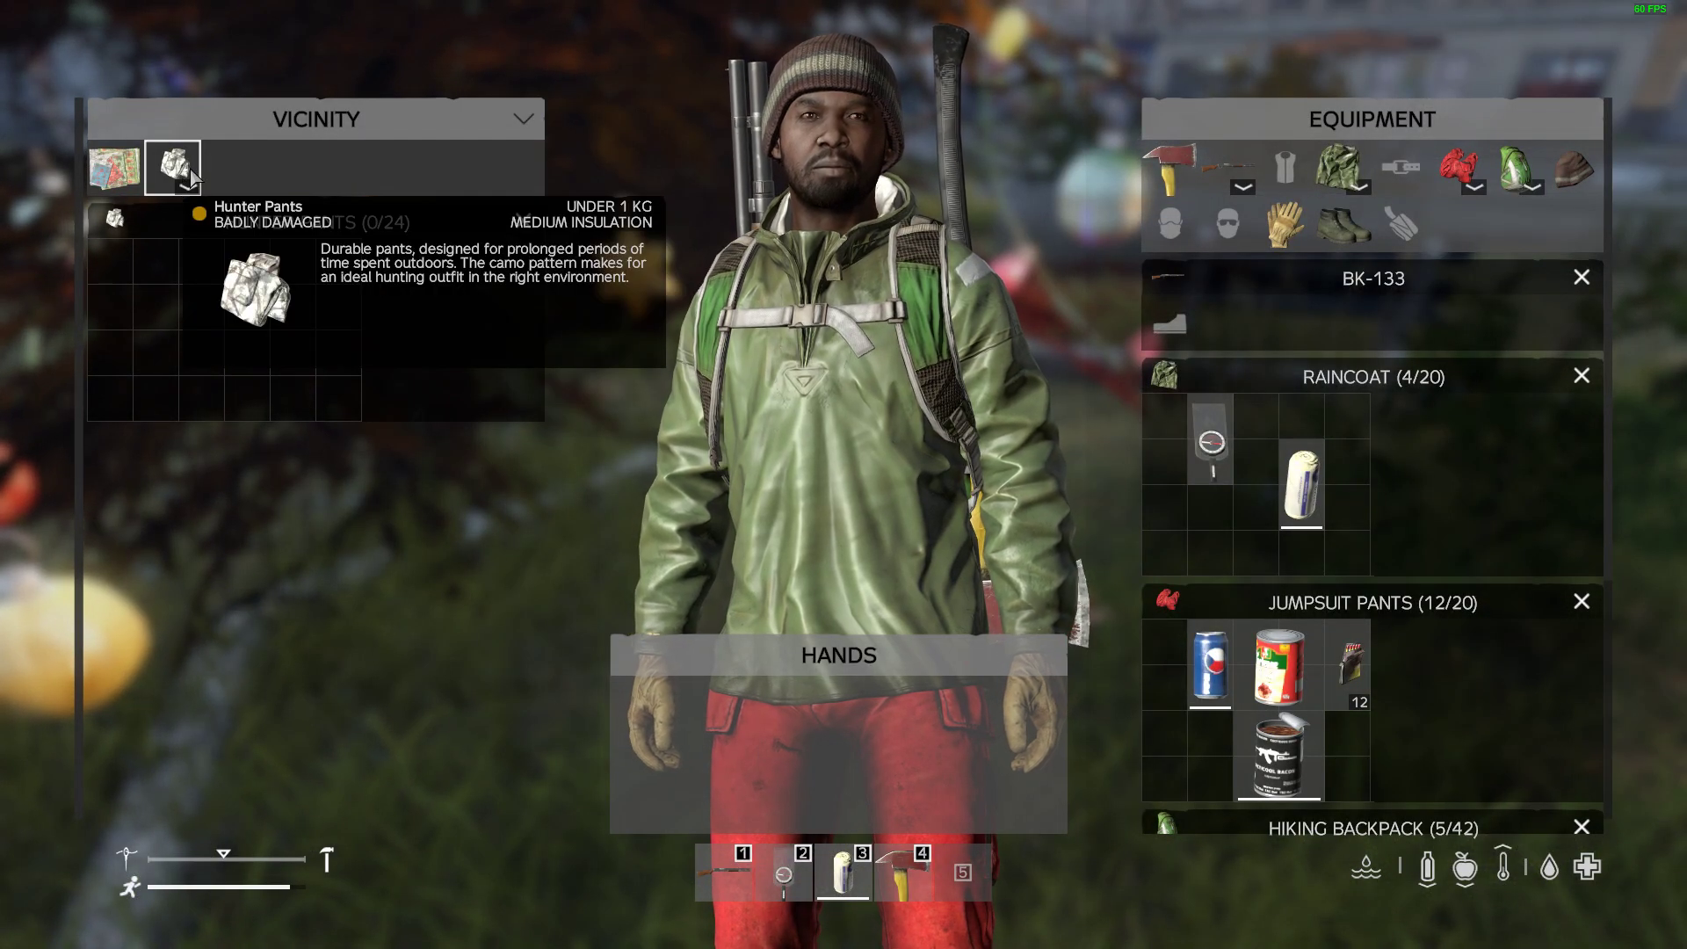
key("Tab")
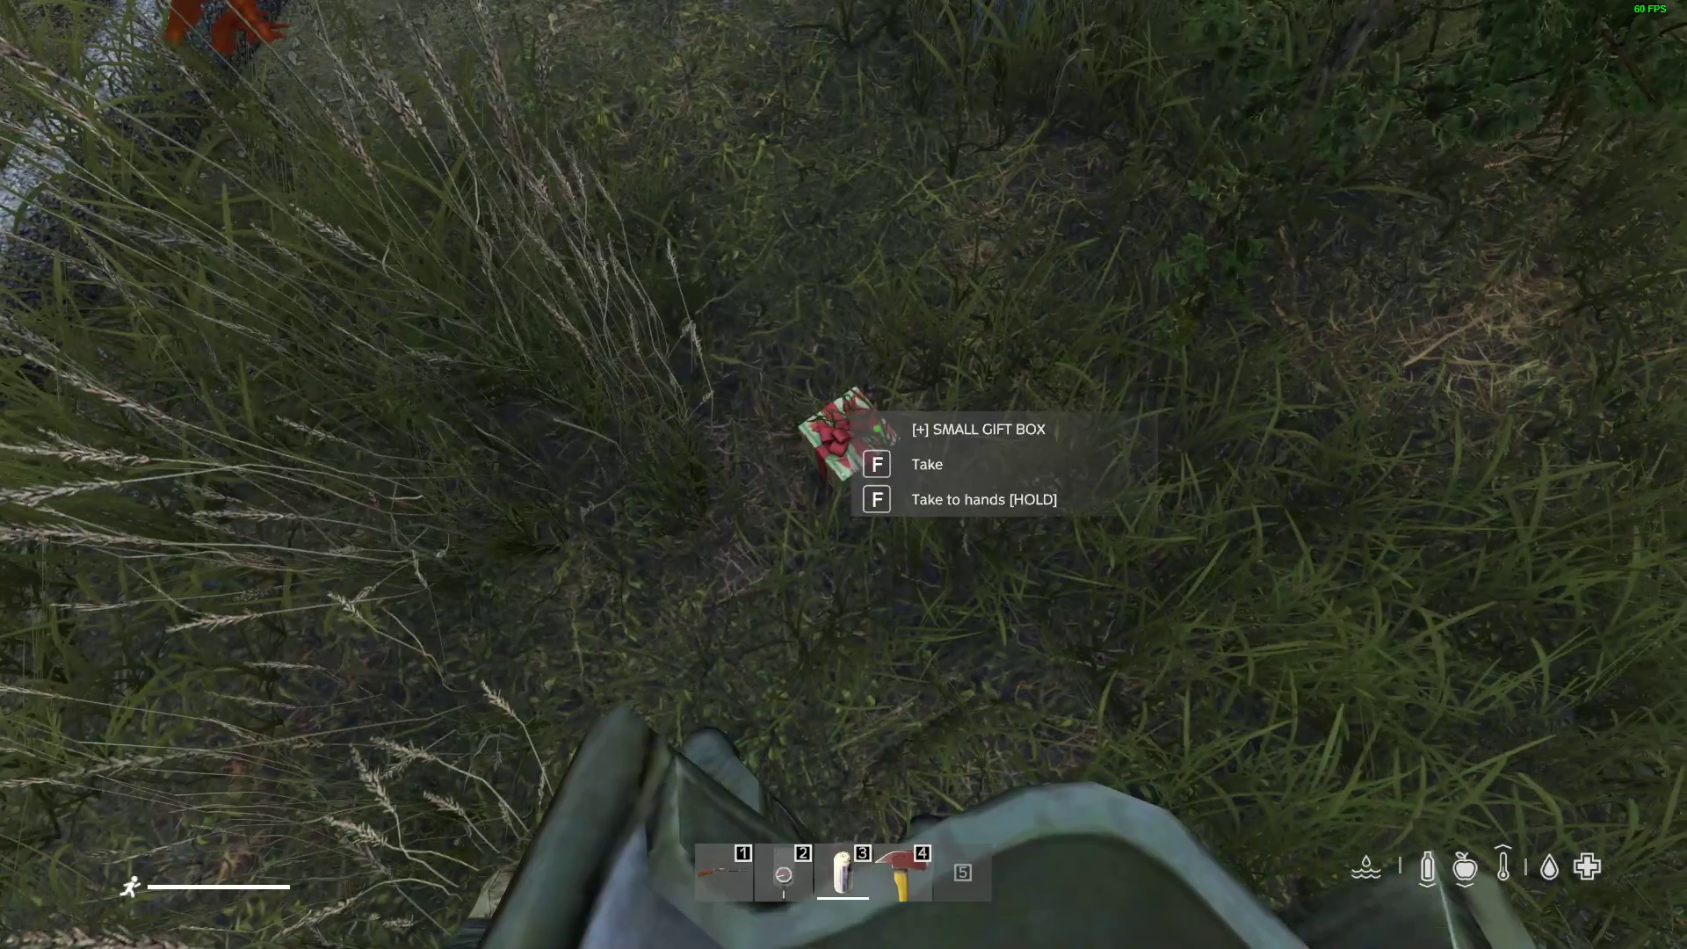
Take the small gift box from the grass into the hands, unwrap it and inspect its contents
key("f")
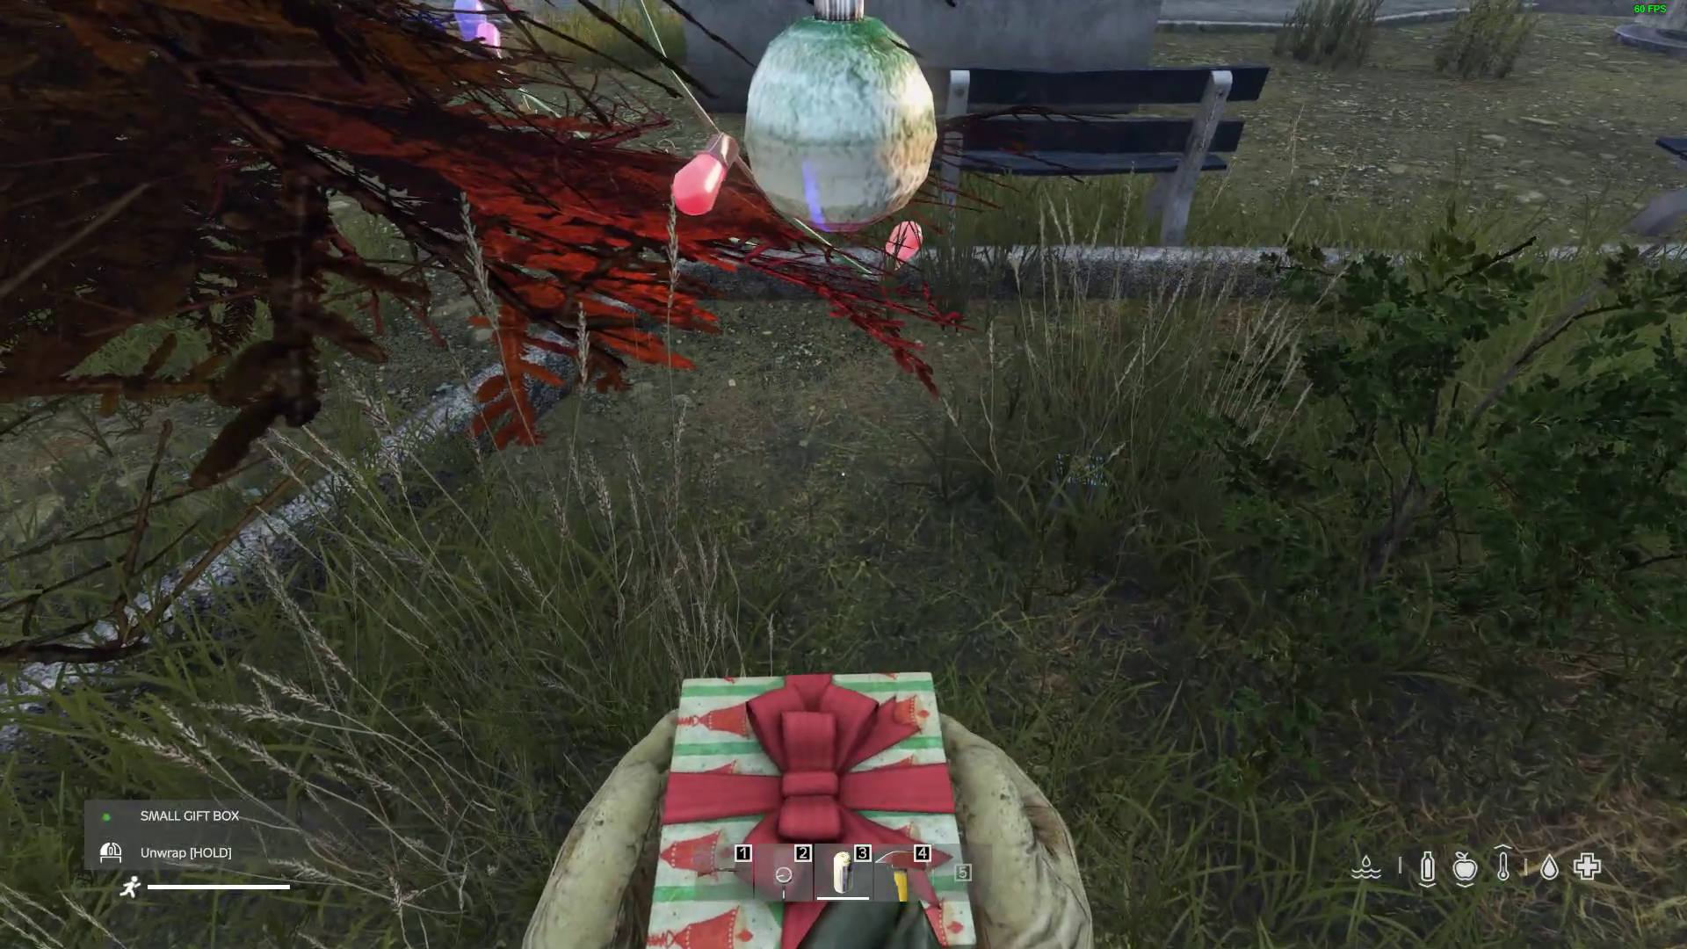
left_click(843, 475)
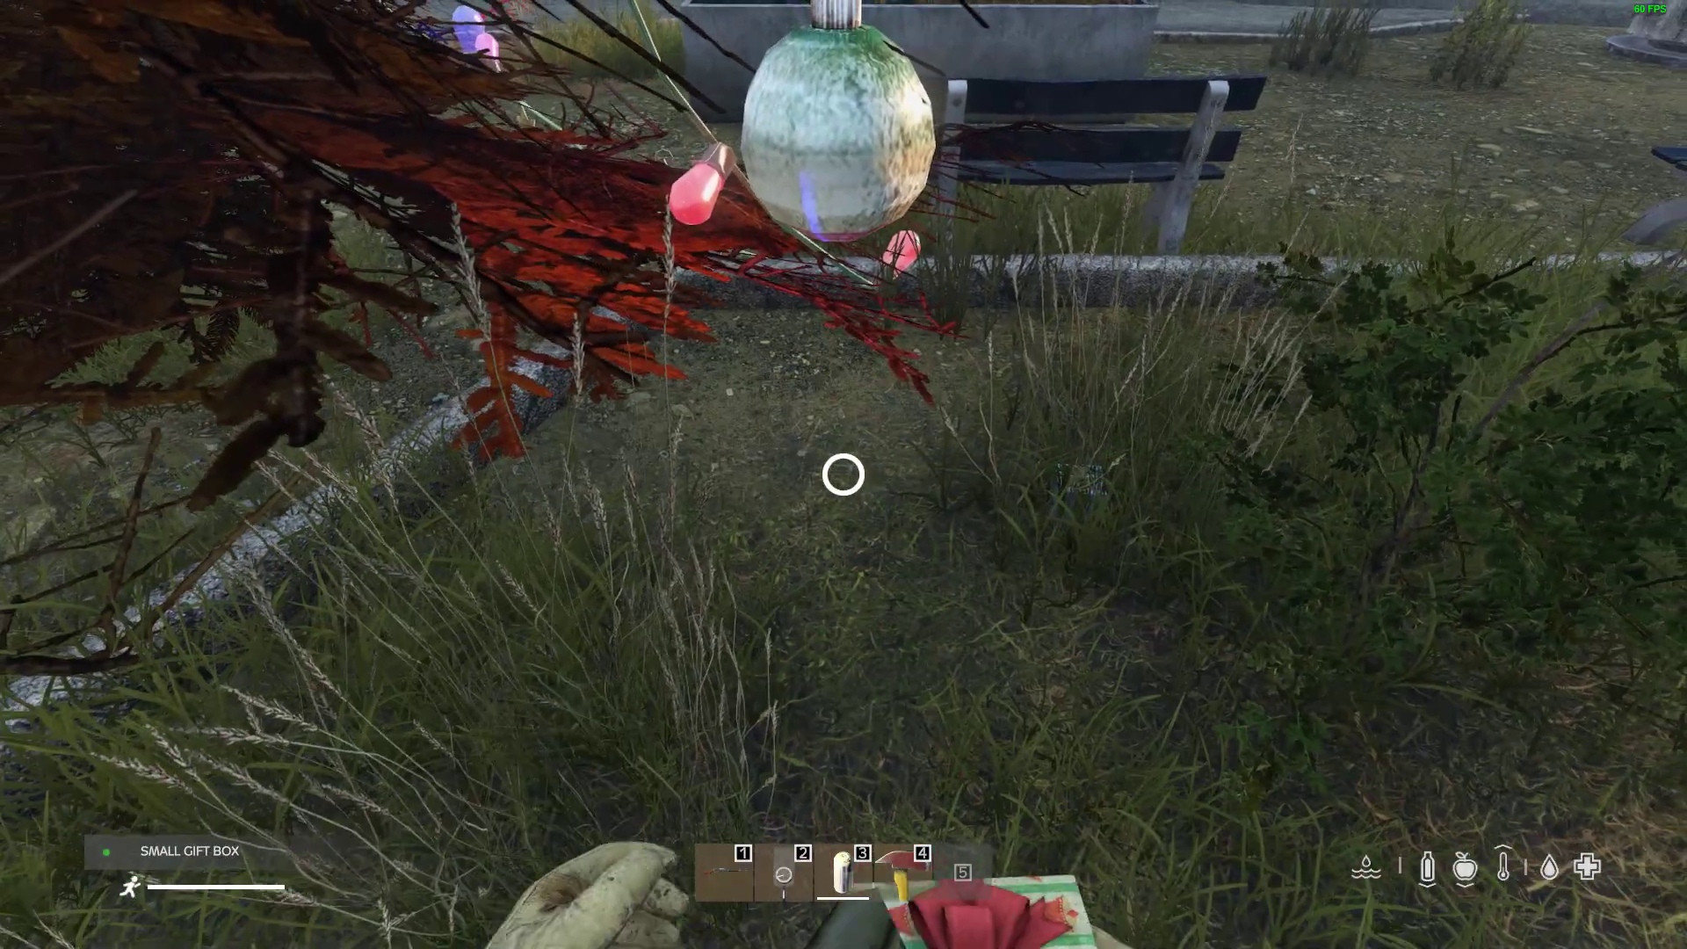
key("Tab")
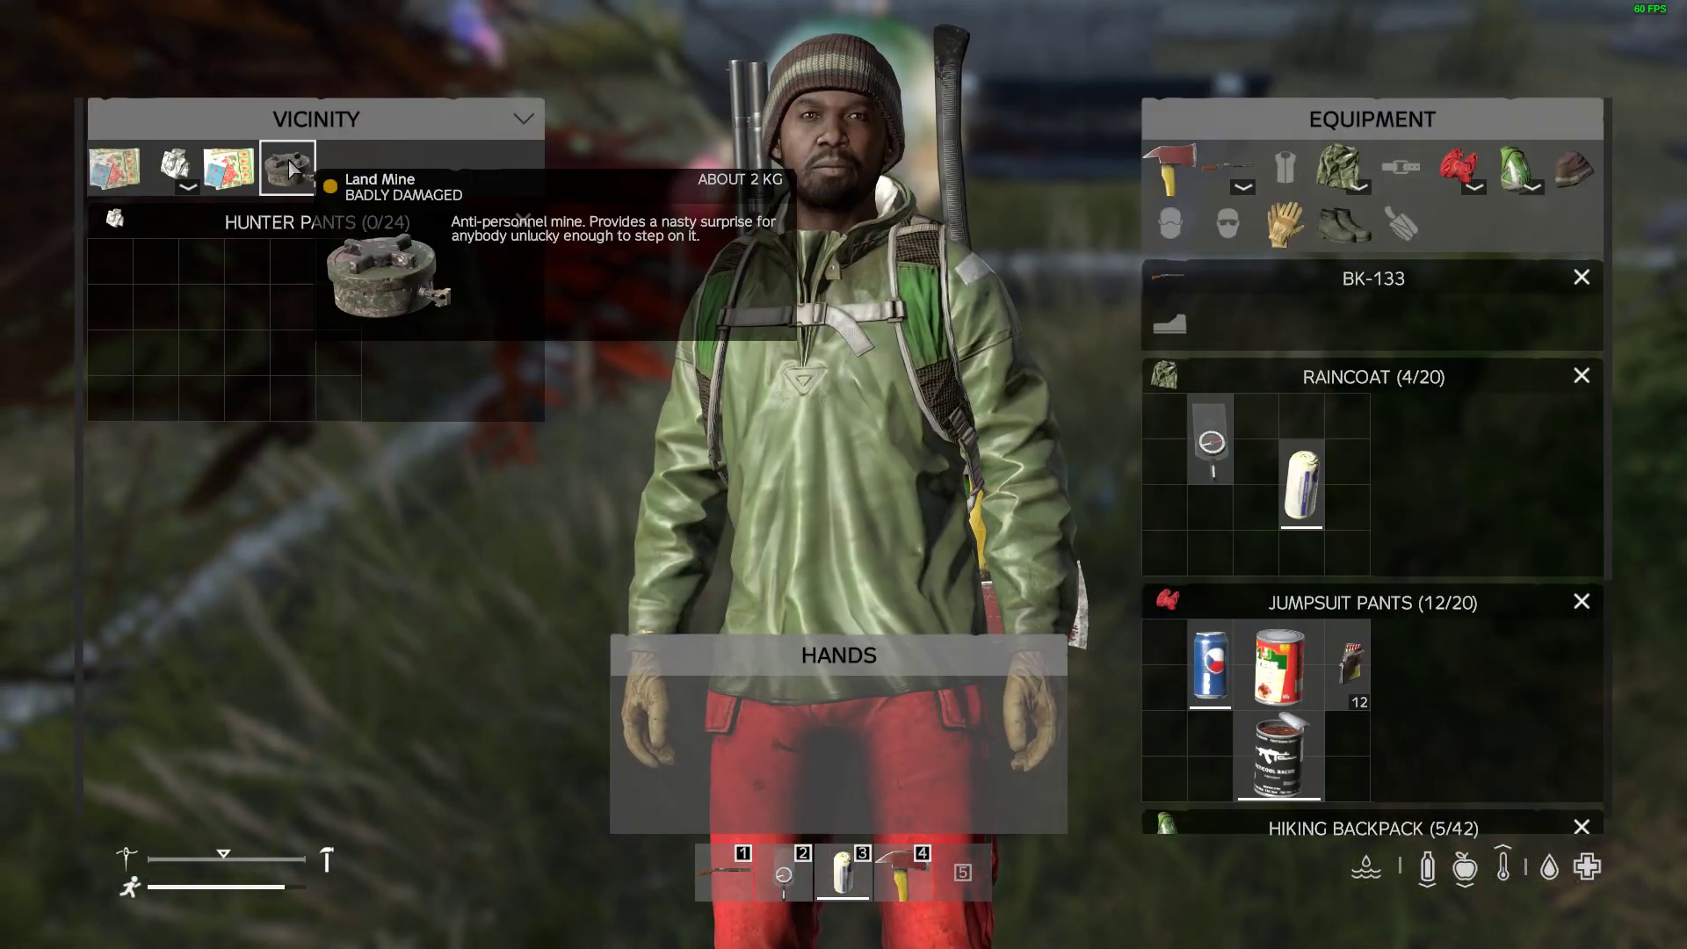
key("Tab")
key("s")
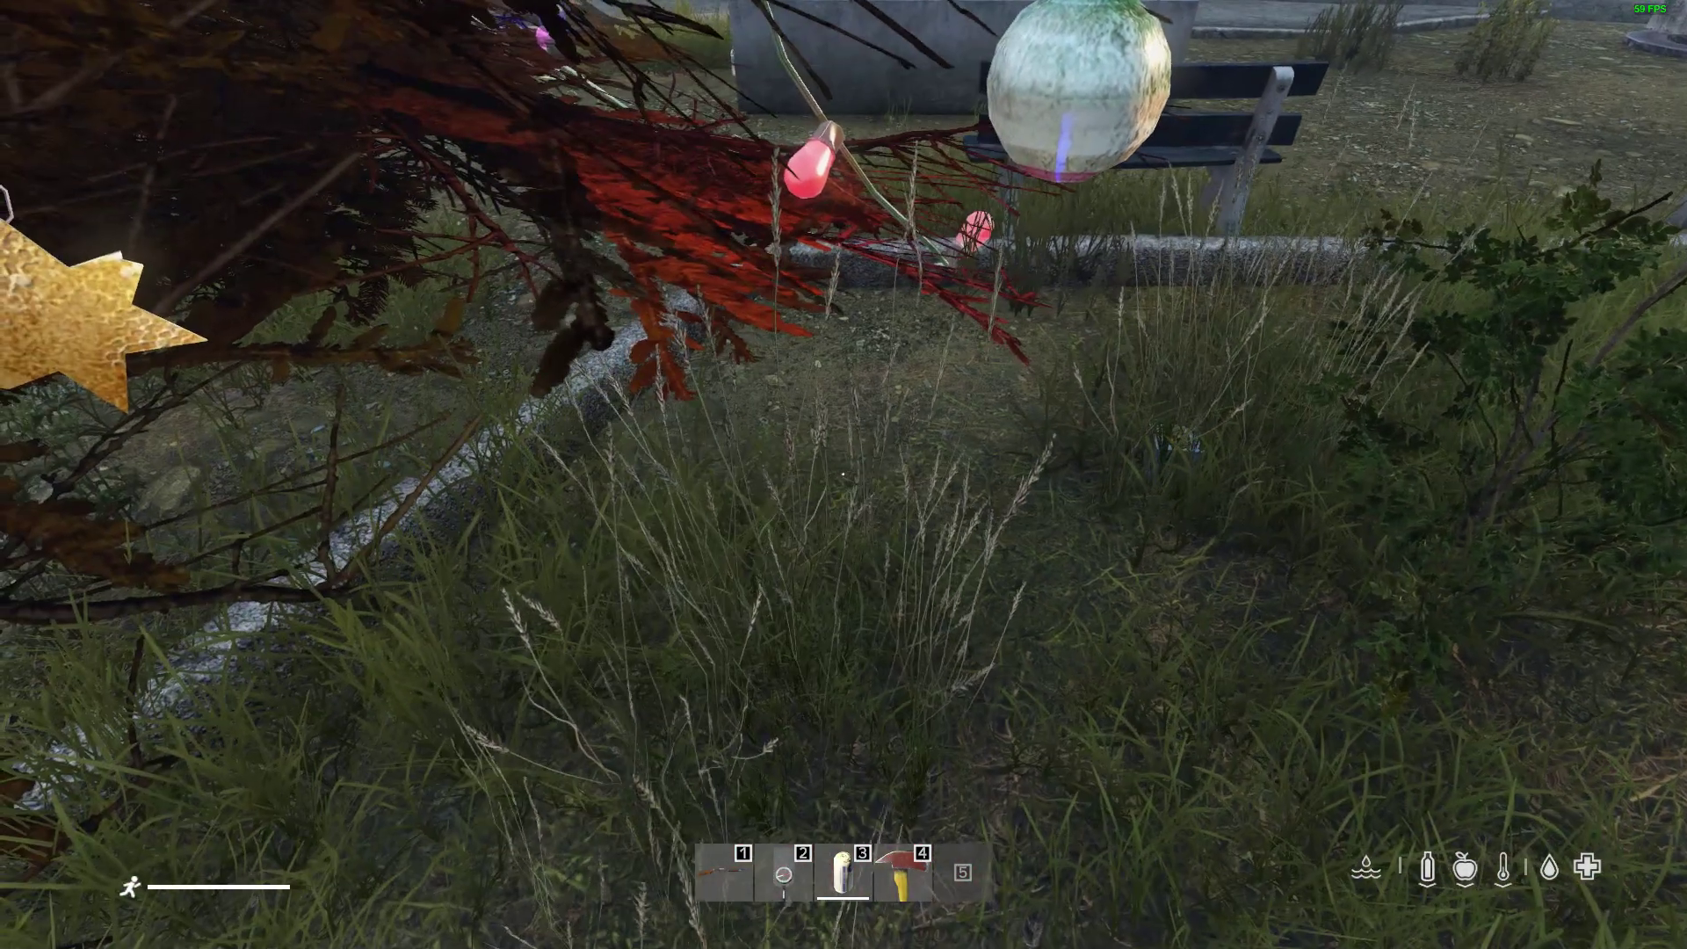
key("s")
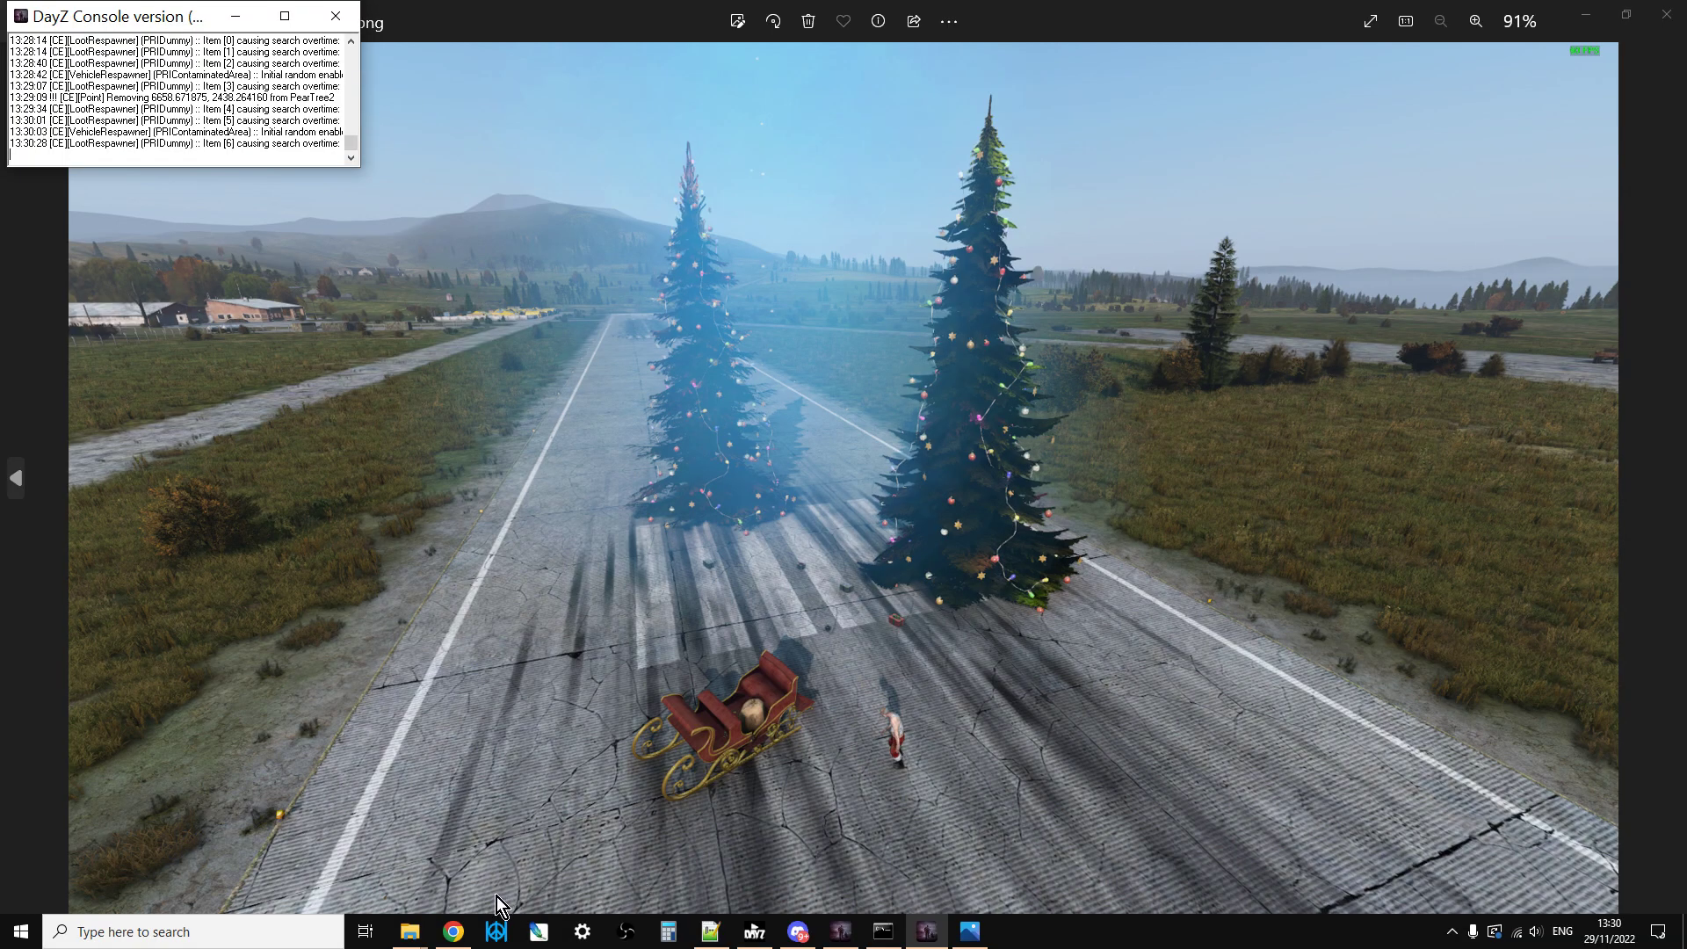
Switch to Notepad++ and locate the StaticChristmasTree event in events.xml by searching for "tree"
left_click(707, 930)
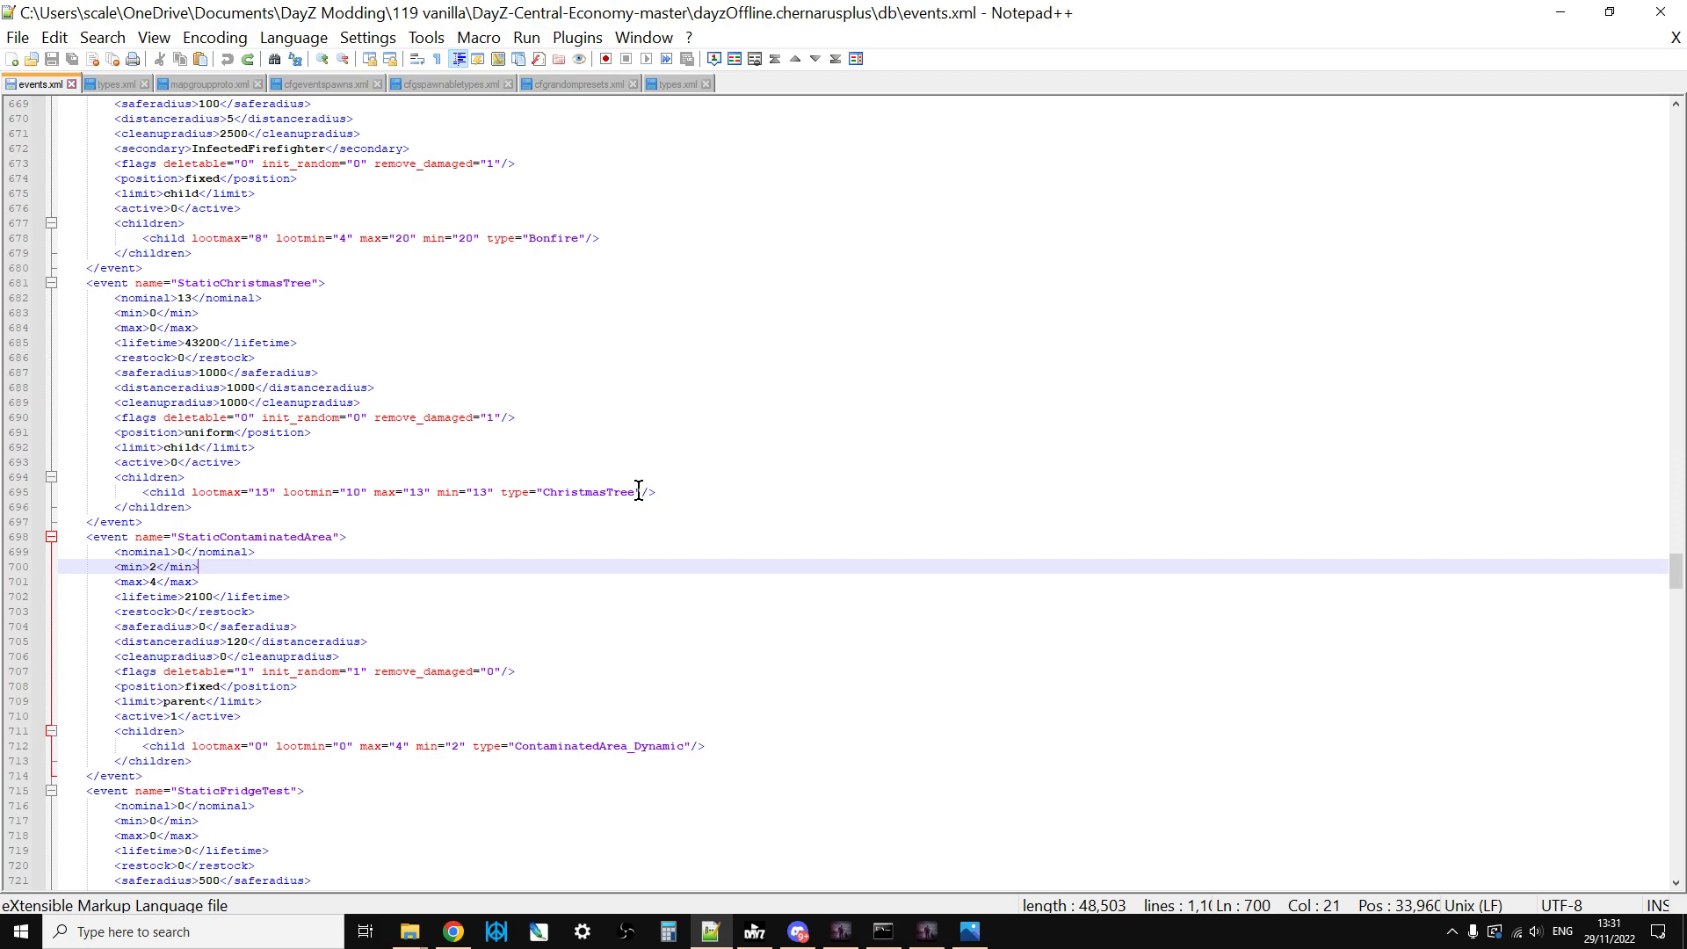
scroll(639, 490, "up", 4)
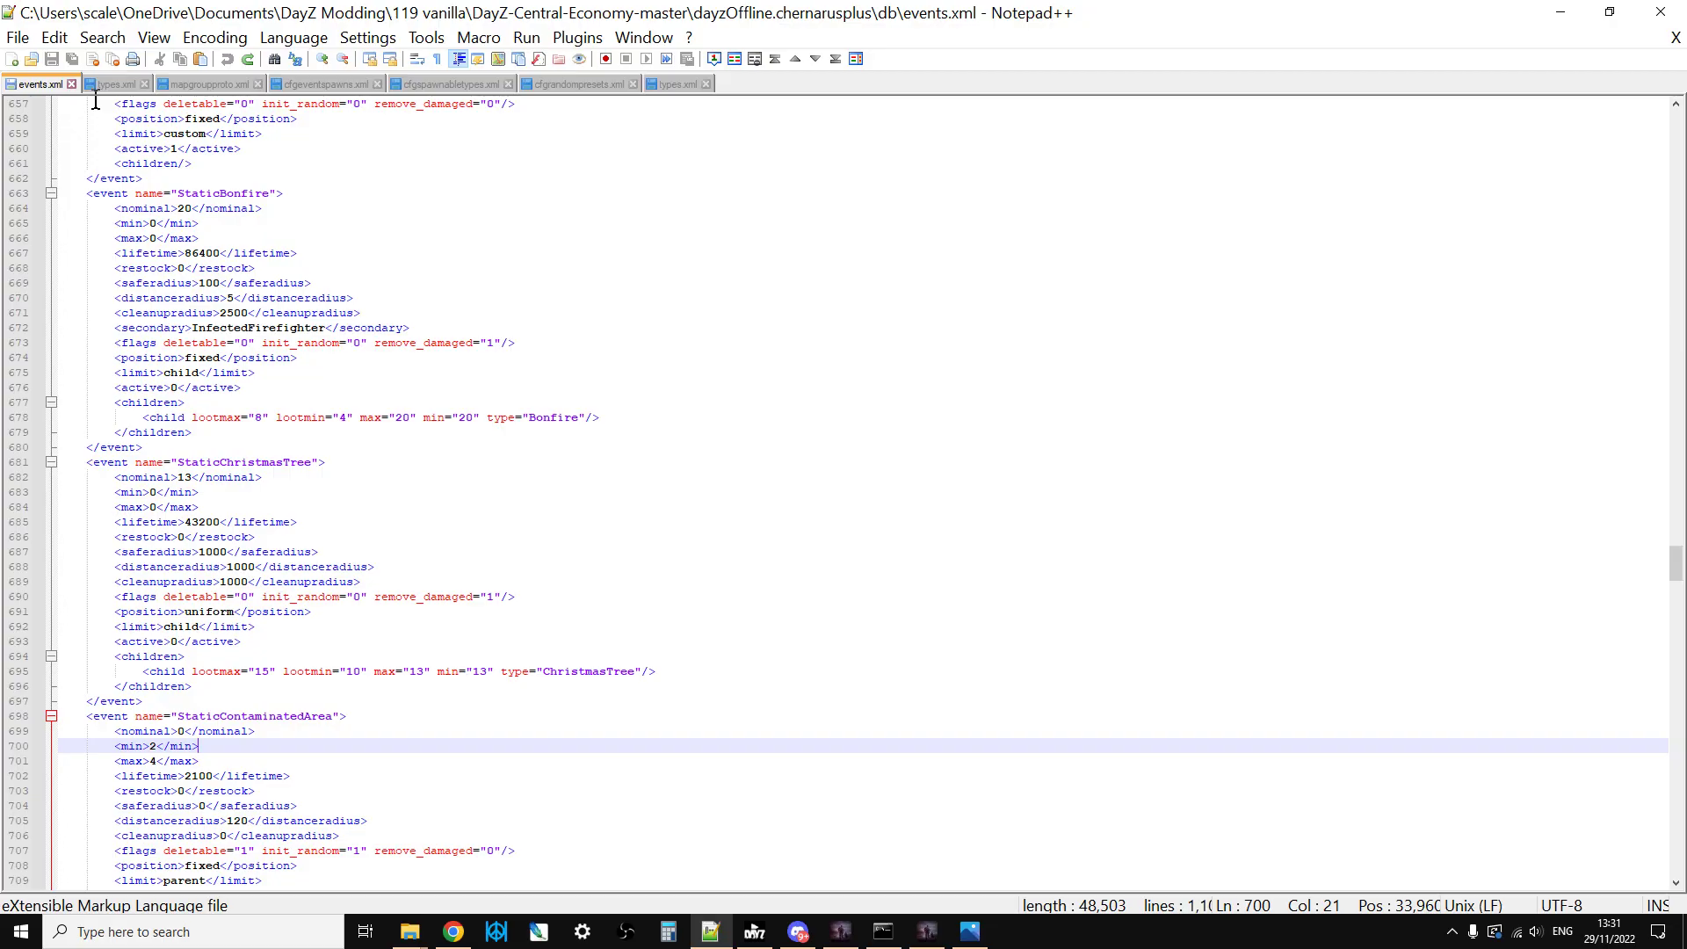
left_click(582, 221)
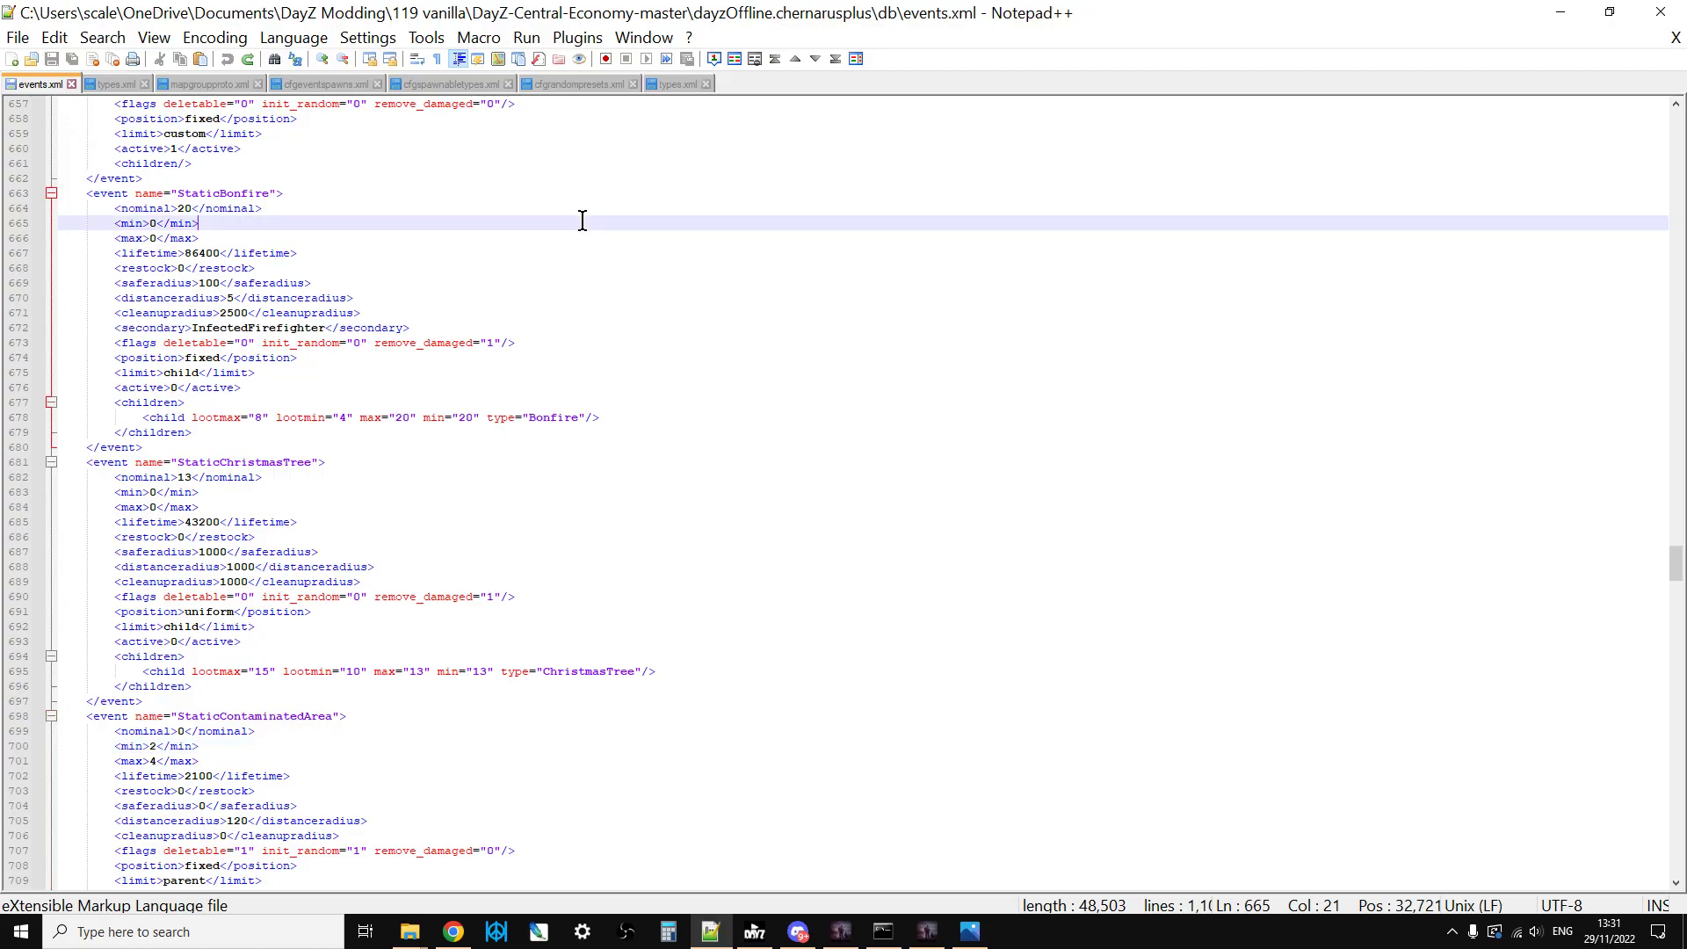
key("ctrl+f")
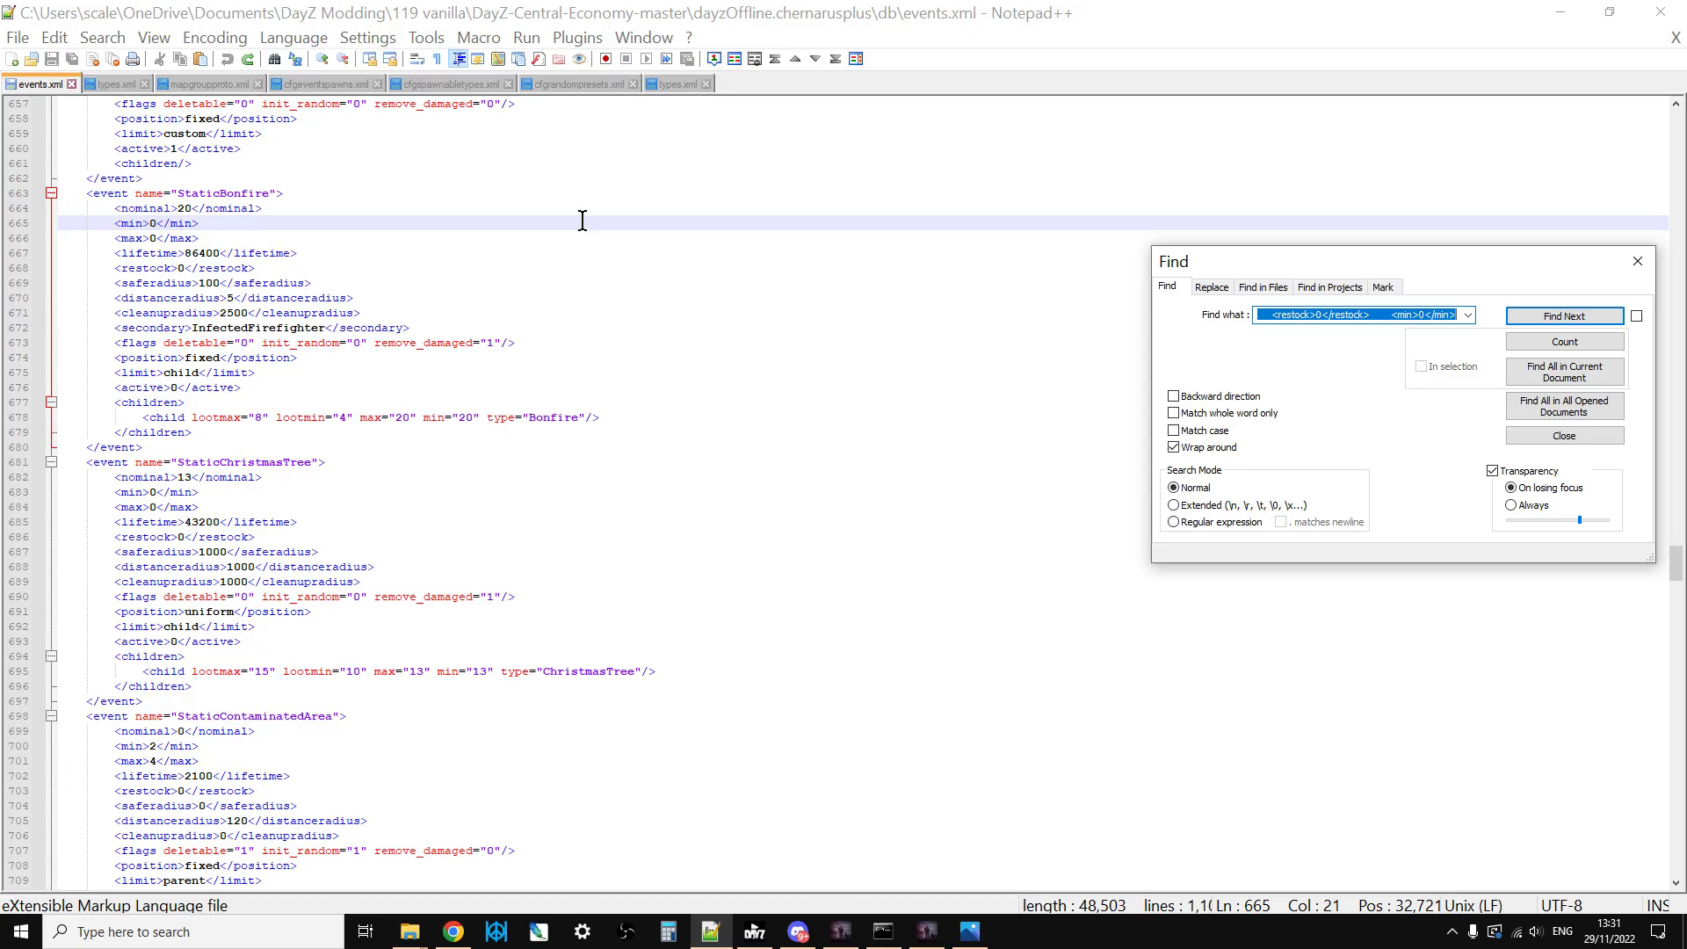
type("tree")
key("Return")
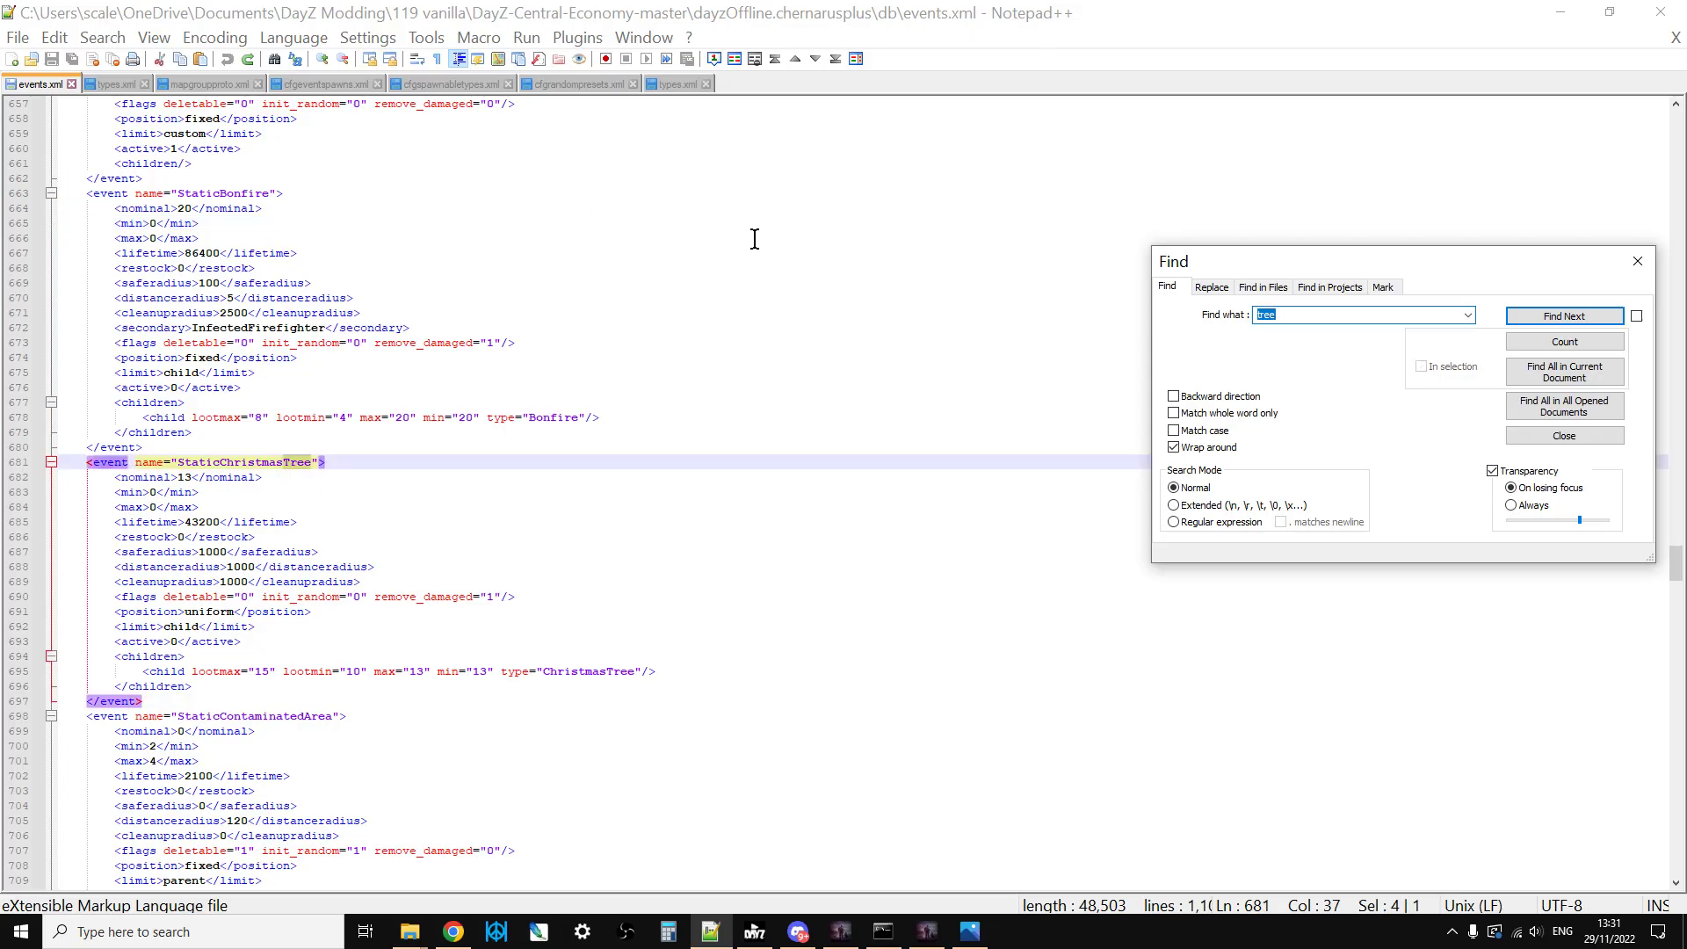
left_click(1639, 260)
scroll(881, 545, "down", 1)
scroll(881, 546, "down", 3)
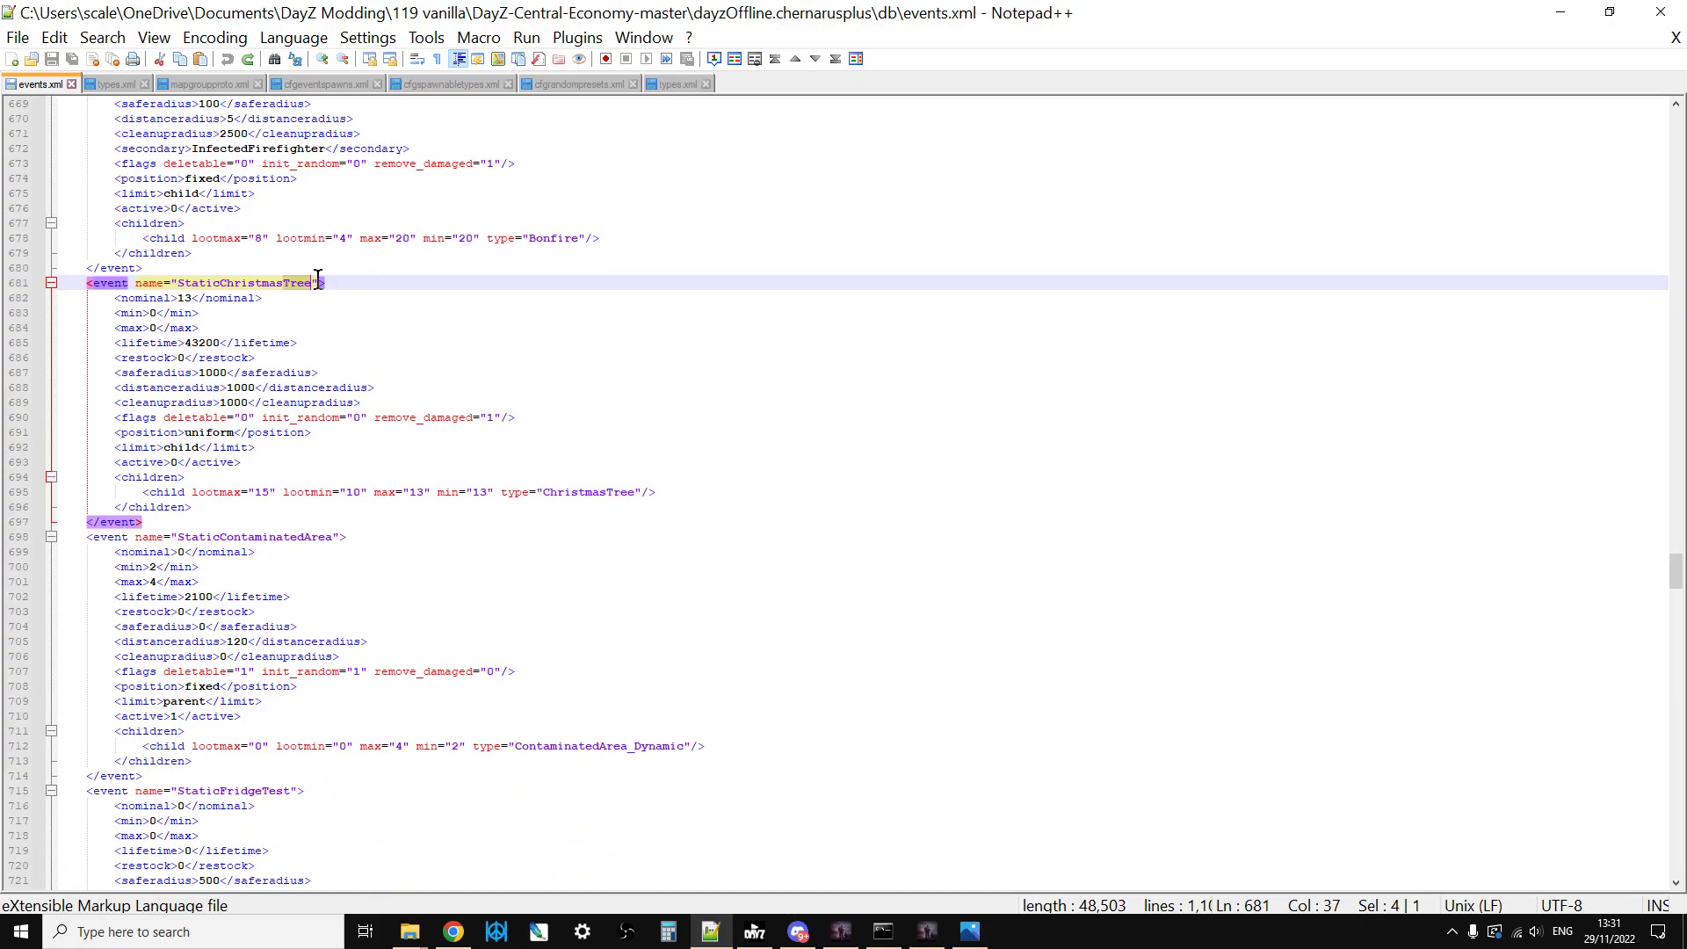
Set the active value of the StaticChristmasTree event to 1
left_click_drag(235, 463, 95, 461)
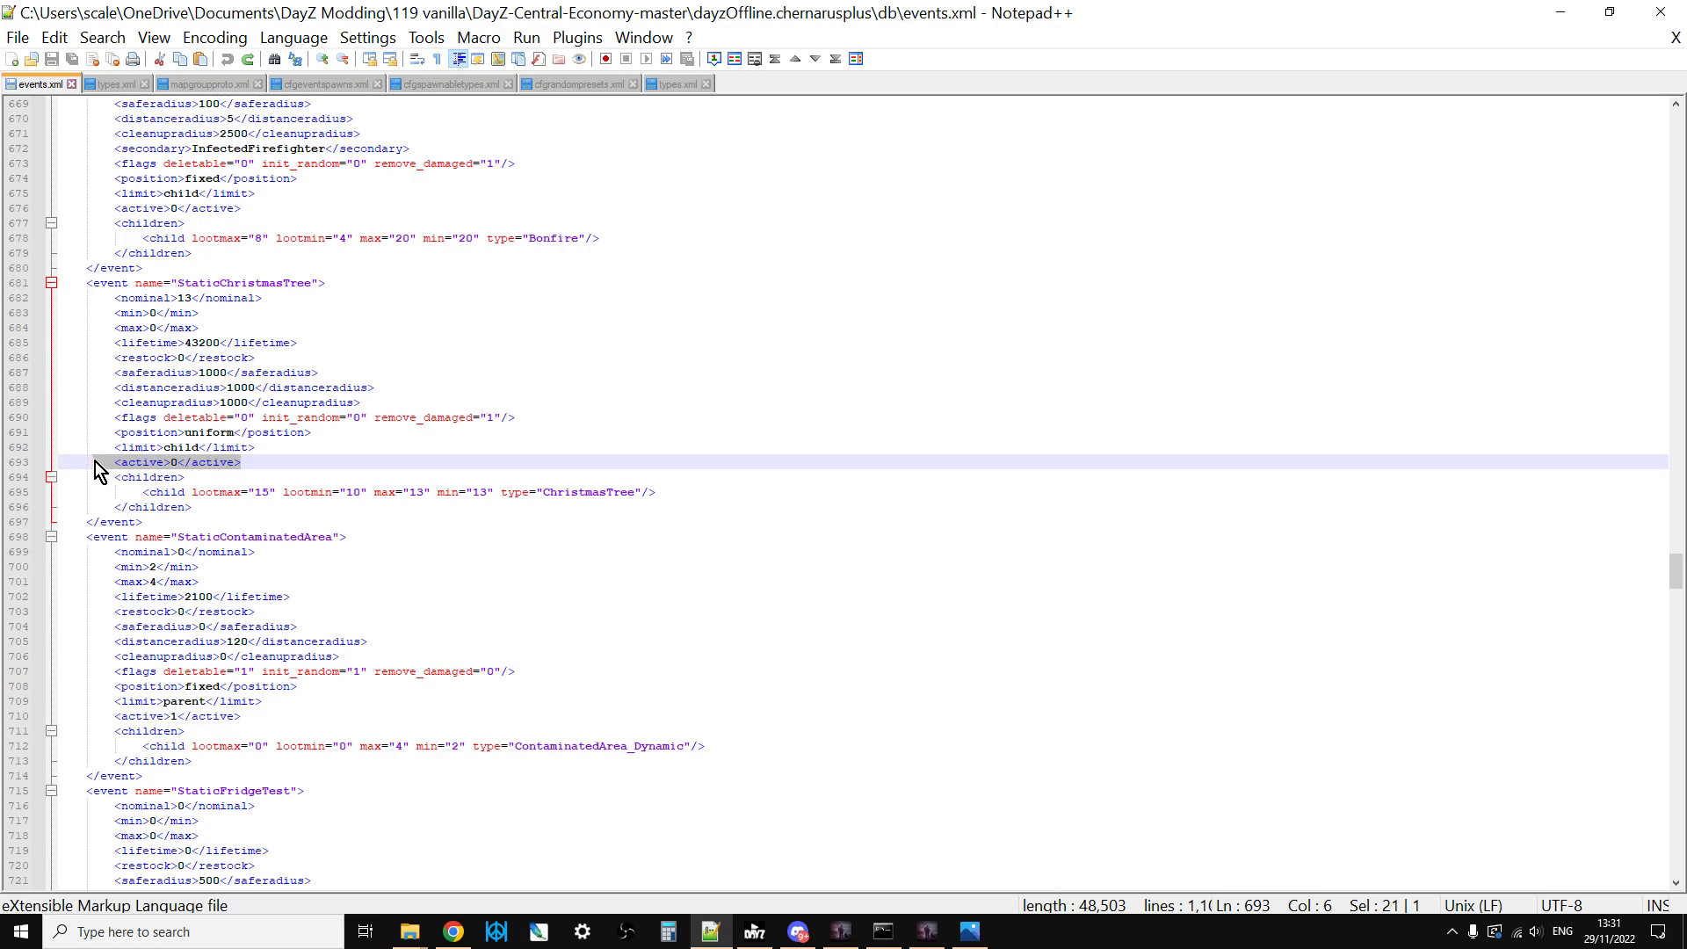
left_click(185, 458)
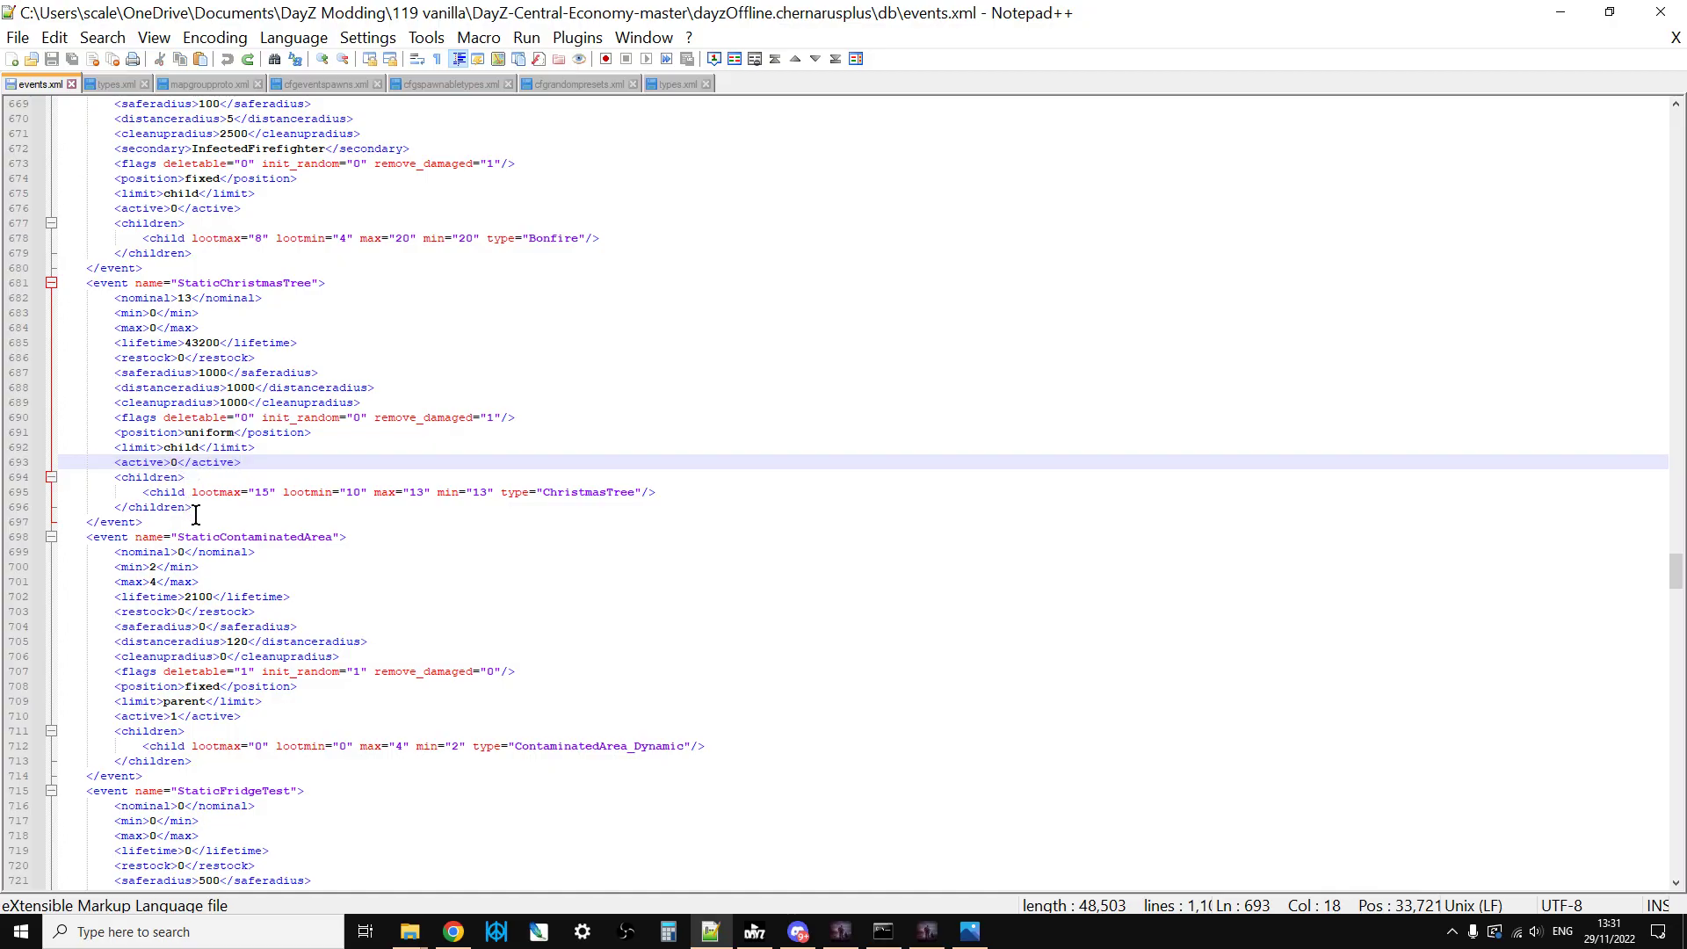
key("BackSpace")
type("1")
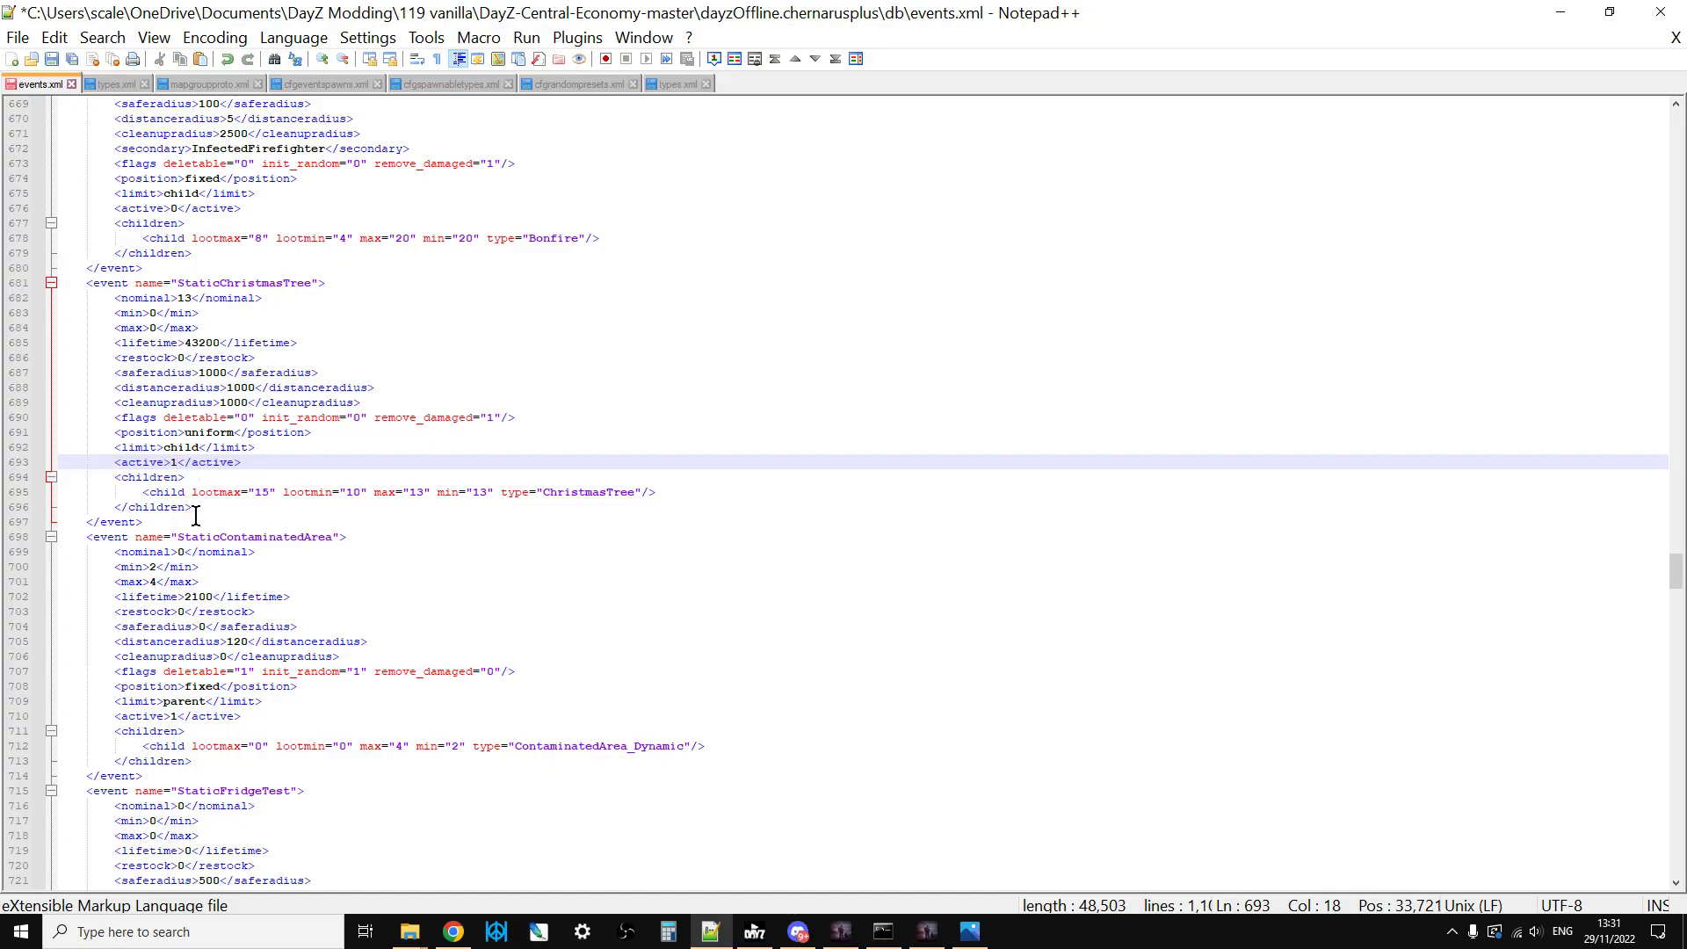
Search events.xml for "sleigh" and set the active value of the StaticSantaCrash event to 1
left_click(560, 346)
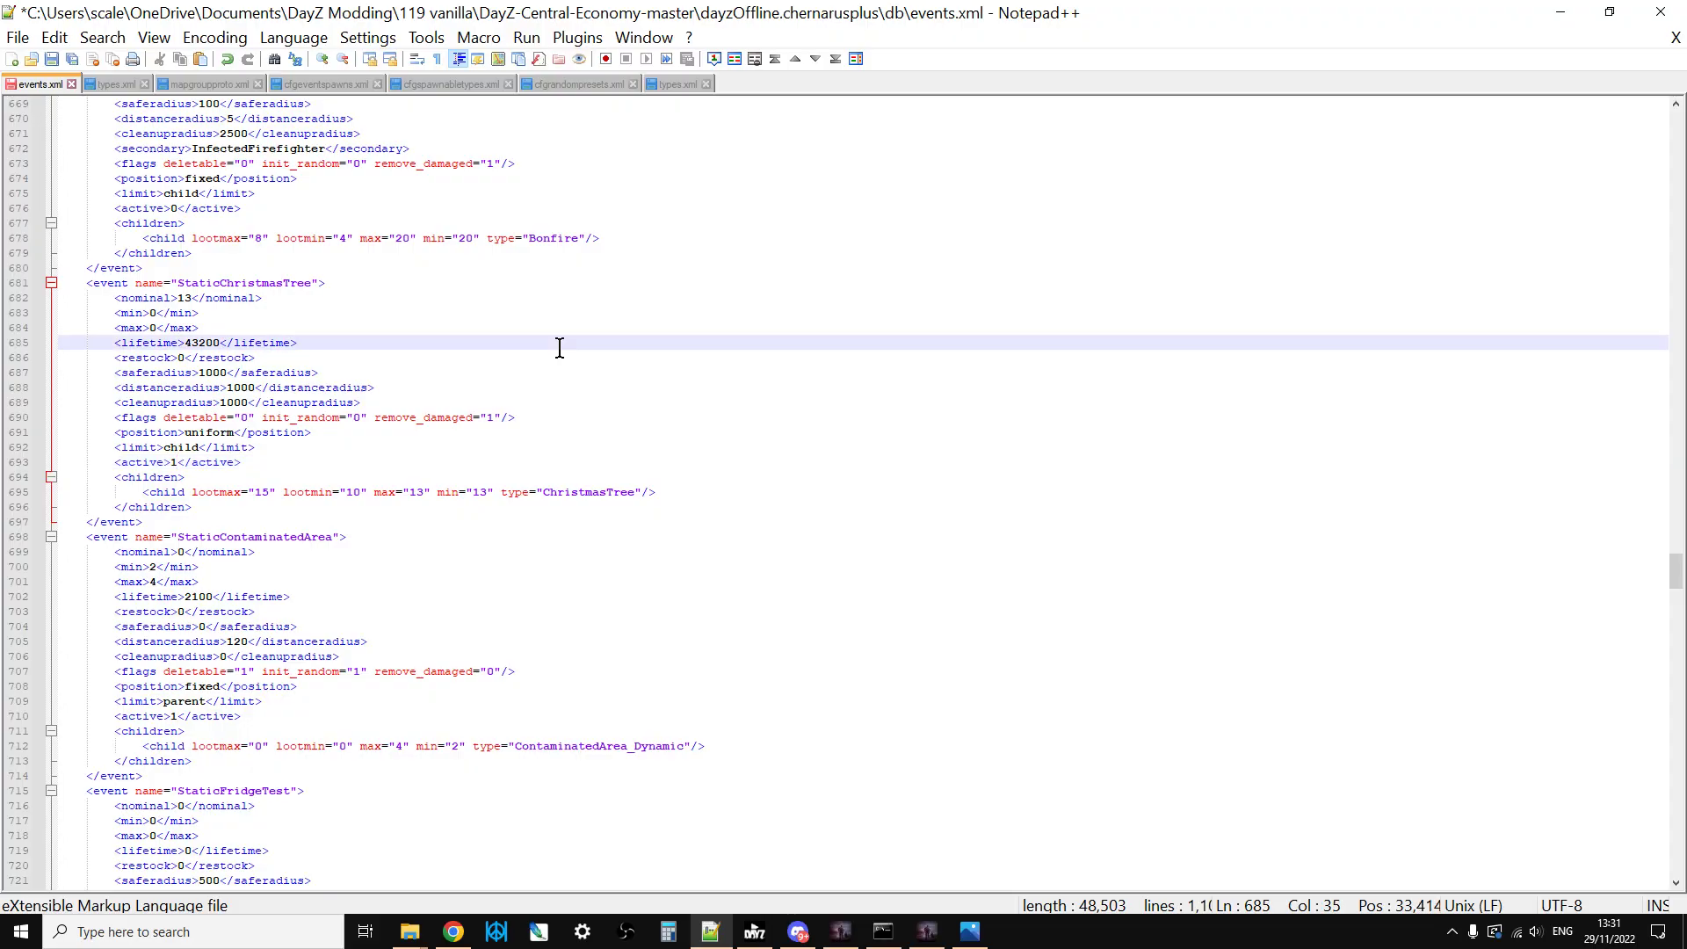
key("ctrl+f")
type("sleigh")
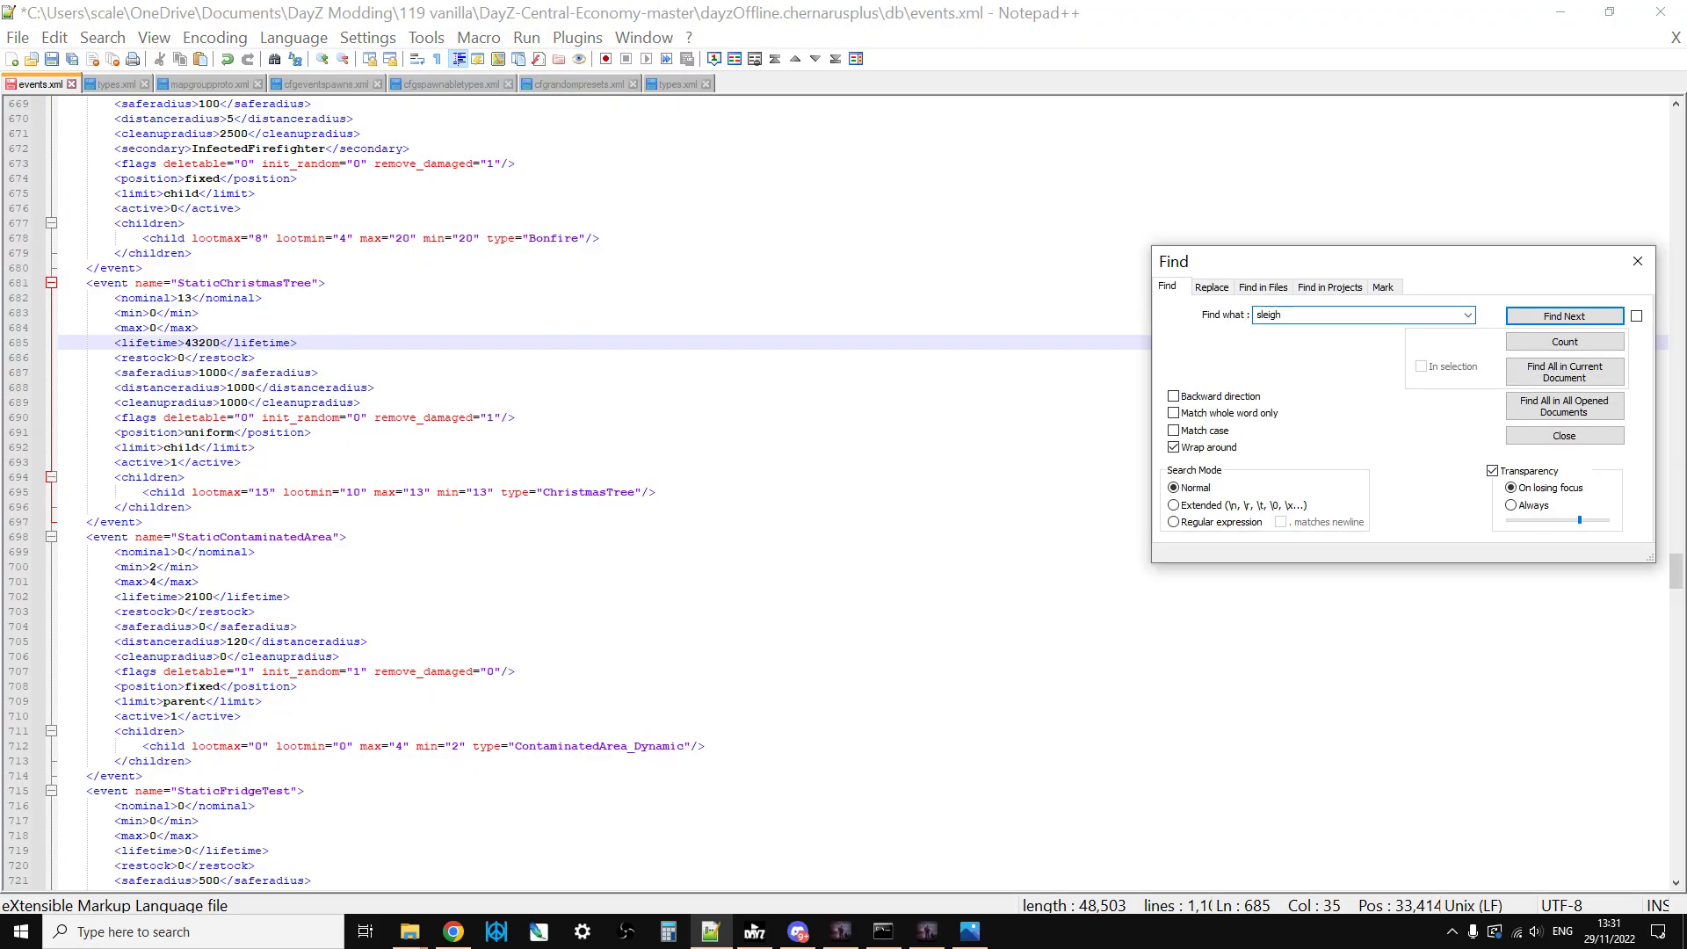
key("Return")
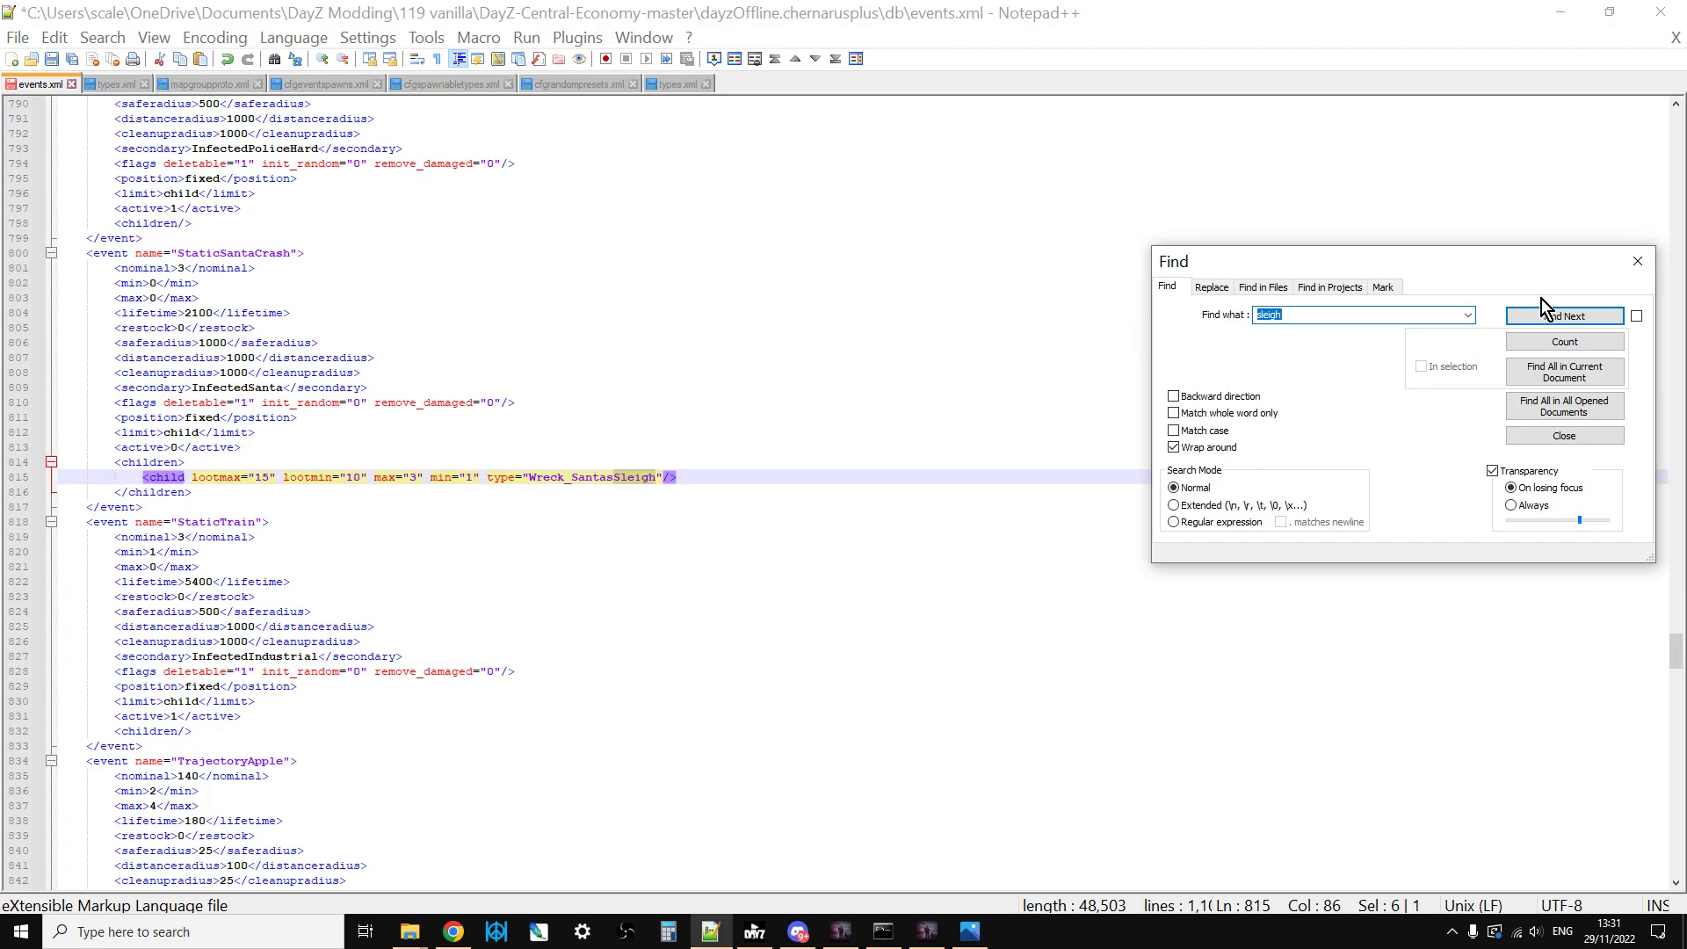
left_click(1638, 262)
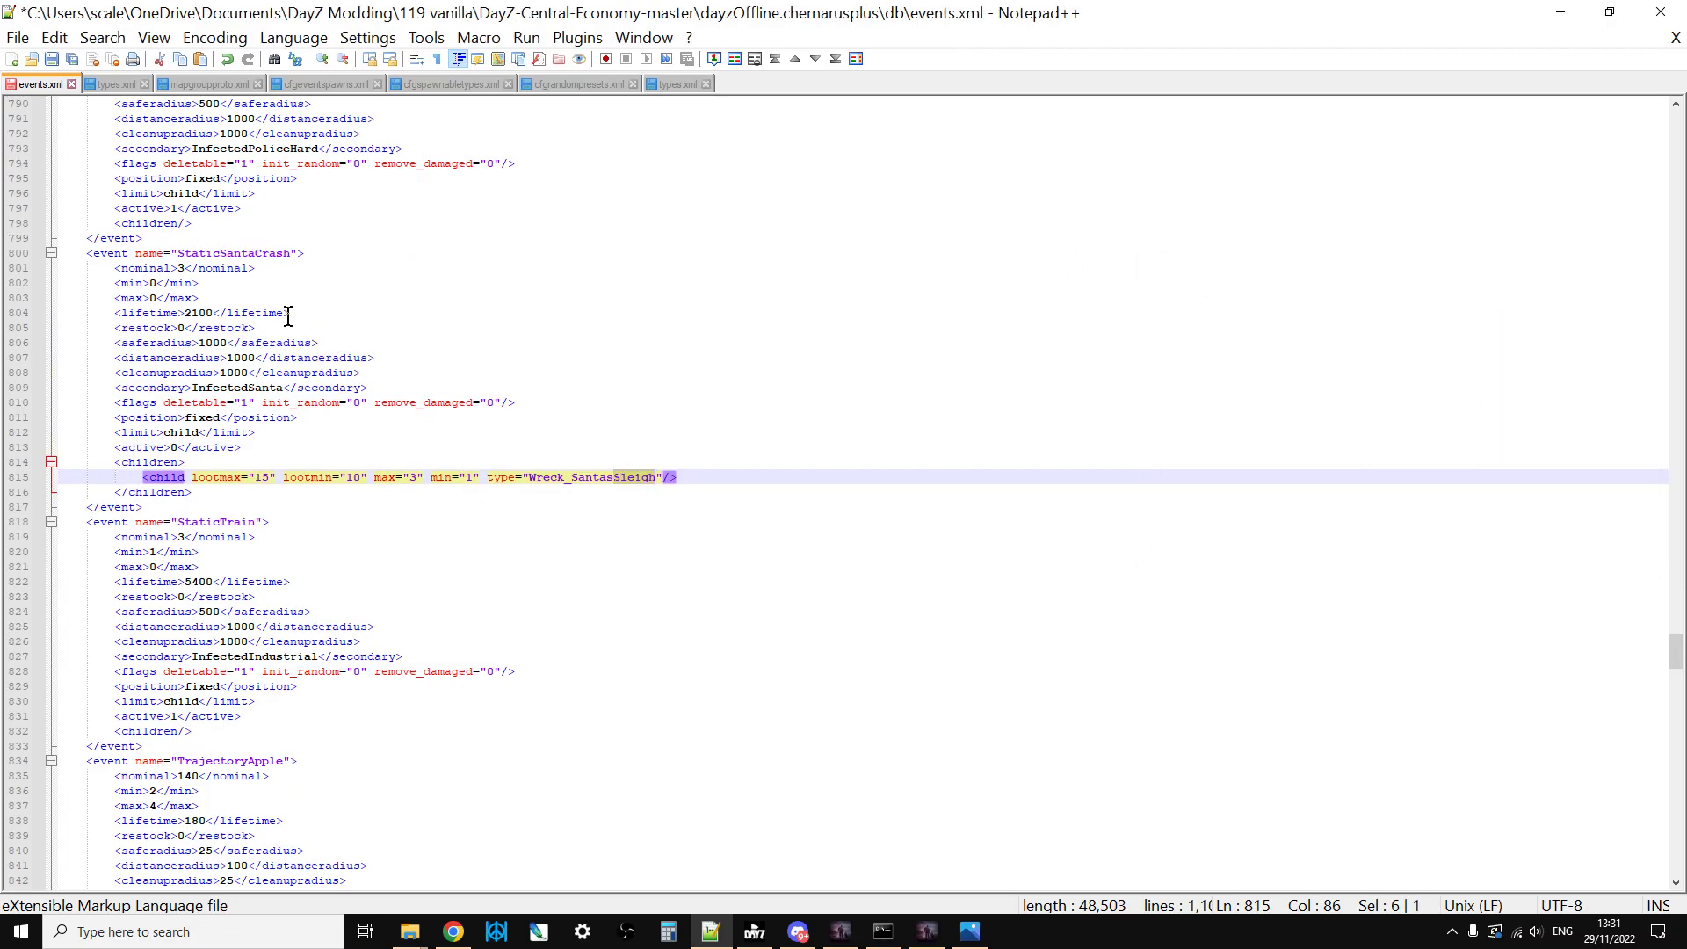
left_click(175, 448)
key("BackSpace")
type("1")
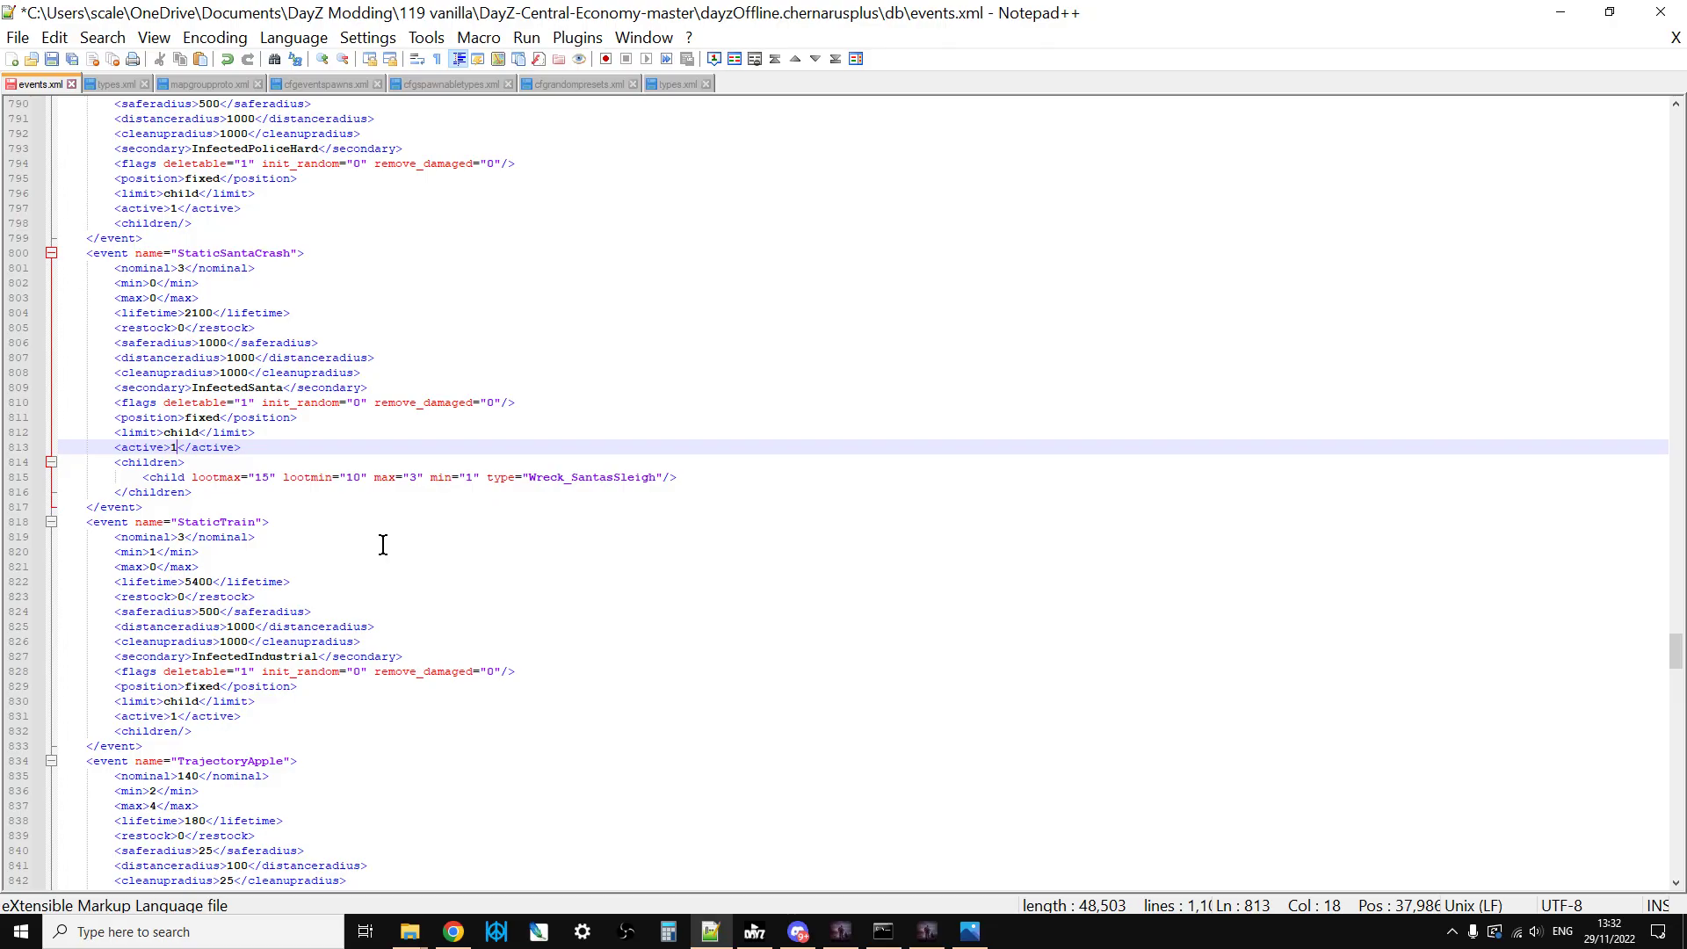
Switch to Chrome and look at the official DayZ-Central-Economy repository's Christmas.ChernarusPlus db files on GitHub
left_click(453, 932)
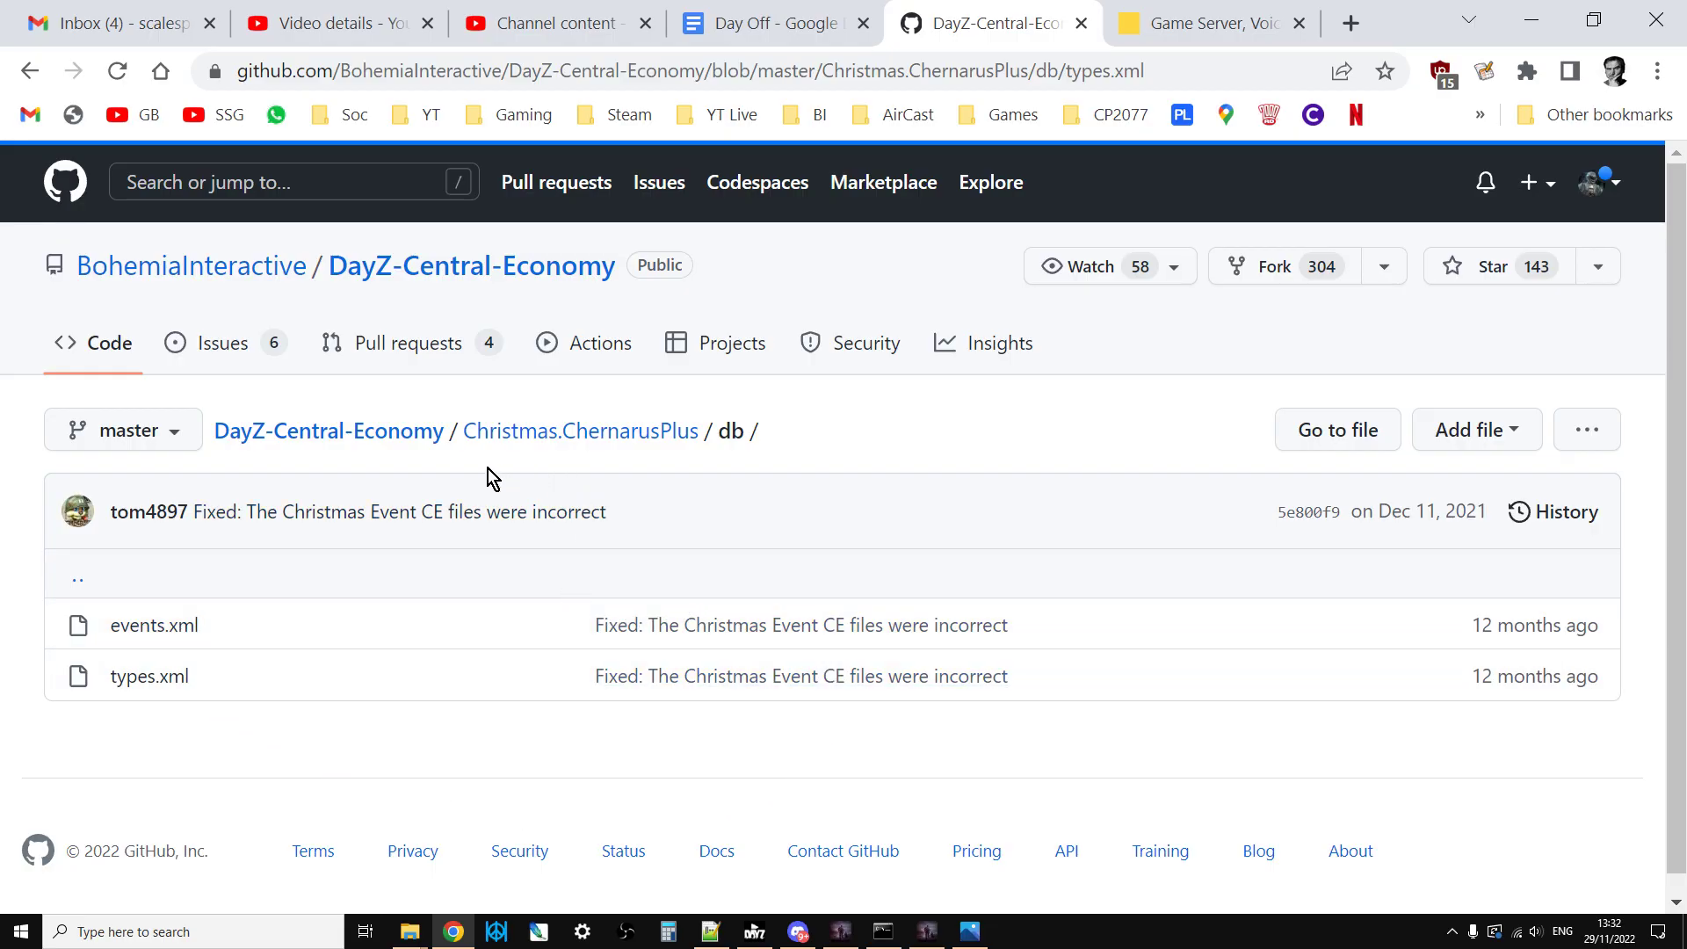
left_click(380, 437)
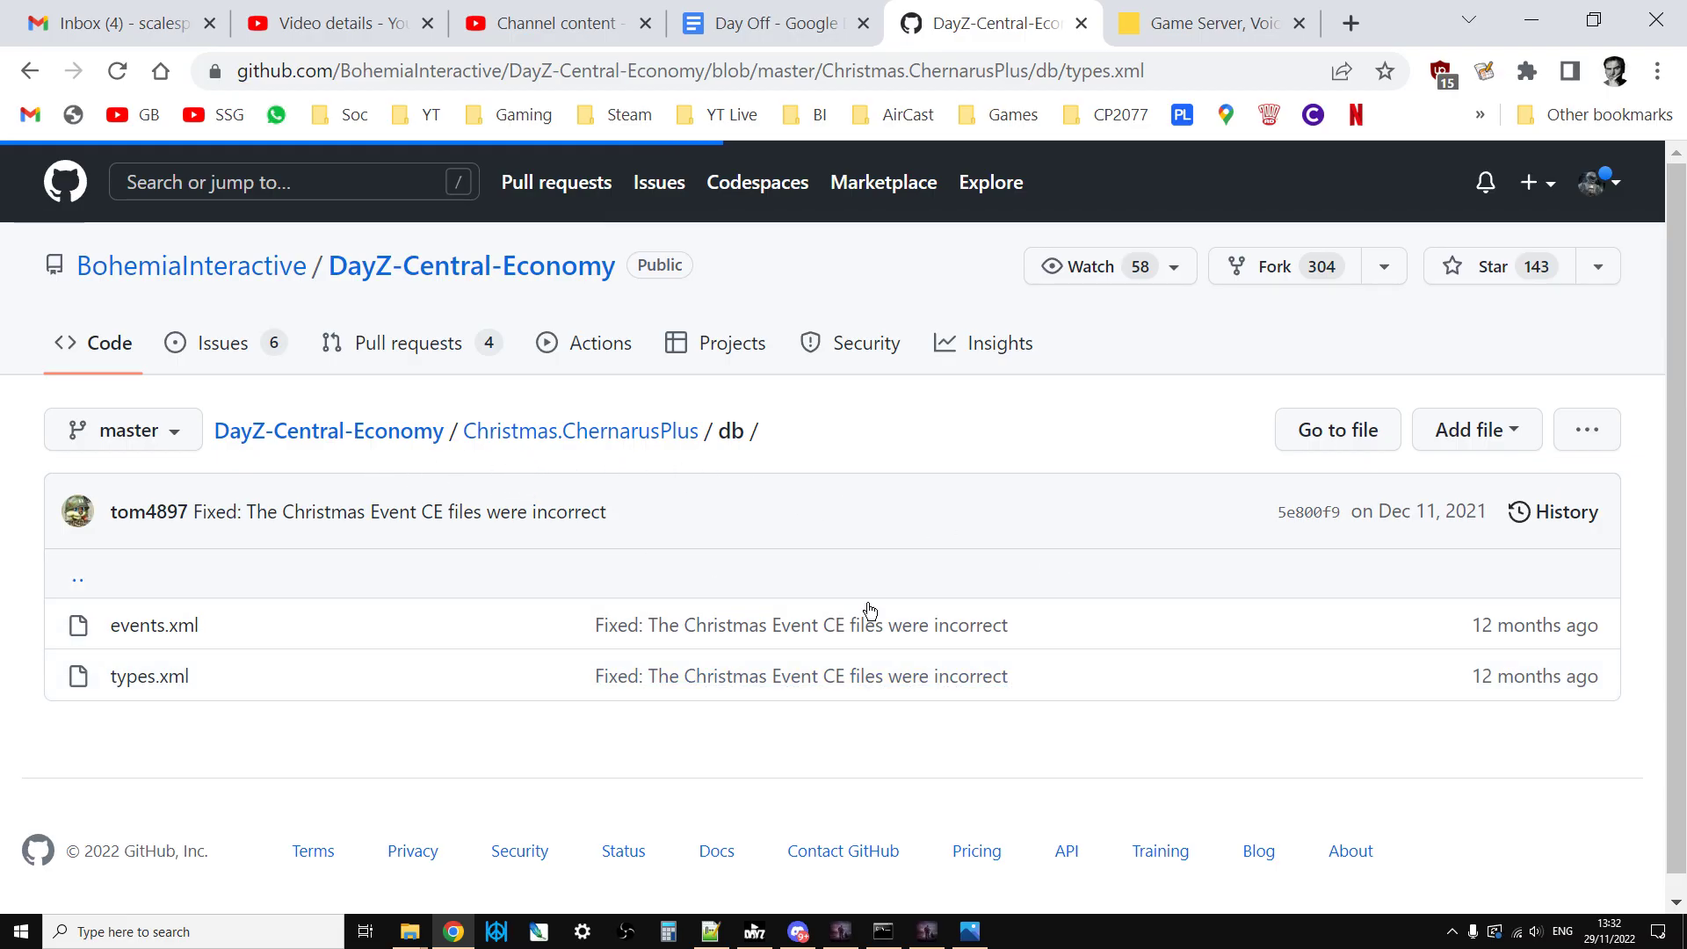
mouse_move(1508, 629)
Return to Notepad++ and locate the first gift box entry in the vanilla types.xml by searching for "giftbox"
left_click(711, 931)
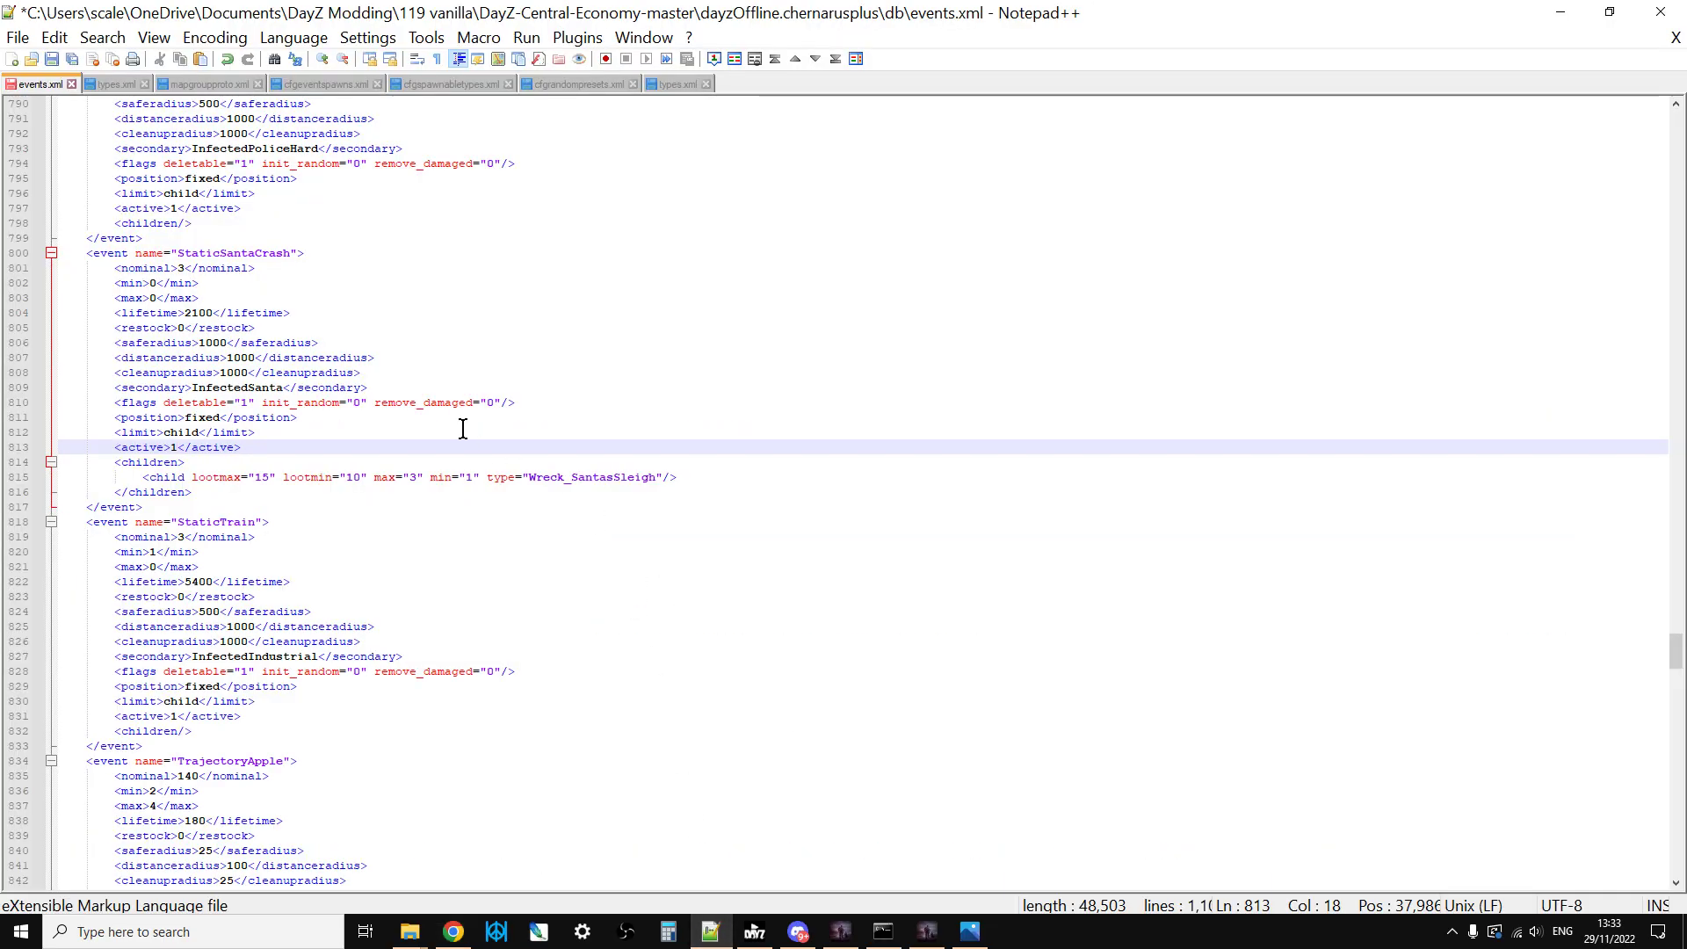
left_click(104, 85)
scroll(399, 394, "up", 11)
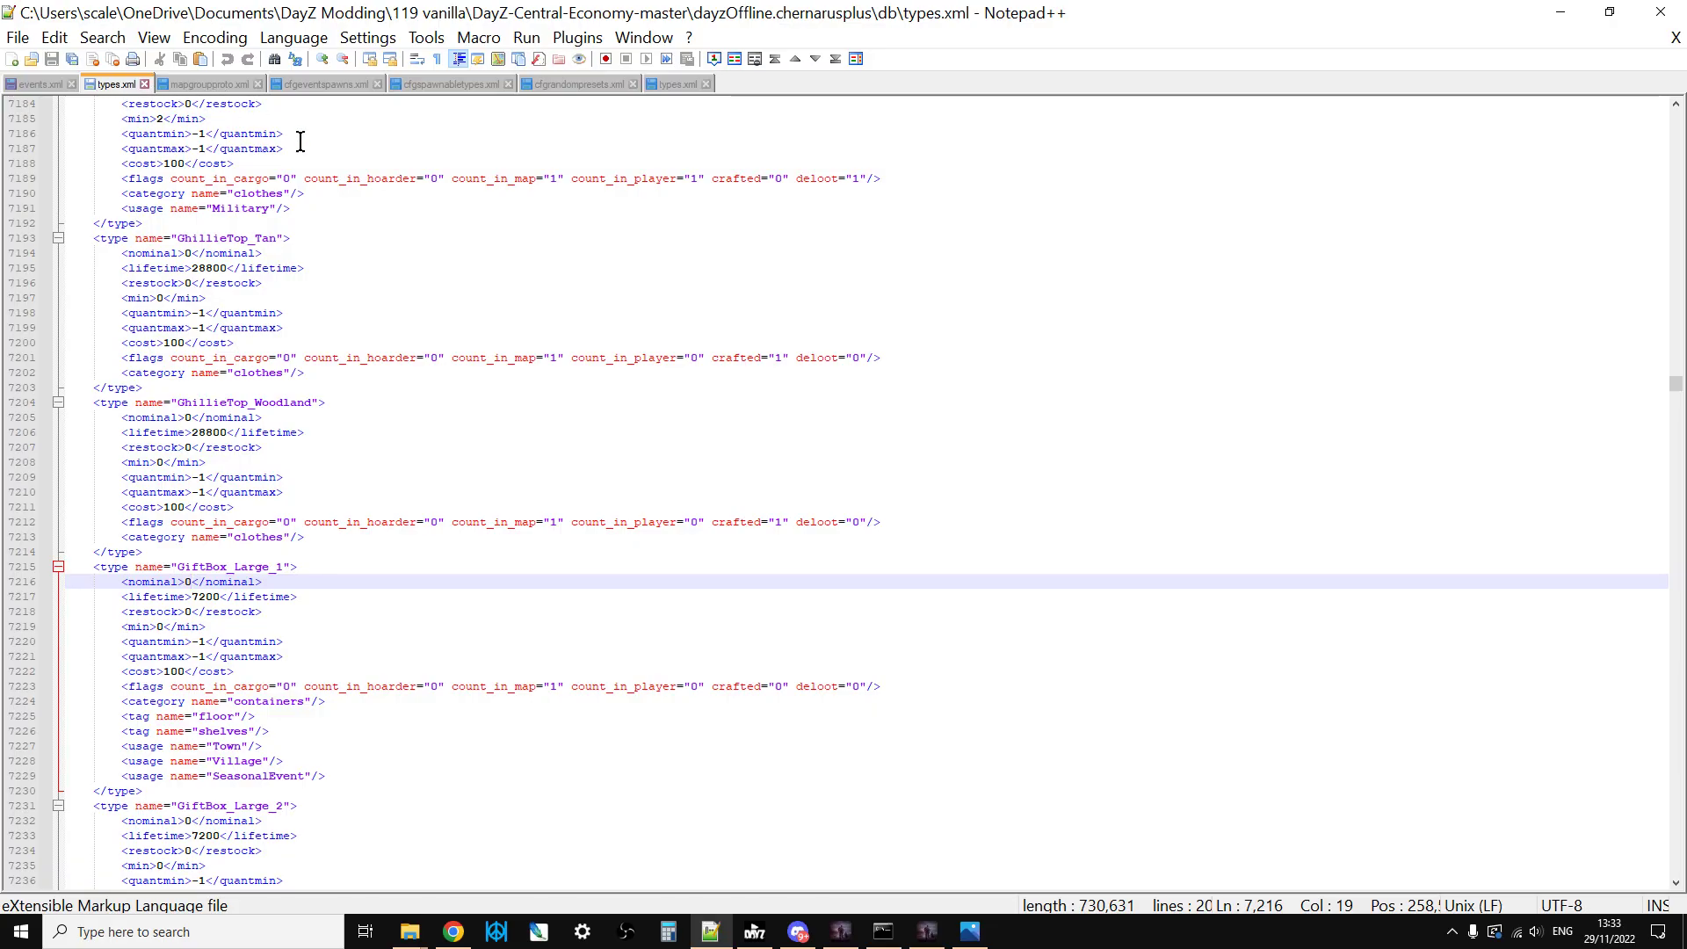
left_click(654, 277)
key("ctrl+f")
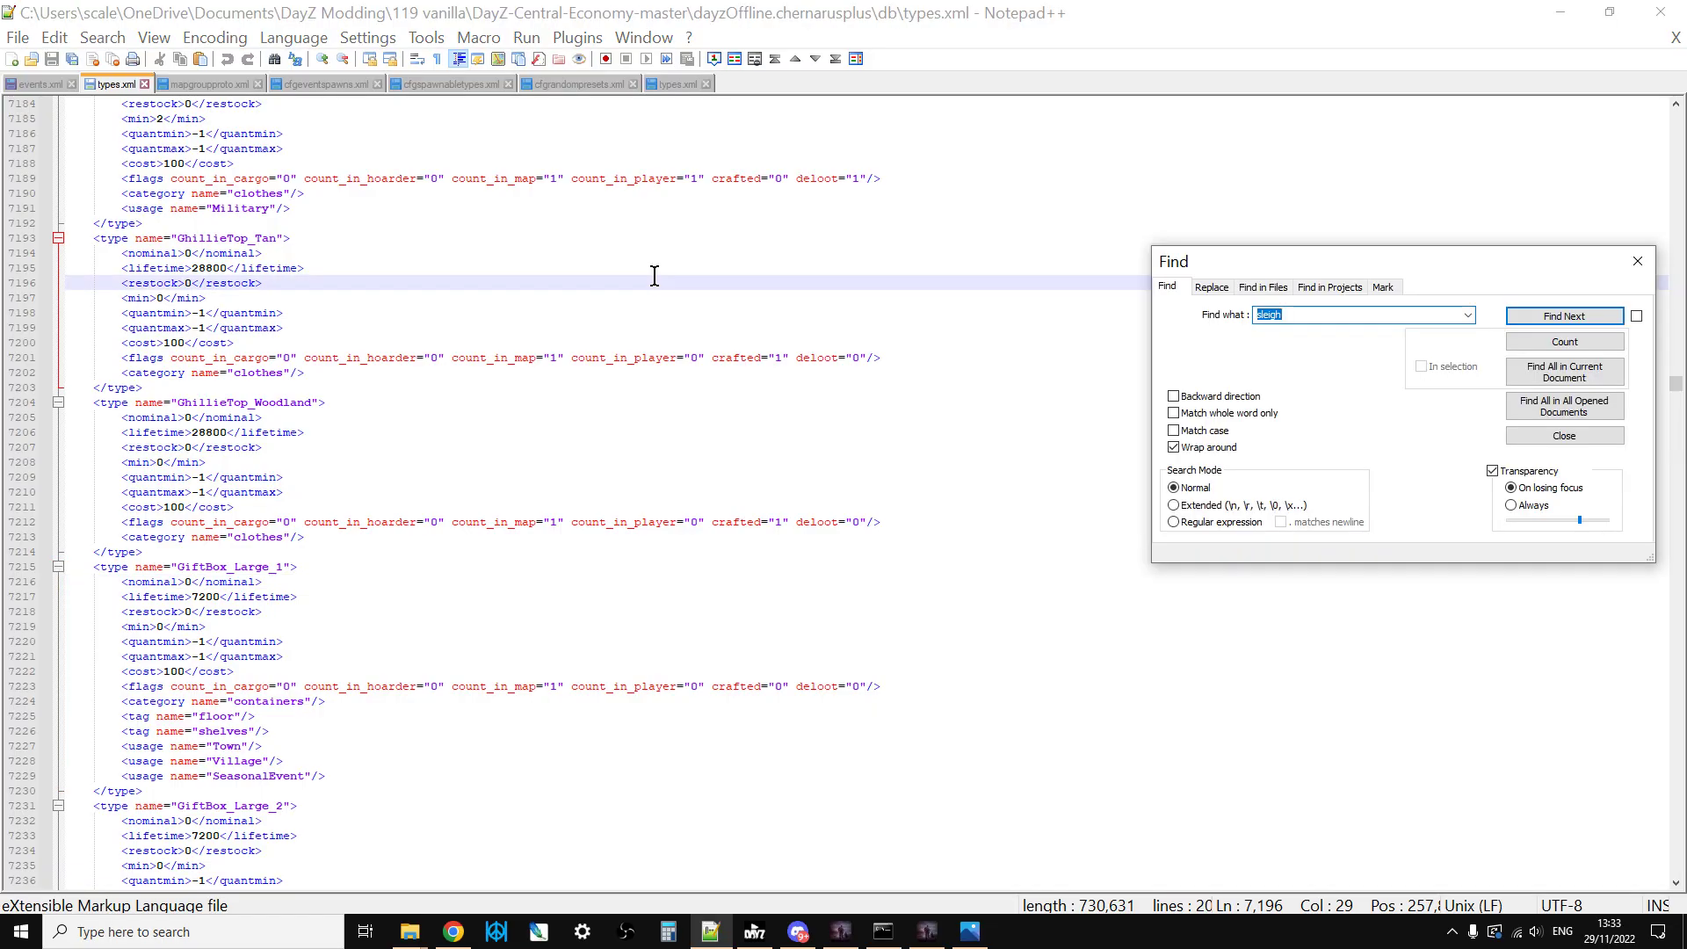
type("giftbox")
key("Return")
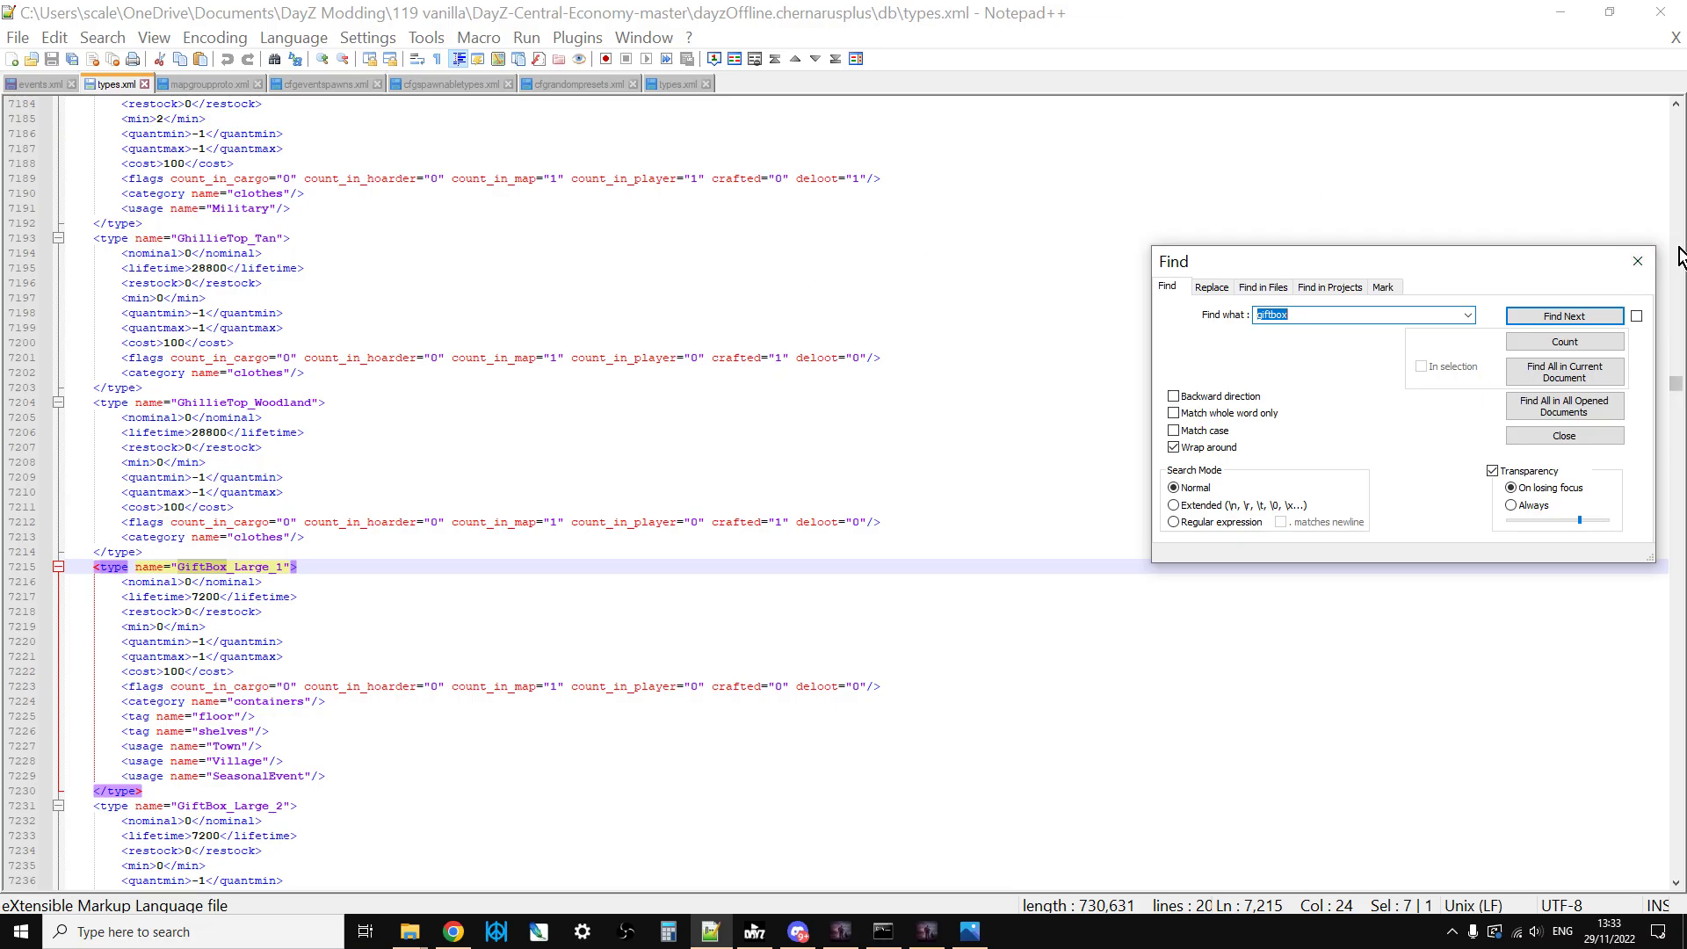
left_click(1637, 261)
Examine the GiftBox_Large_1 type entry and highlight its SeasonalEvent usage line
scroll(708, 434, "down", 3)
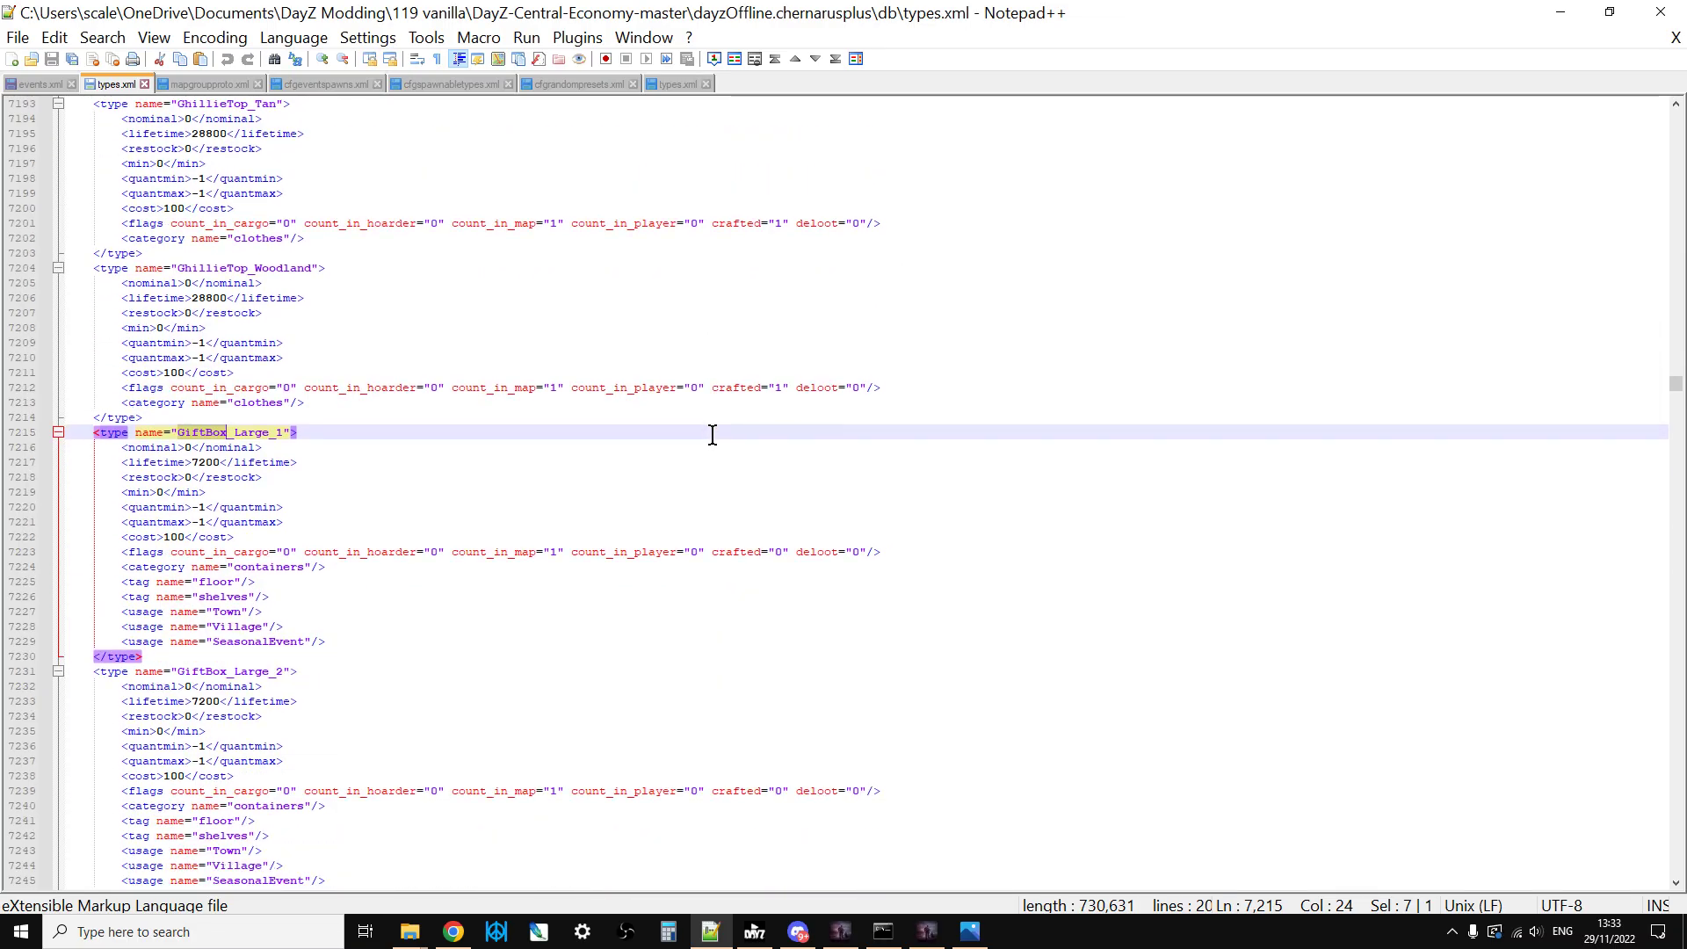
scroll(712, 435, "down", 2)
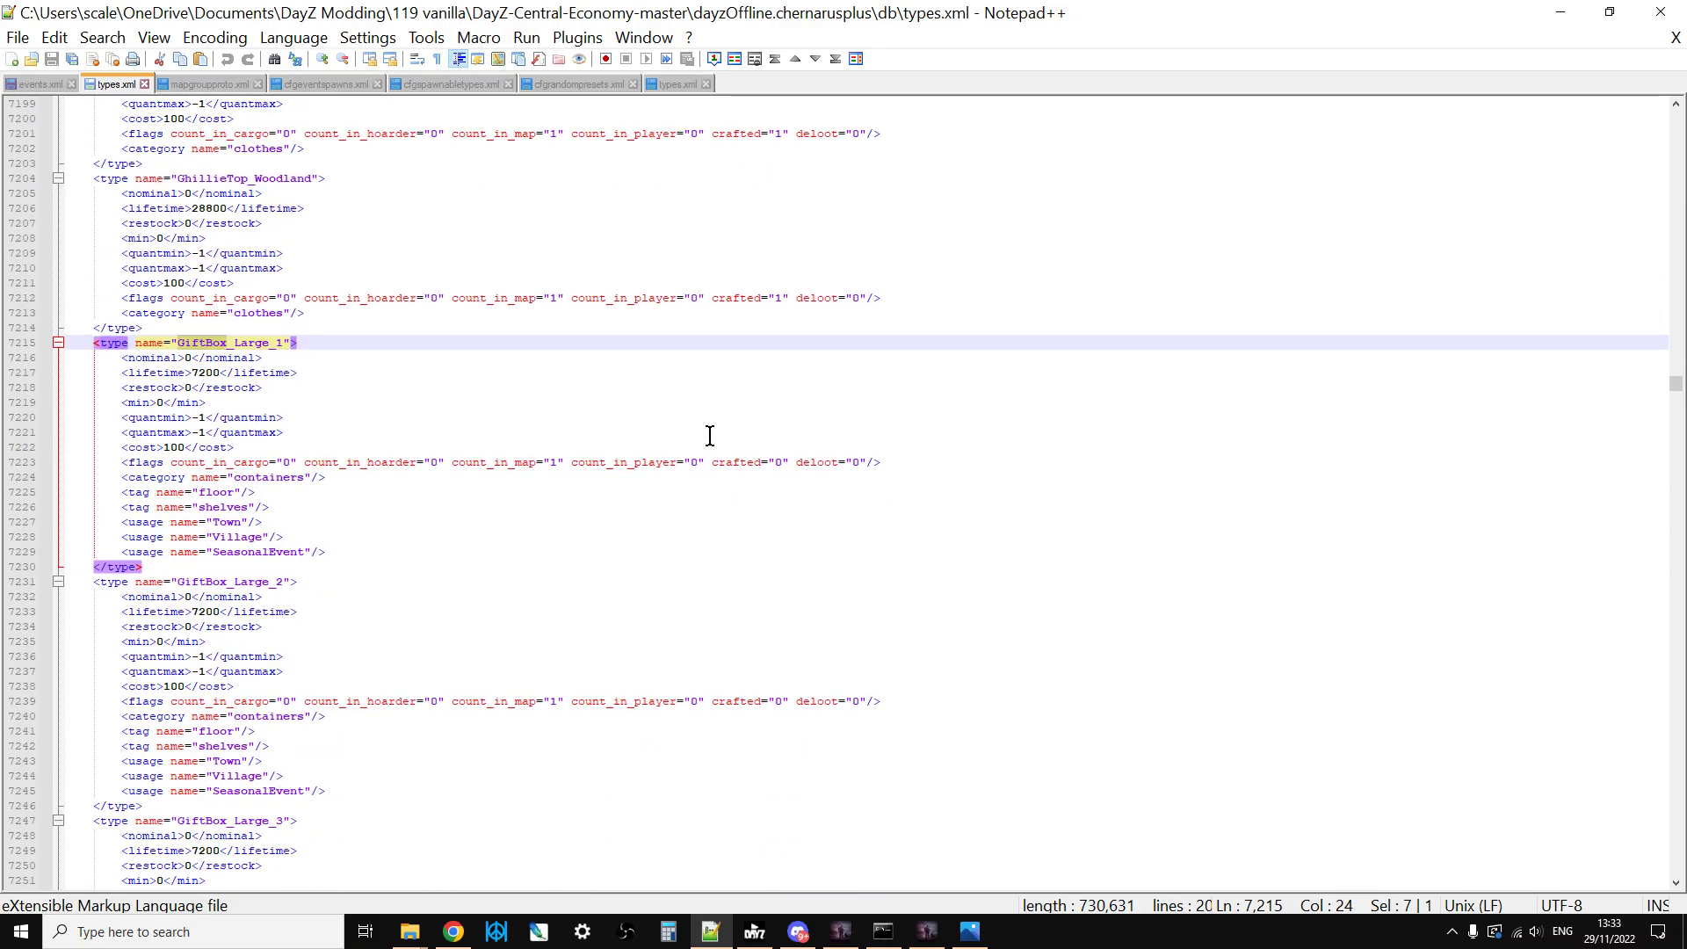
scroll(598, 429, "down", 1)
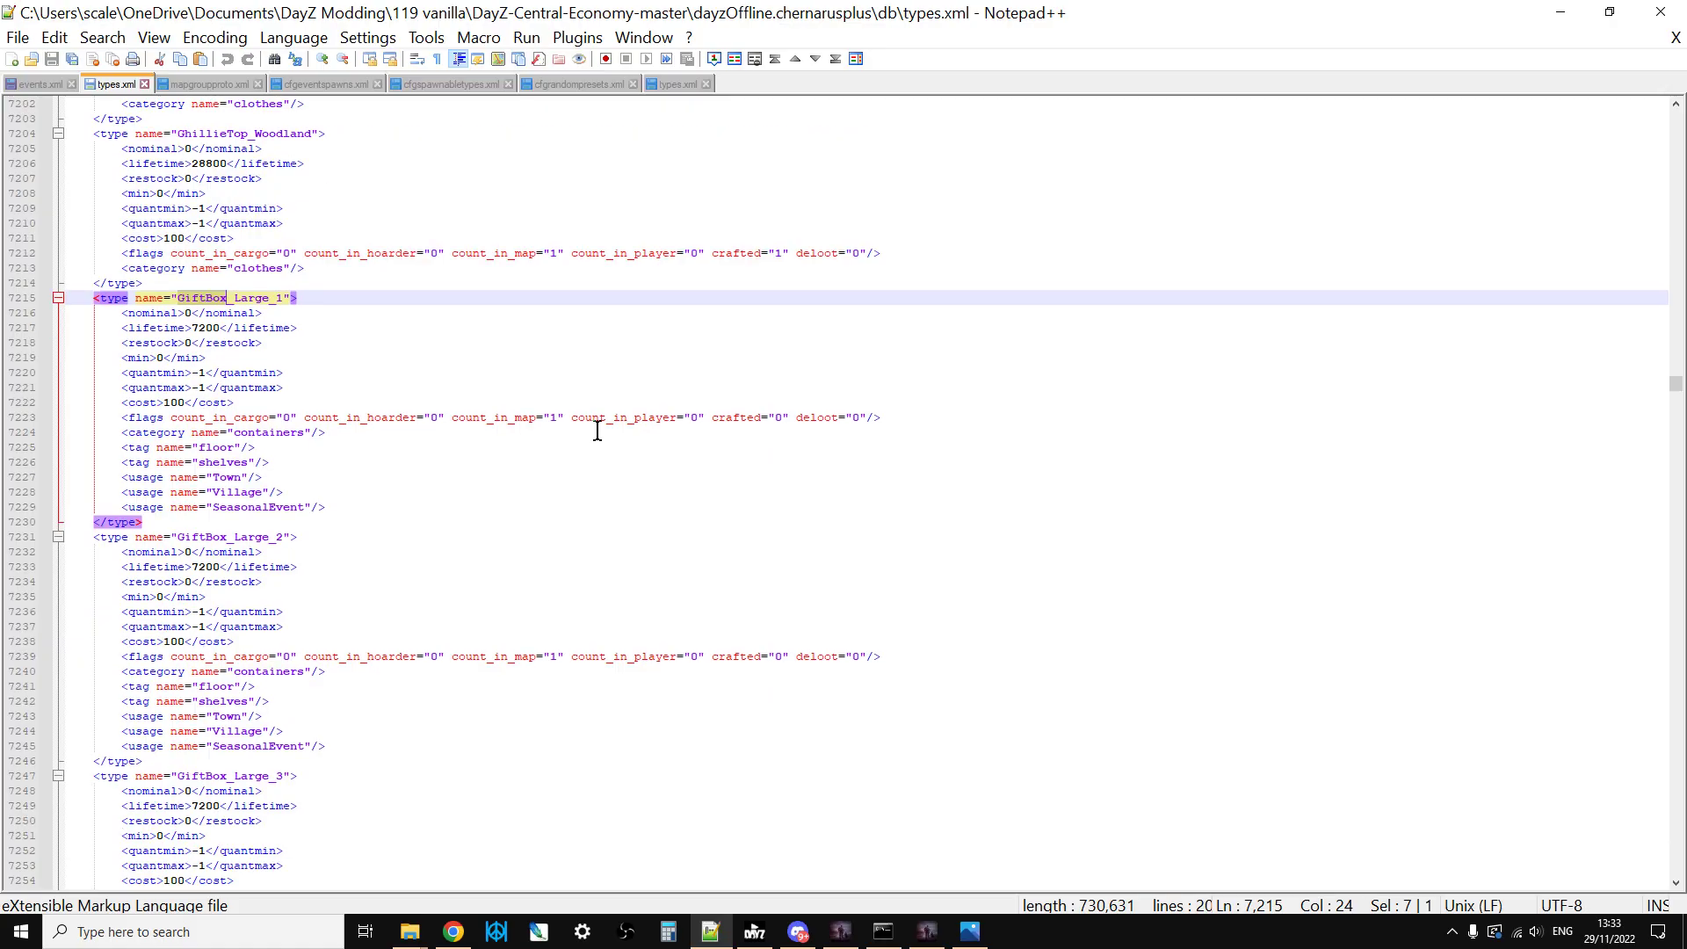
left_click_drag(356, 508, 102, 511)
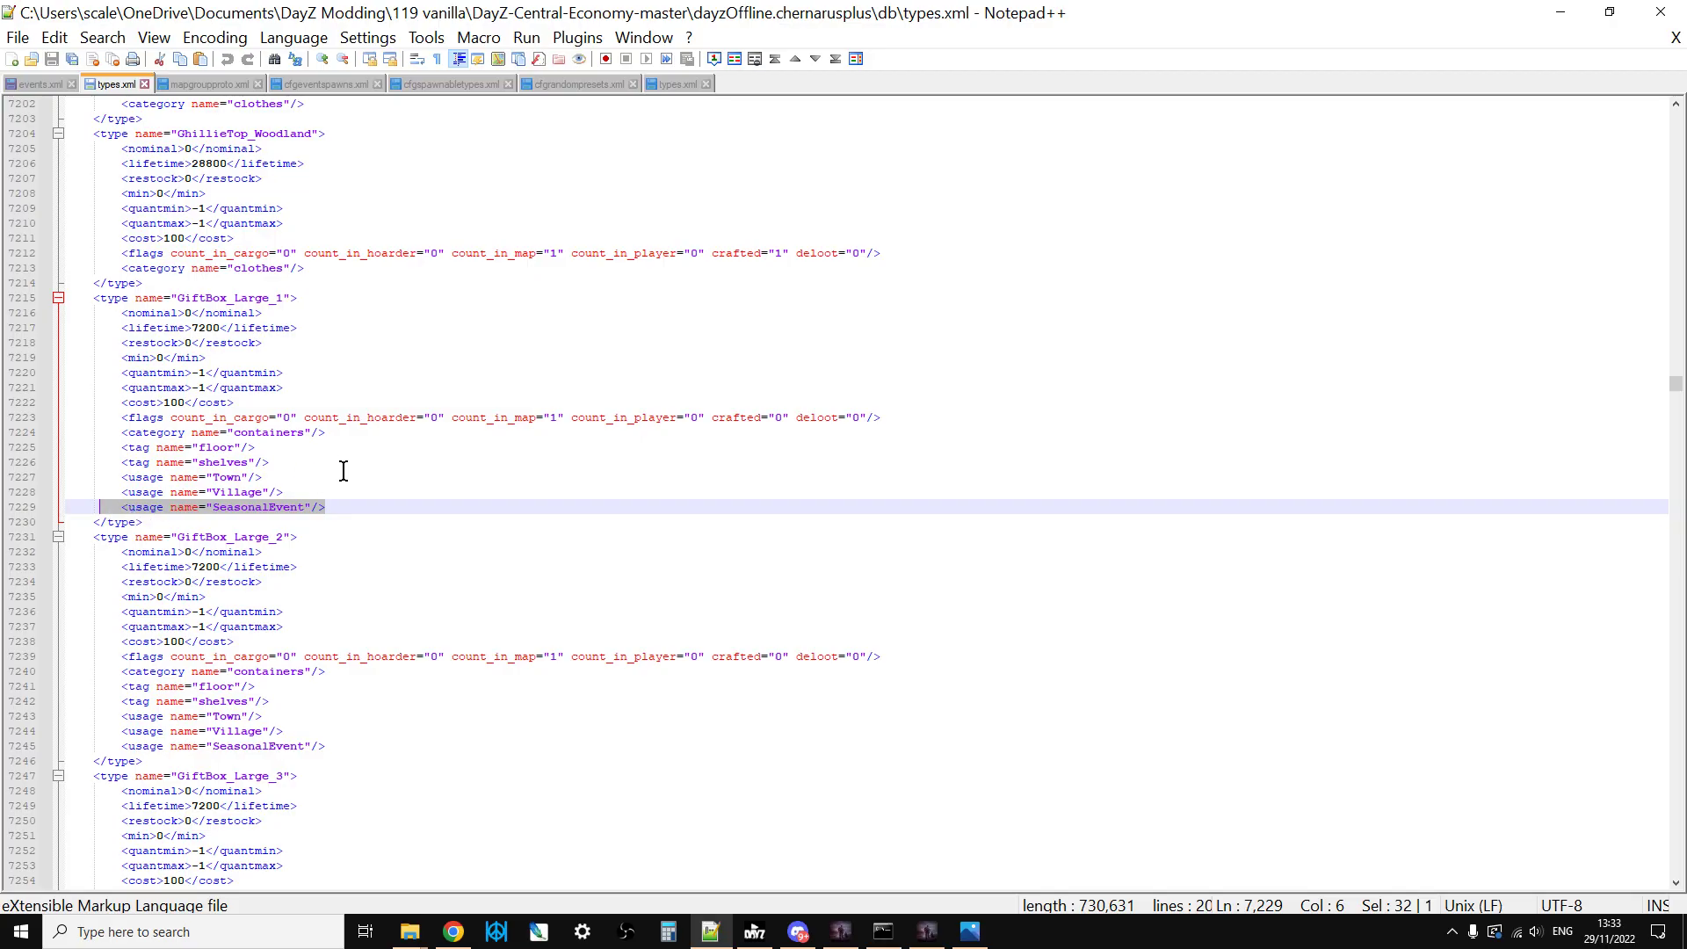
Set the GiftBox_Large_1 entry's nominal value to 12 and its min value to 10
left_click_drag(321, 489, 114, 458)
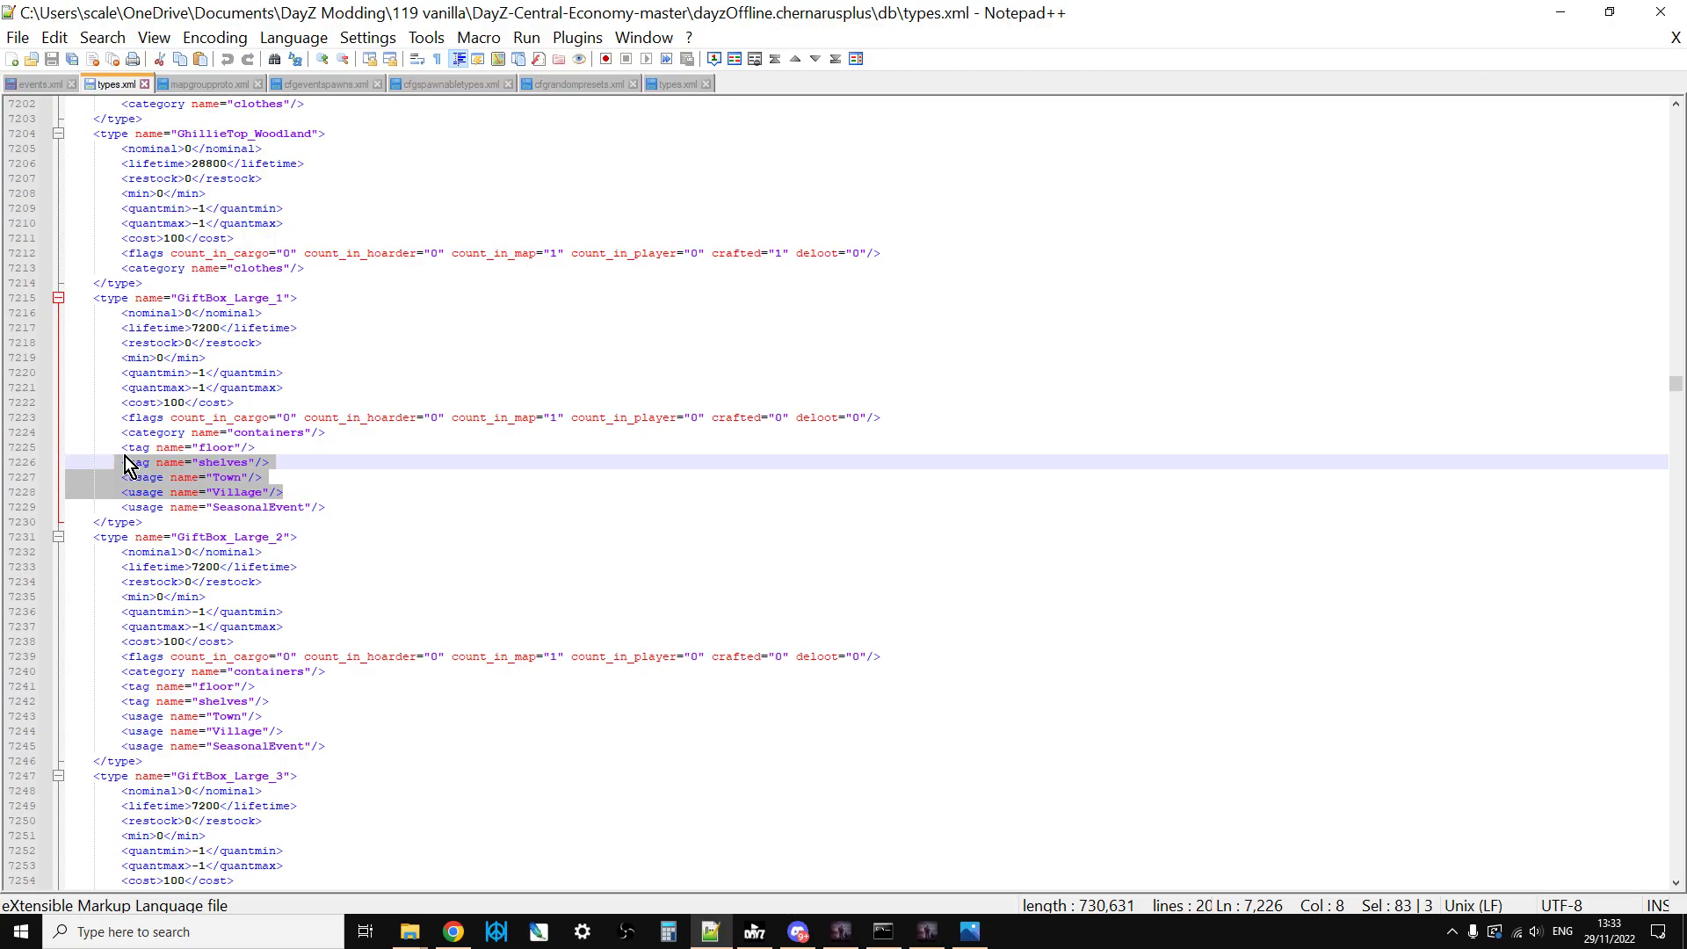
left_click(161, 477)
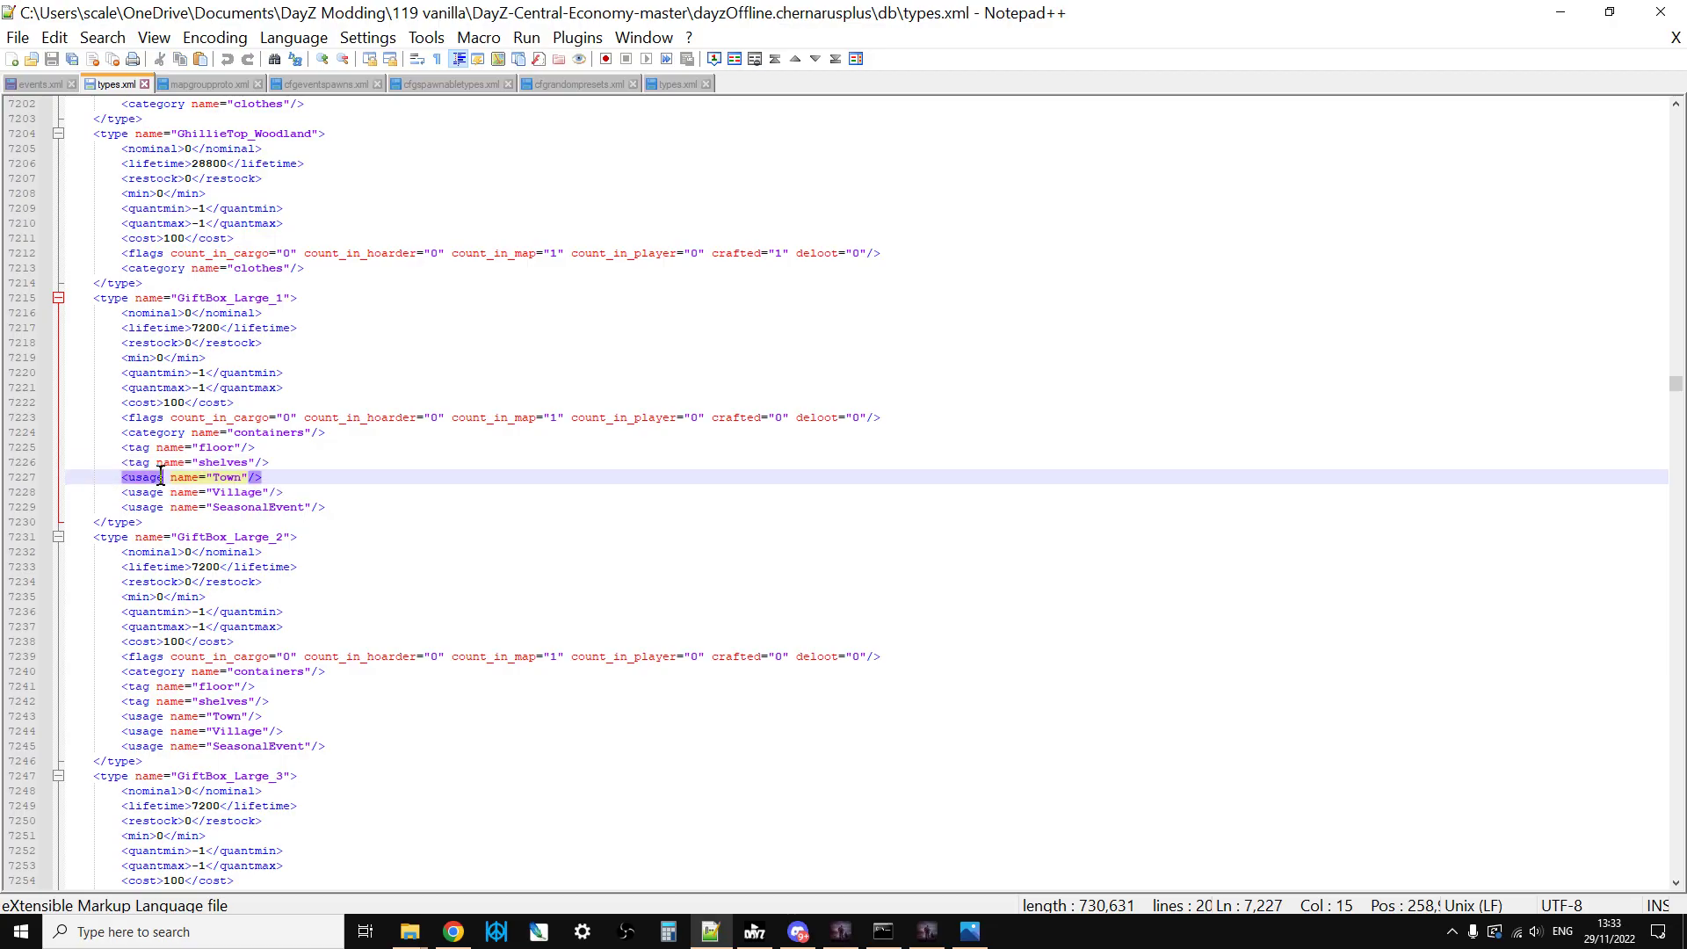
left_click(173, 521)
scroll(193, 571, "down", 4)
scroll(227, 657, "up", 5)
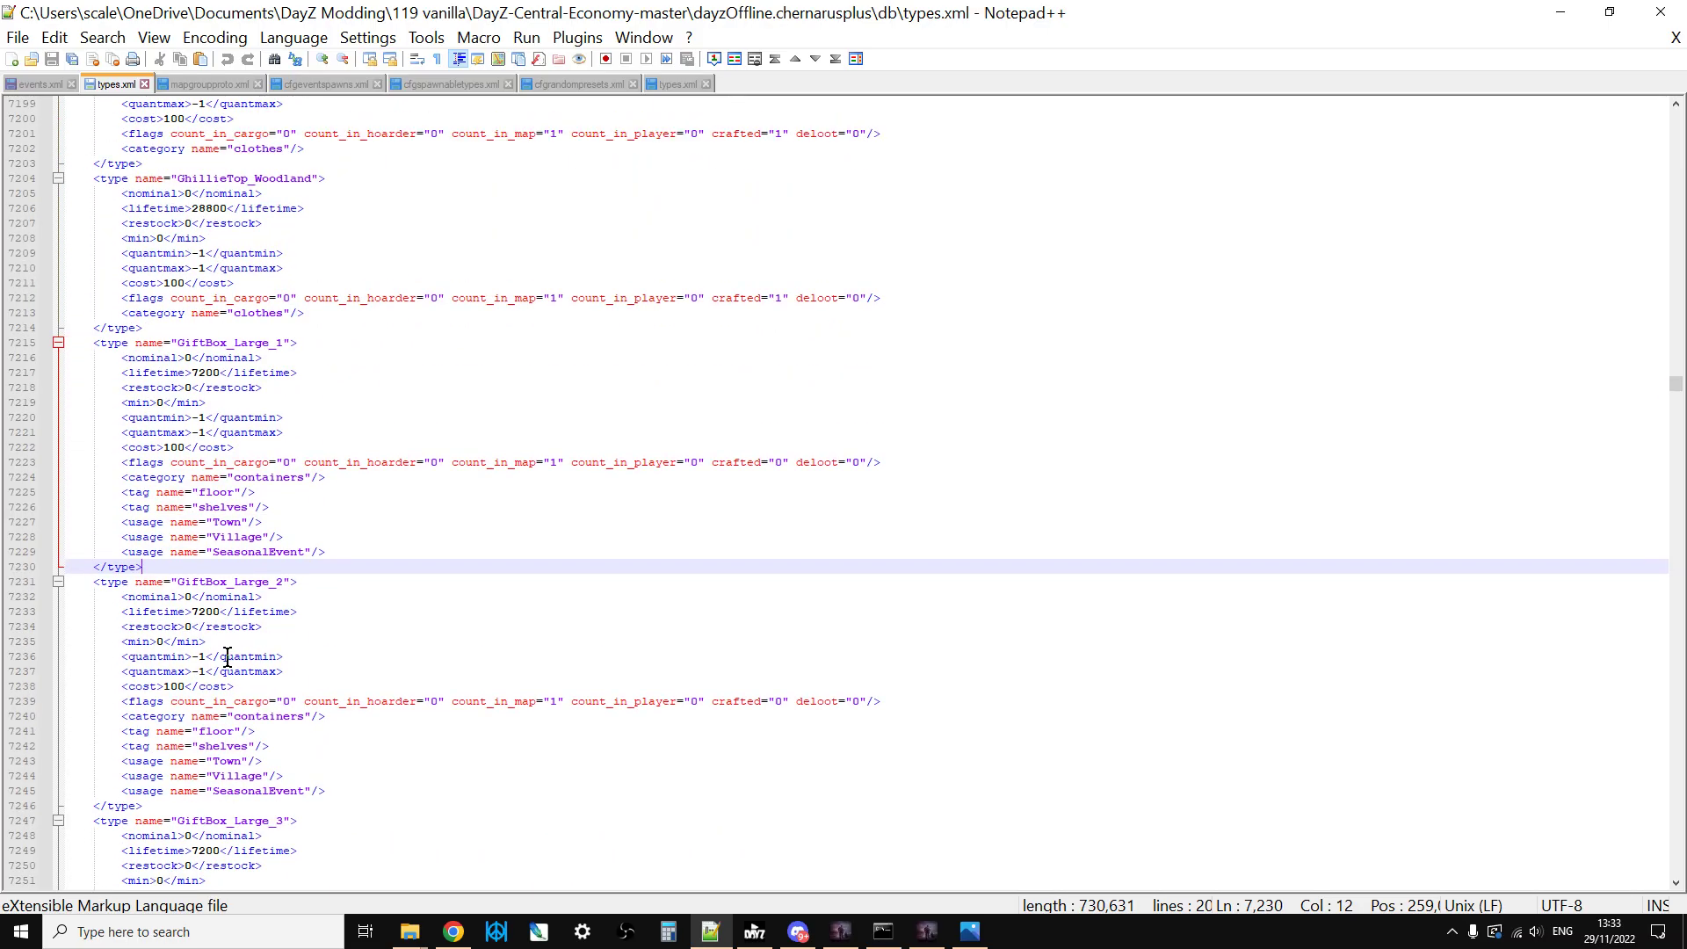
left_click(192, 359)
key("BackSpace")
type("12")
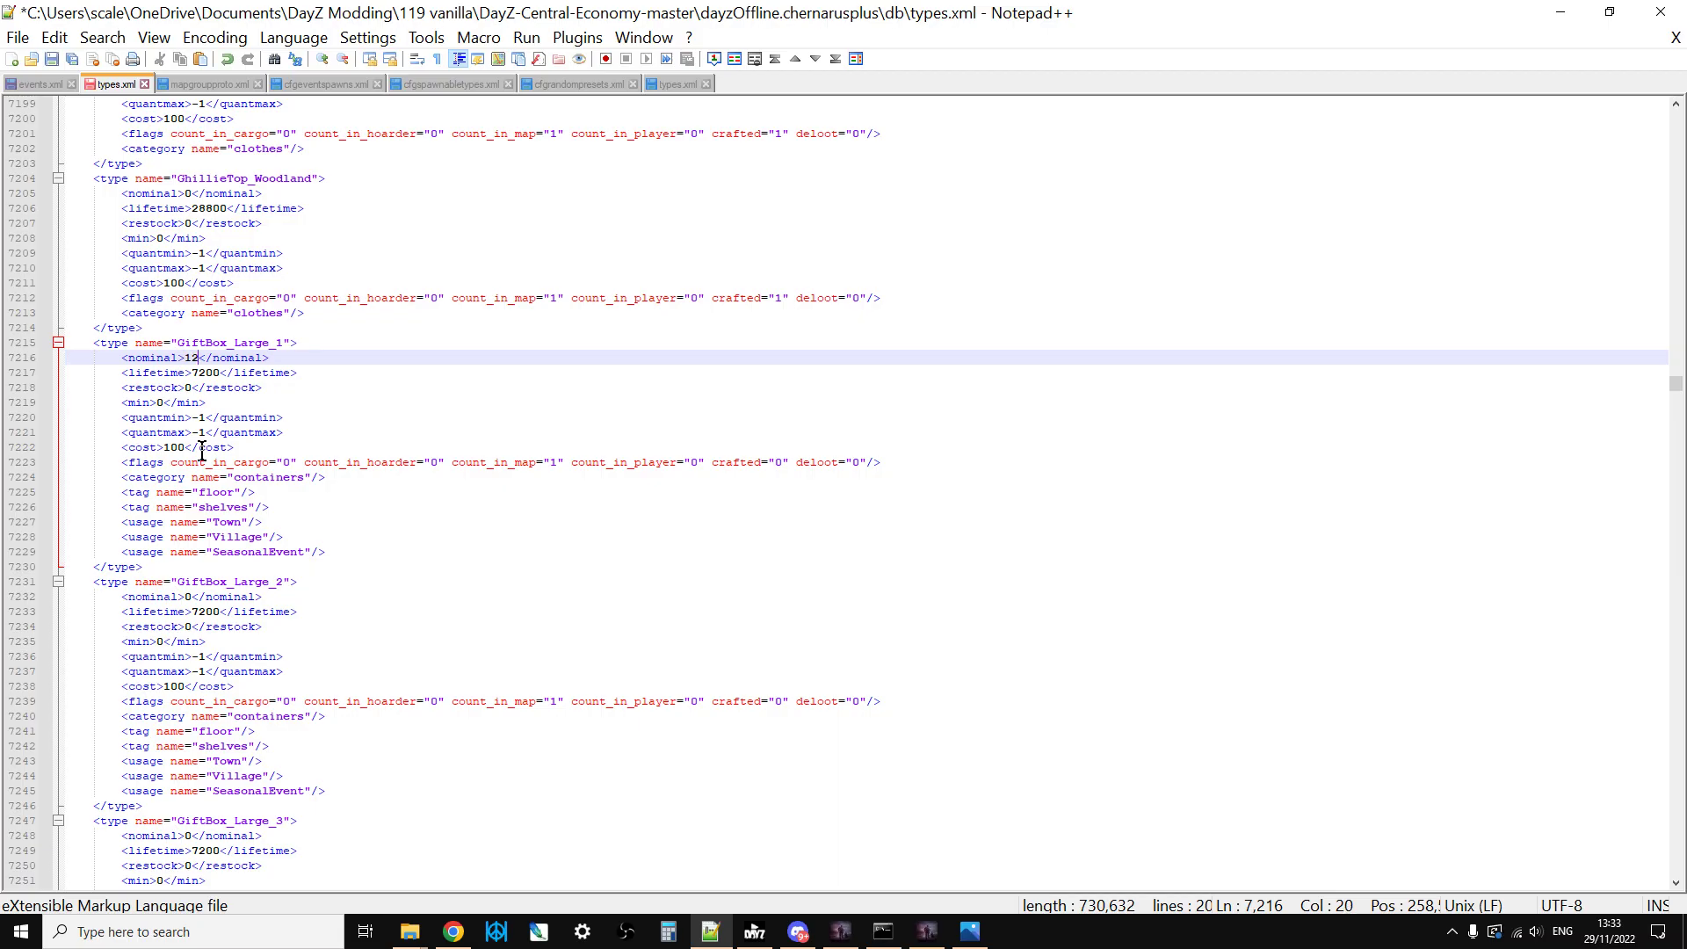
left_click(166, 402)
key("BackSpace")
type("10")
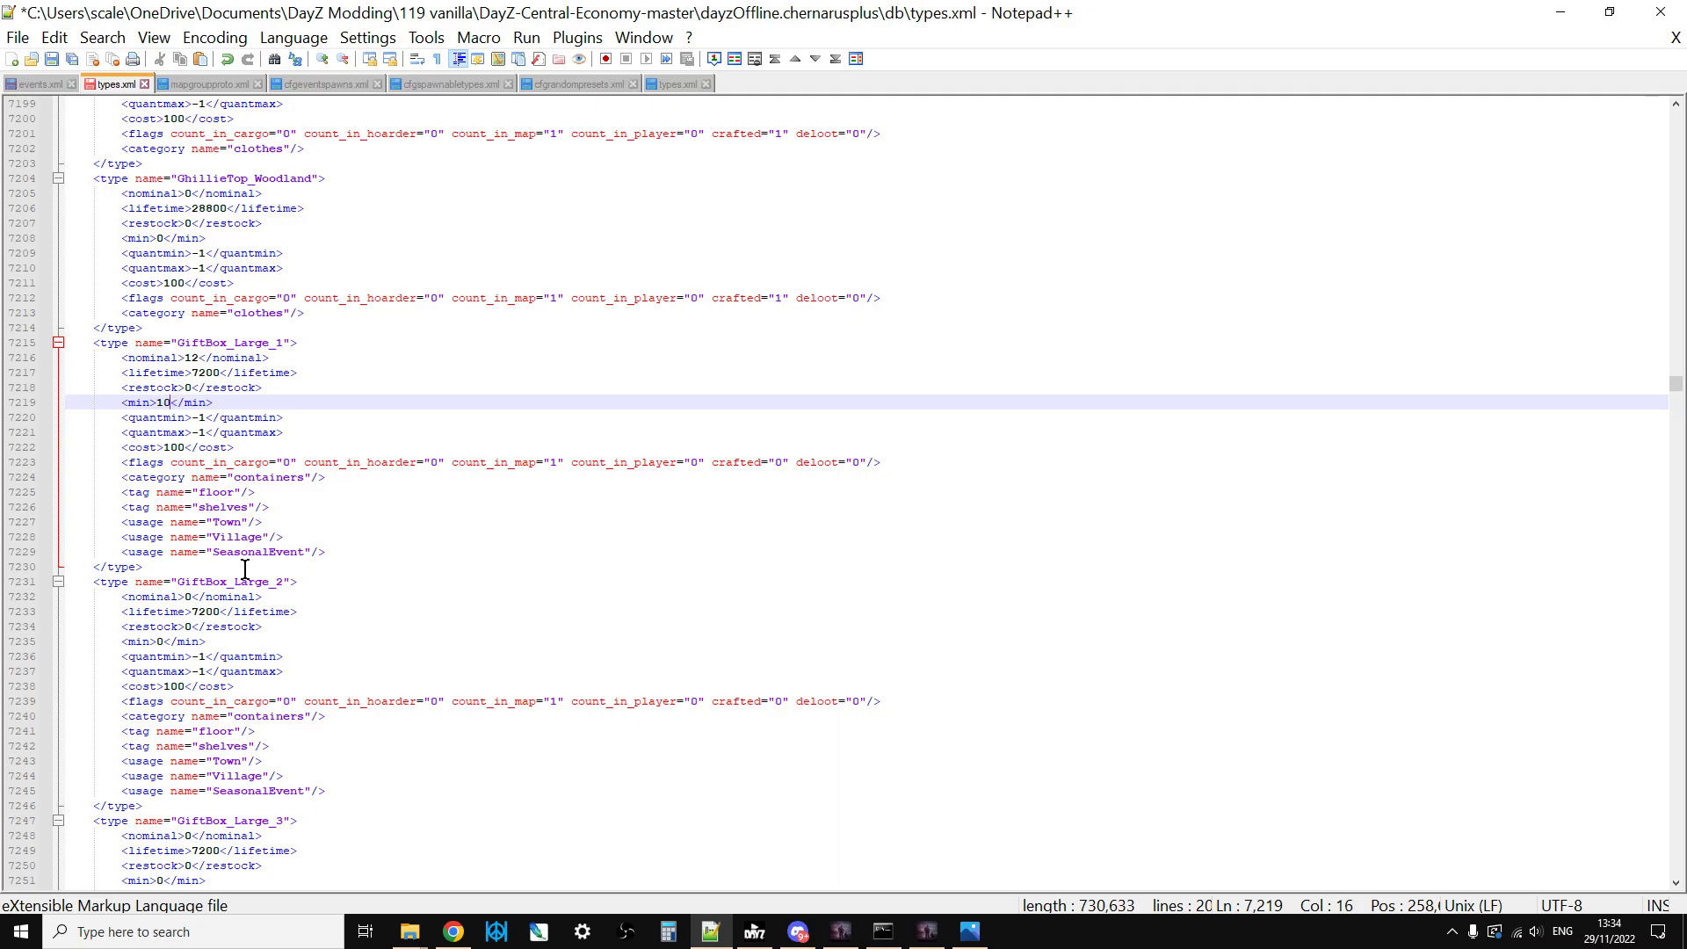
left_click(298, 552)
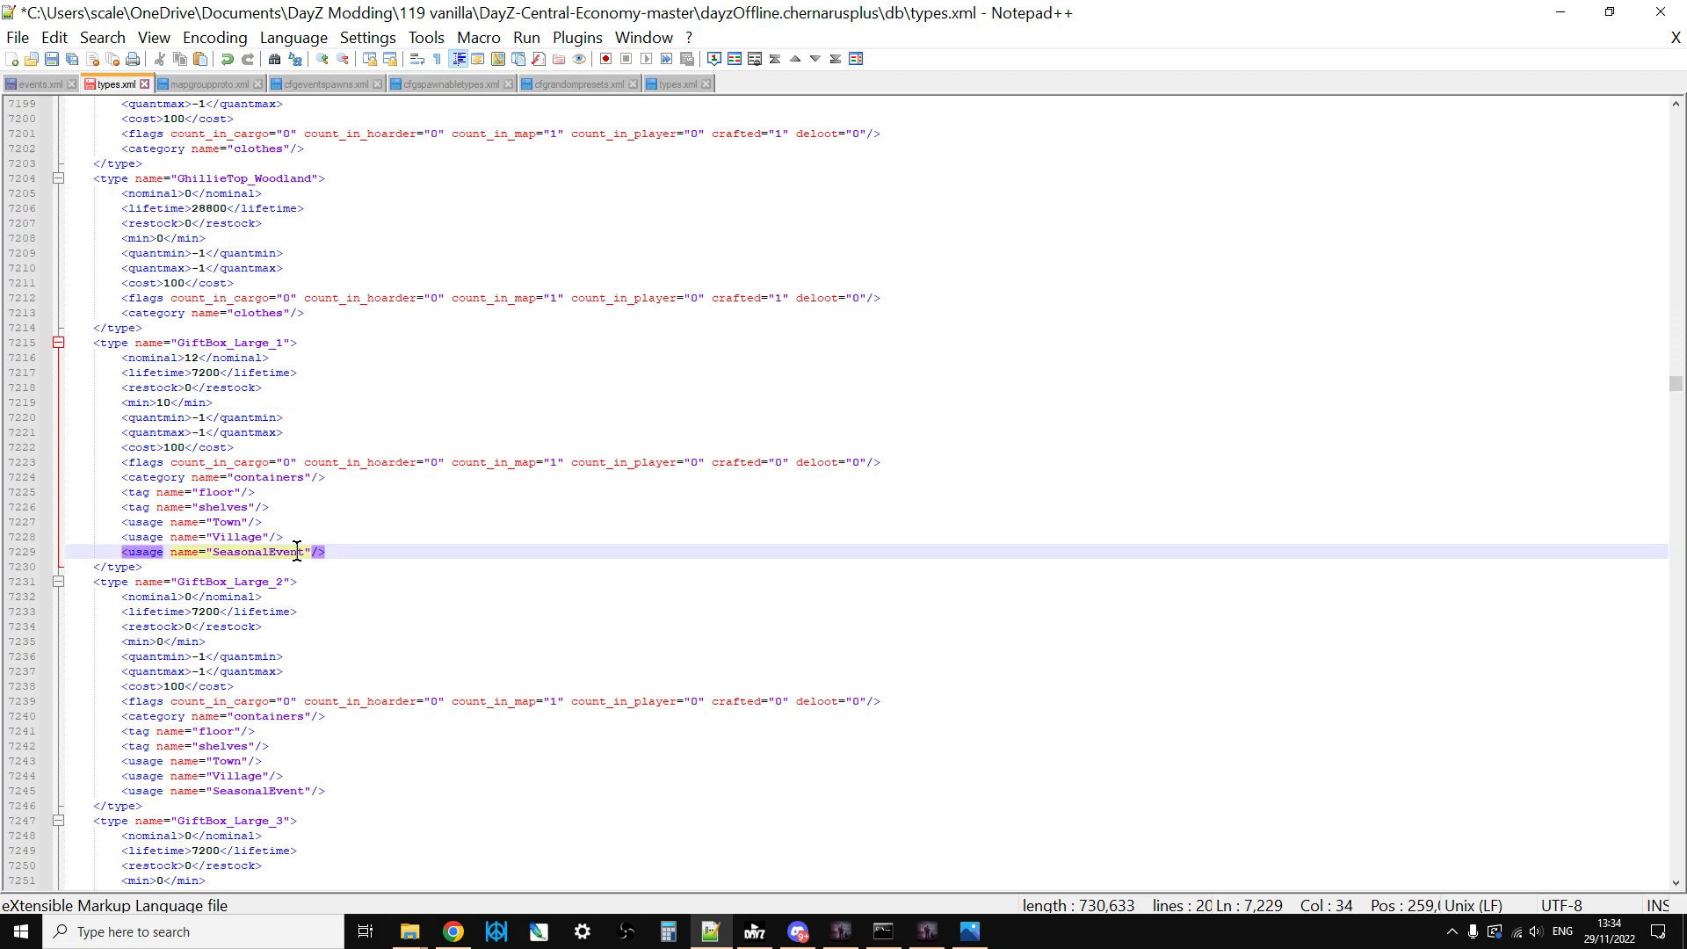
left_click(415, 509)
Set up a replacement that finds GiftBox_Large_2's lines from nominal 0, lifetime 7200 and restock 0 through min 0
key("ctrl+f")
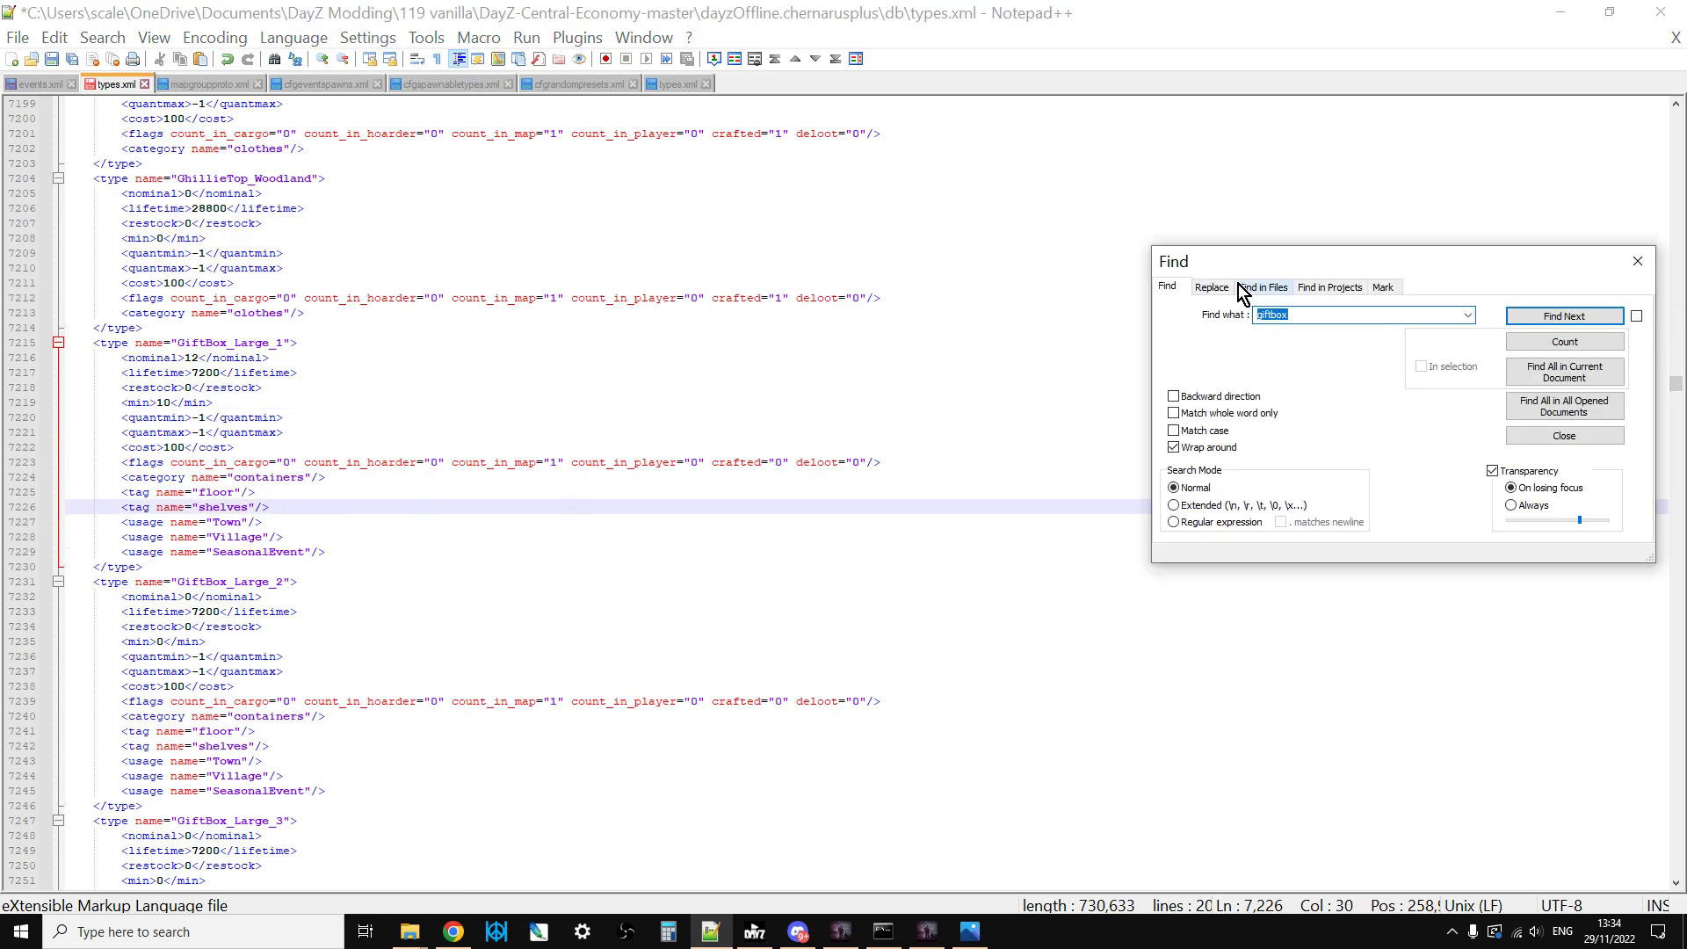
left_click(1213, 287)
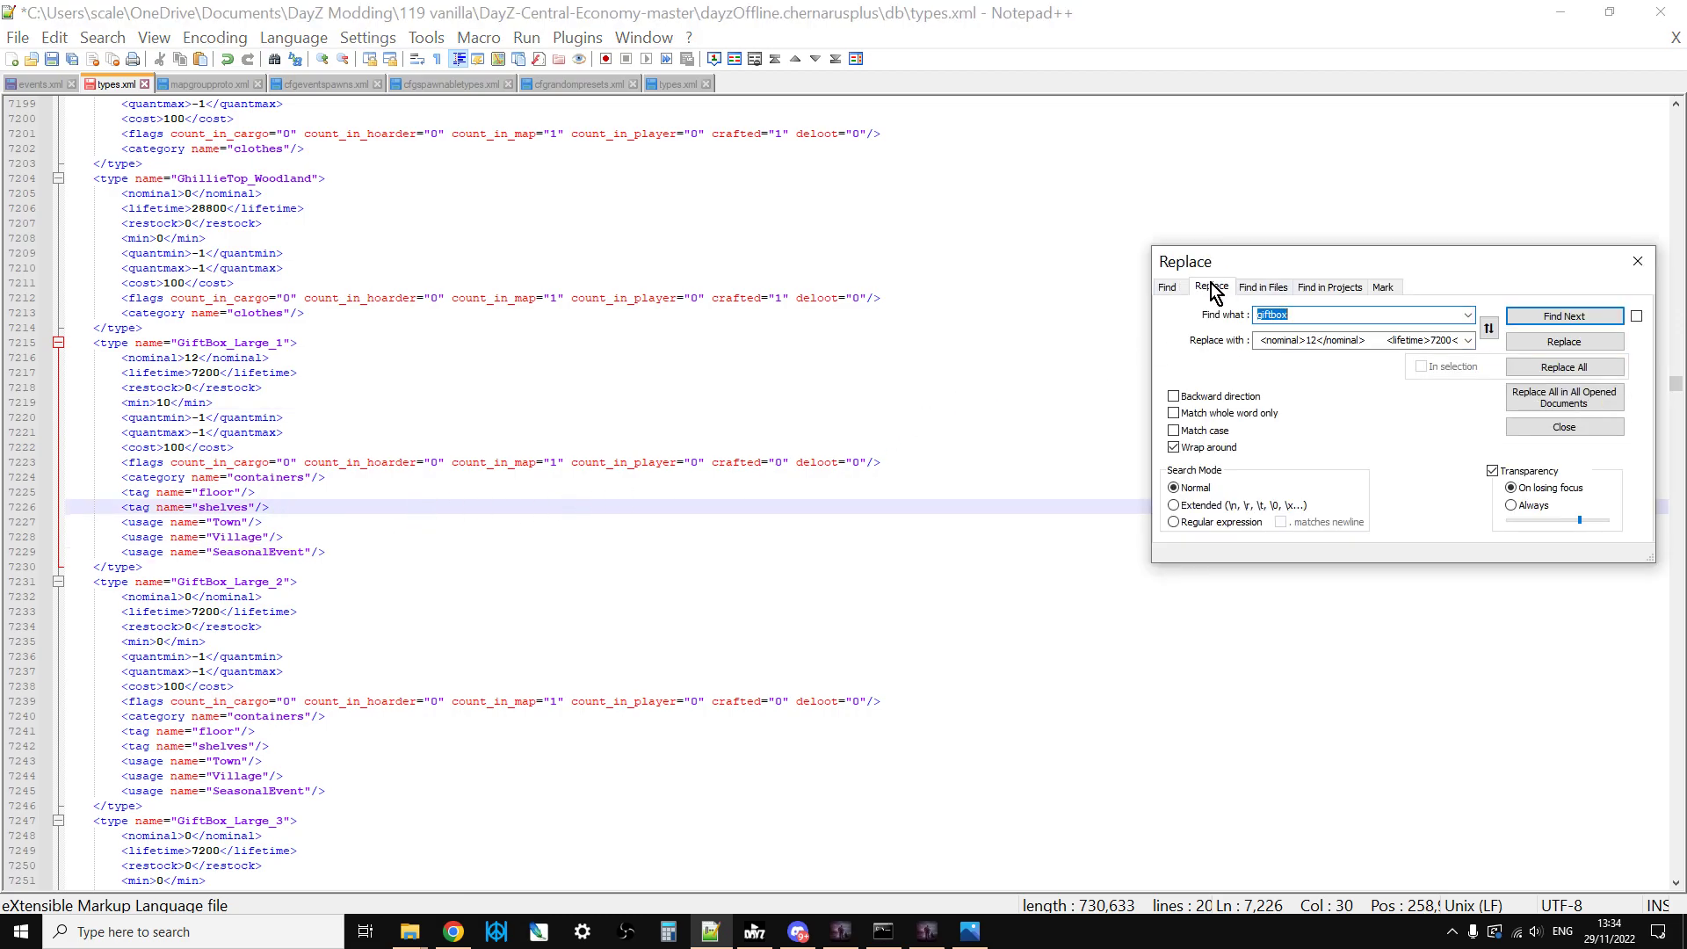
left_click(113, 596)
left_click_drag(113, 597, 187, 630)
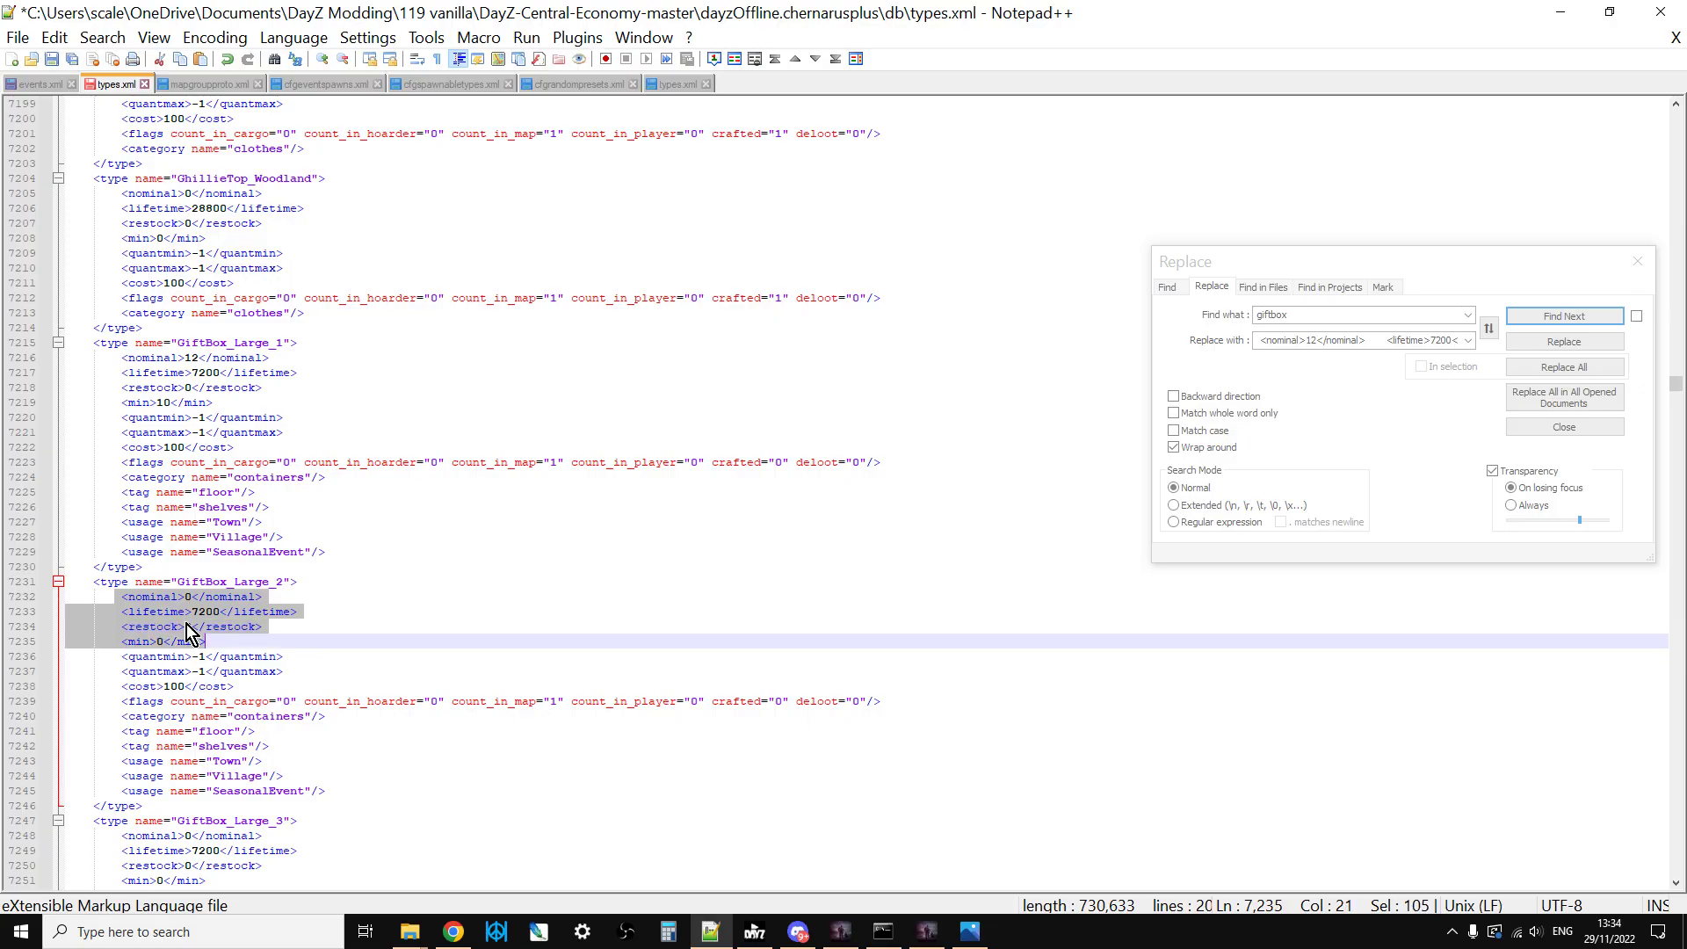
right_click(187, 630)
left_click(313, 200)
double_click(1272, 314)
right_click(1272, 314)
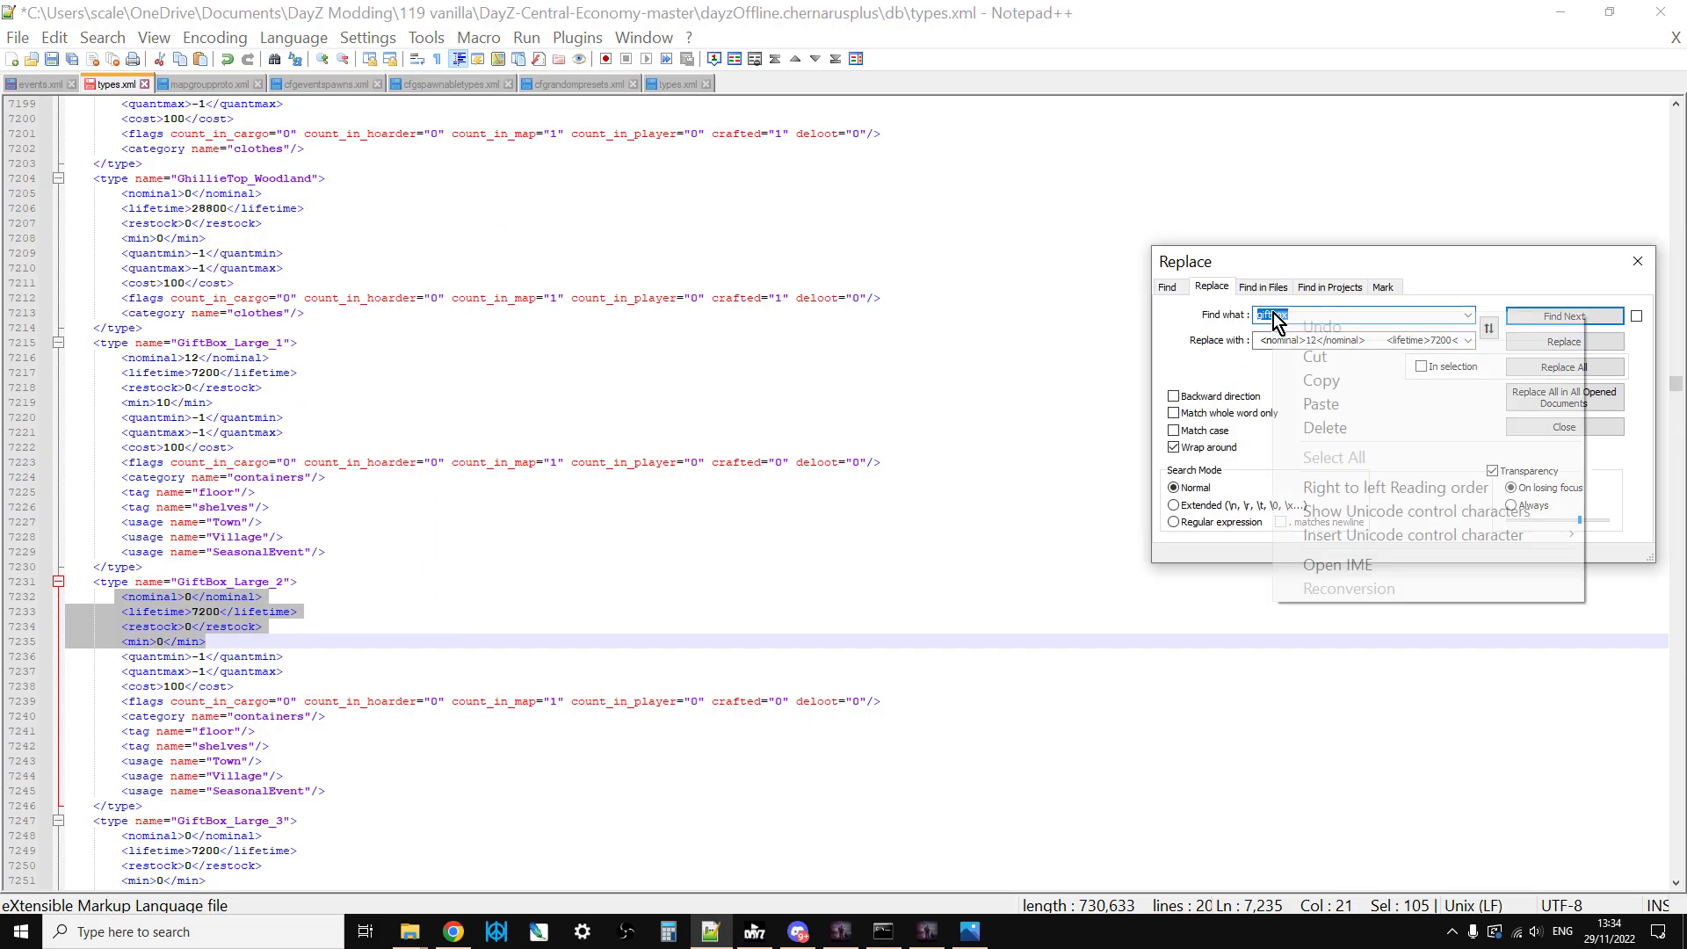
left_click(1321, 404)
left_click(474, 570)
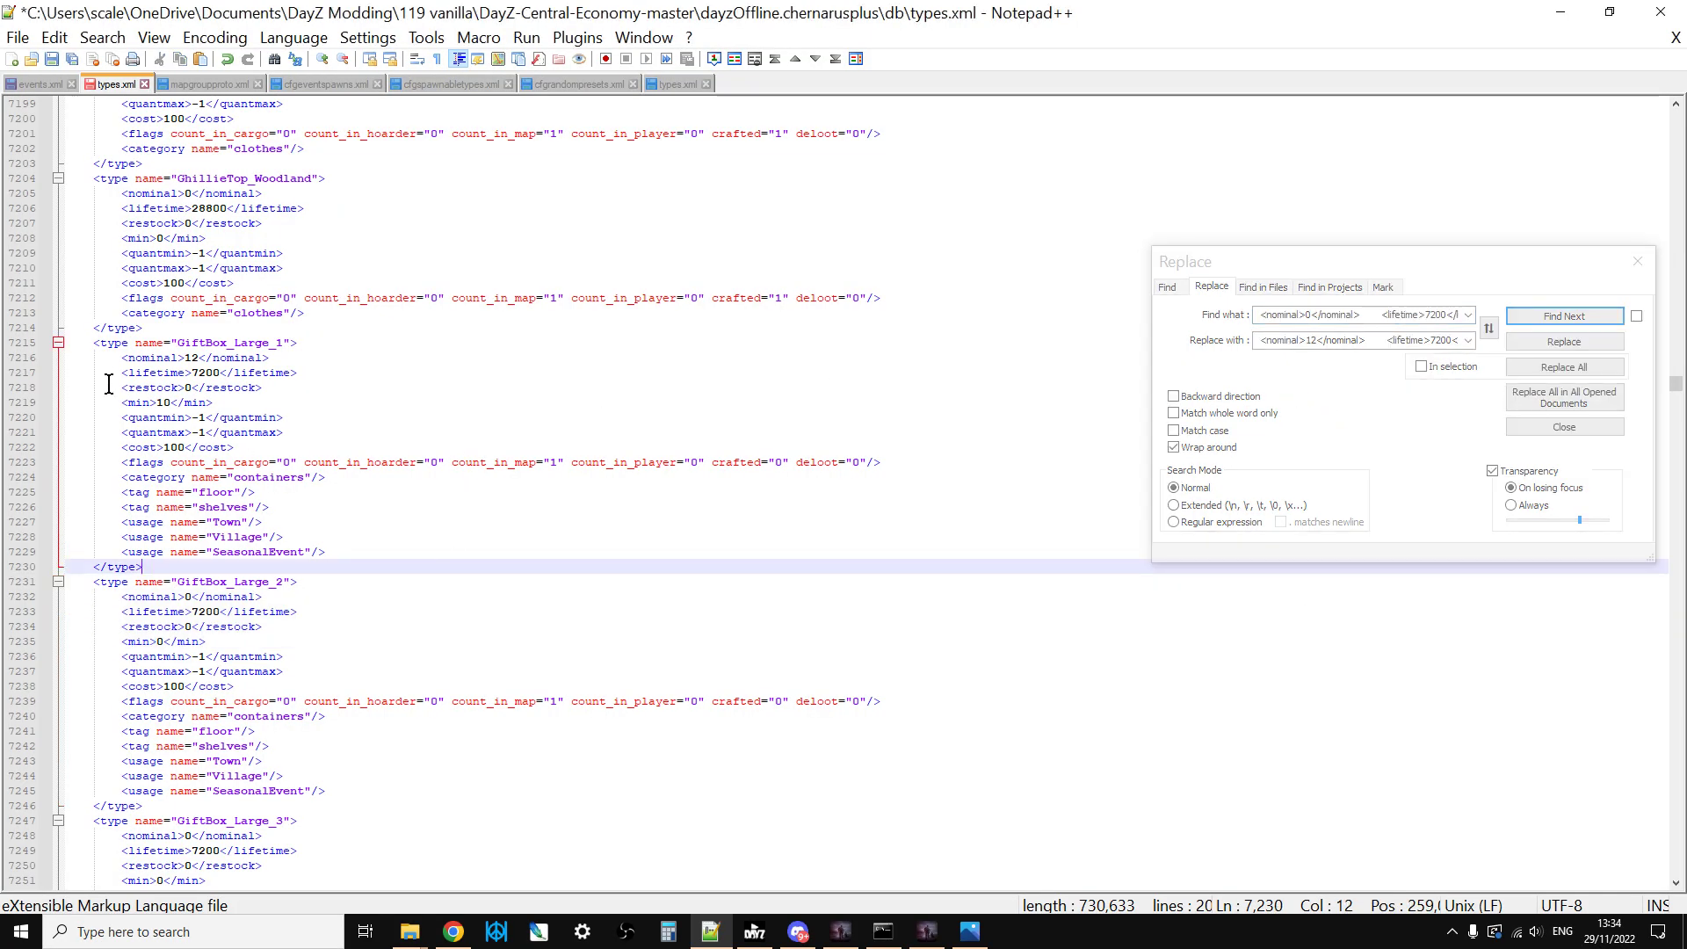
Copy GiftBox_Large_1's lines from nominal 12 through min 10 and use them as the replacement text
left_click_drag(115, 357, 263, 402)
right_click(189, 380)
left_click(250, 415)
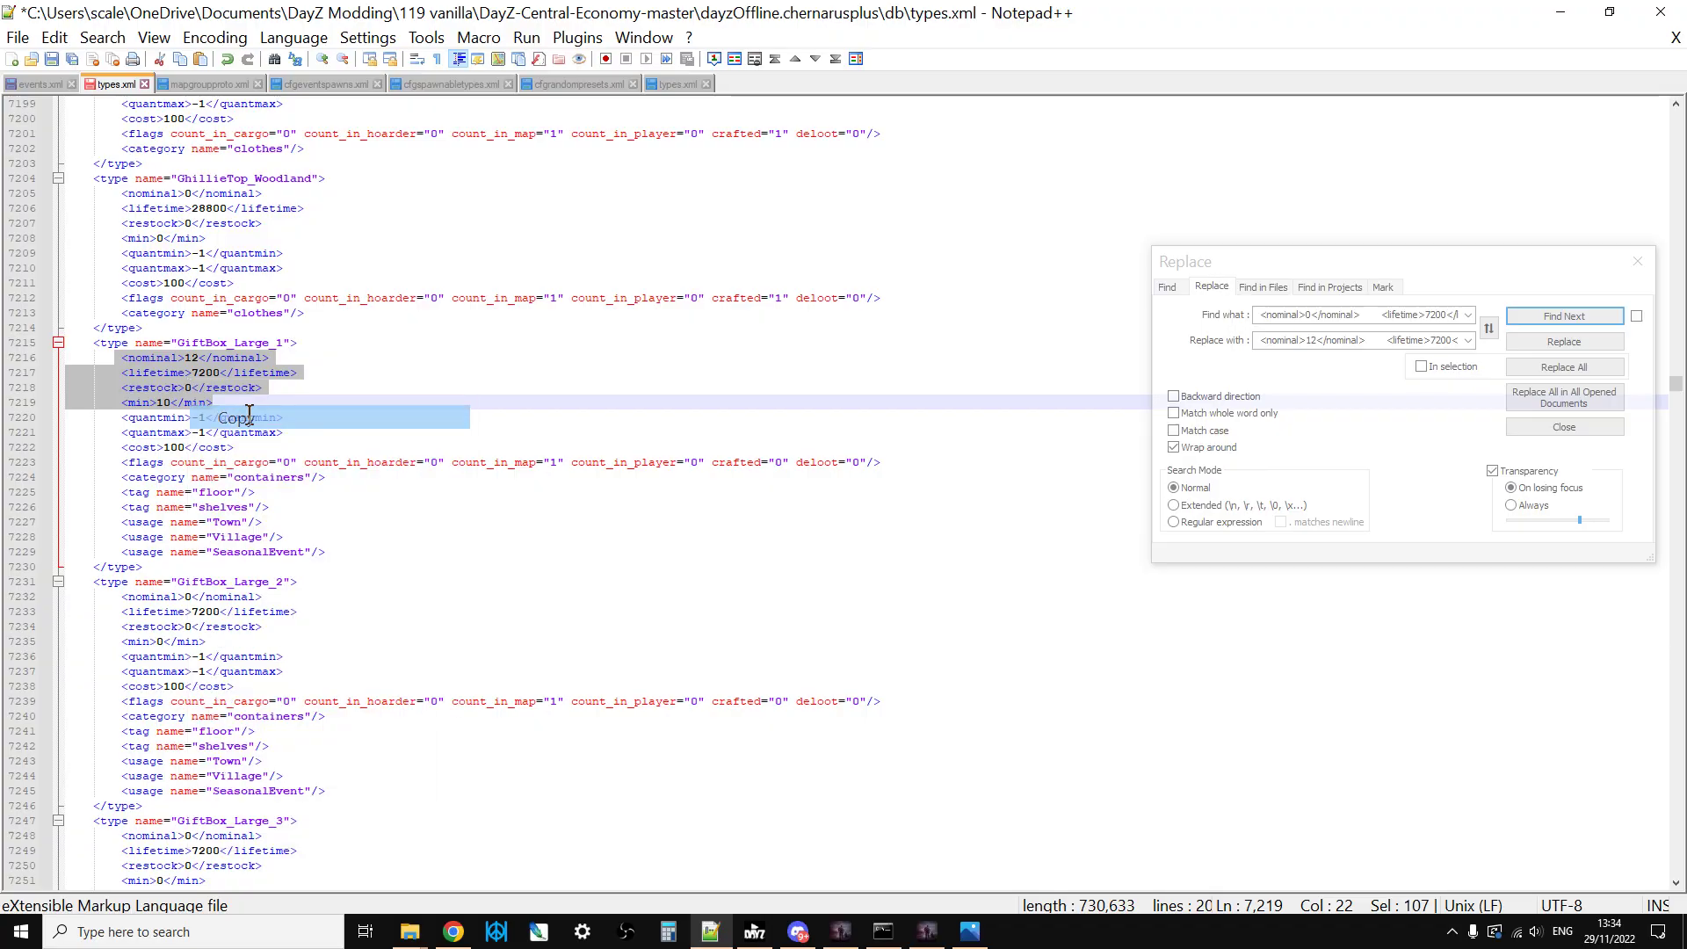
left_click(1294, 343)
right_click(1294, 343)
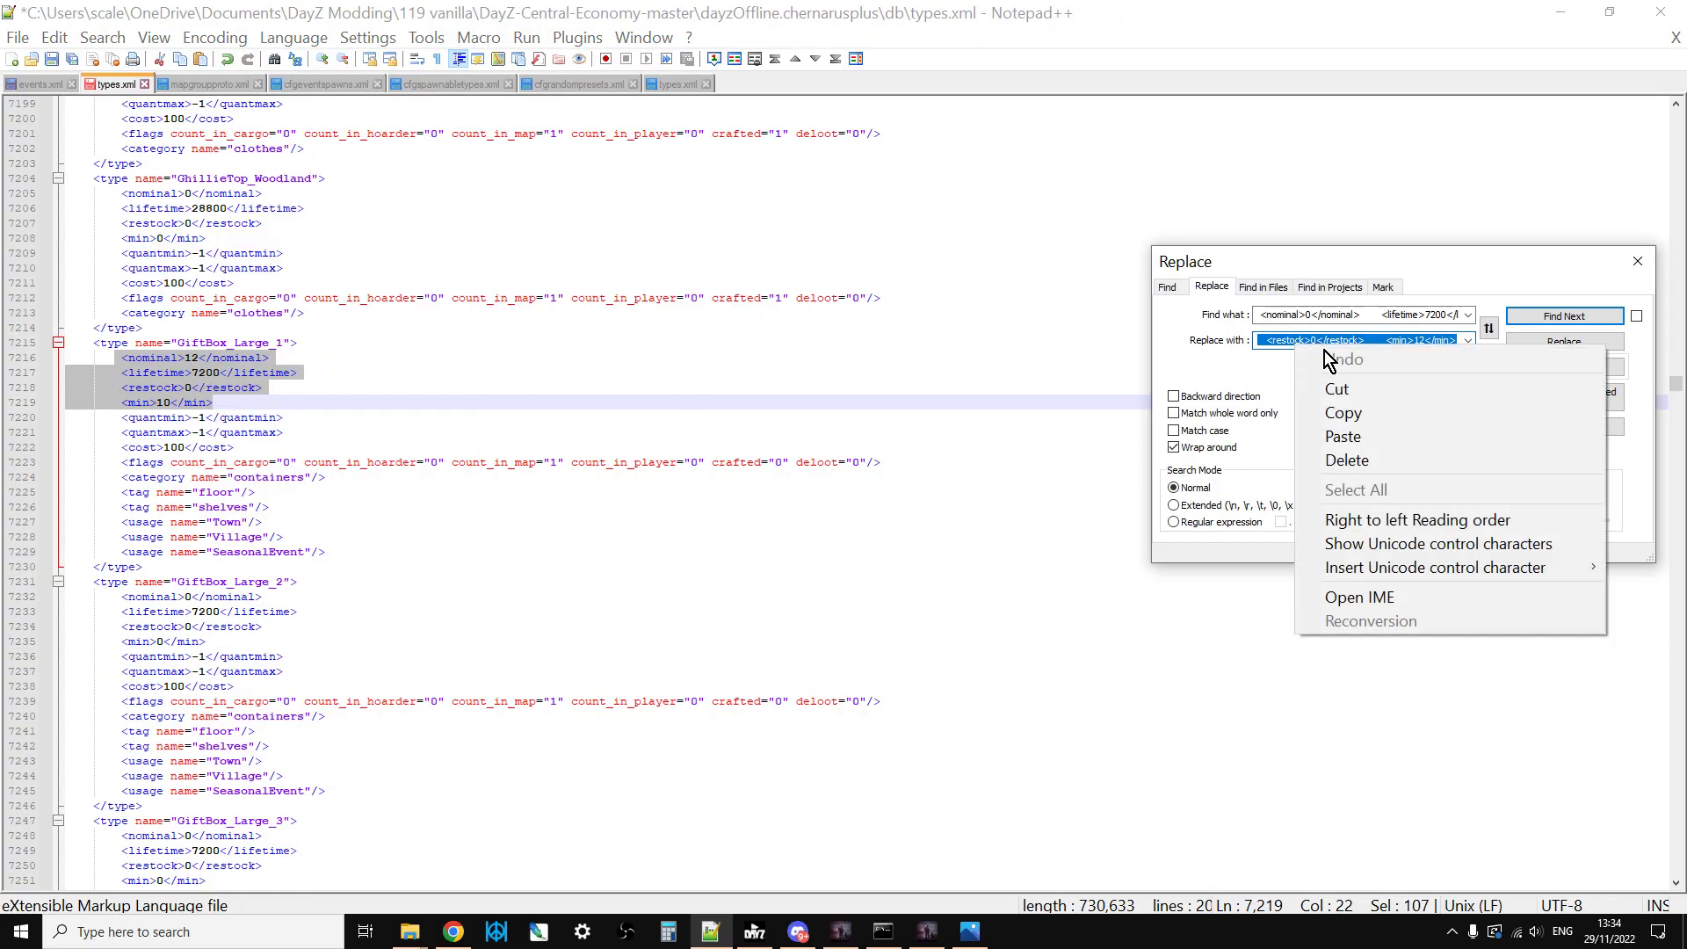
left_click(1344, 433)
left_click(373, 413)
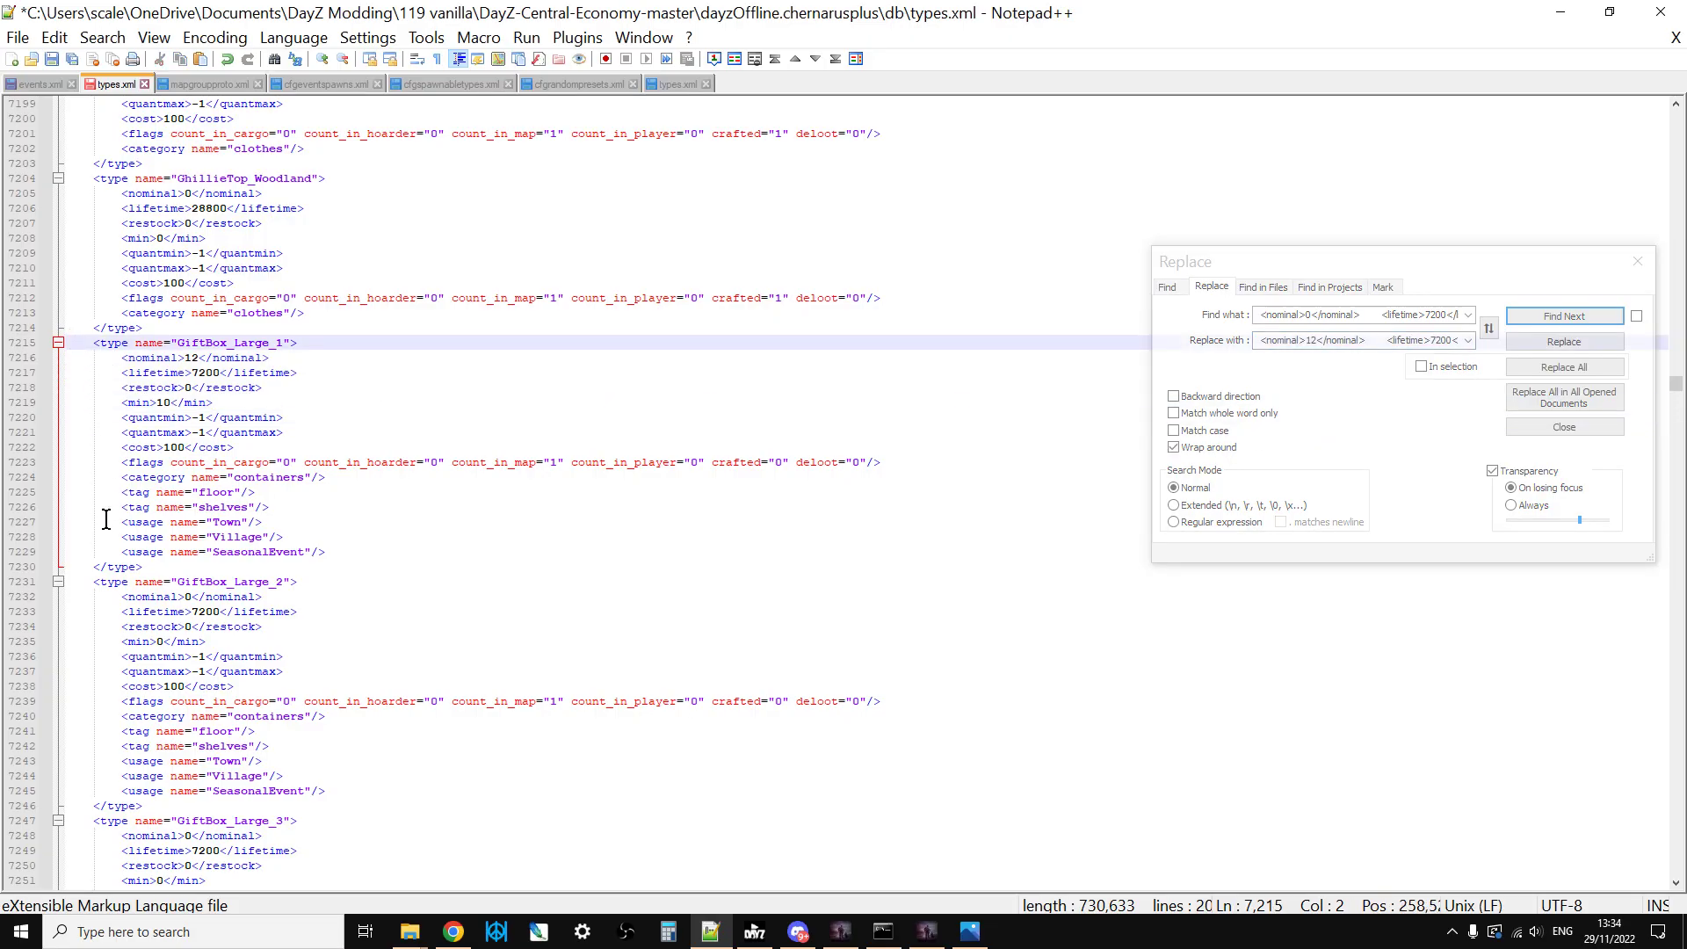
Replace all matches within only the selected entries from GiftBox_Large_2 through GiftBox_Small_4
left_click_drag(88, 582, 376, 813)
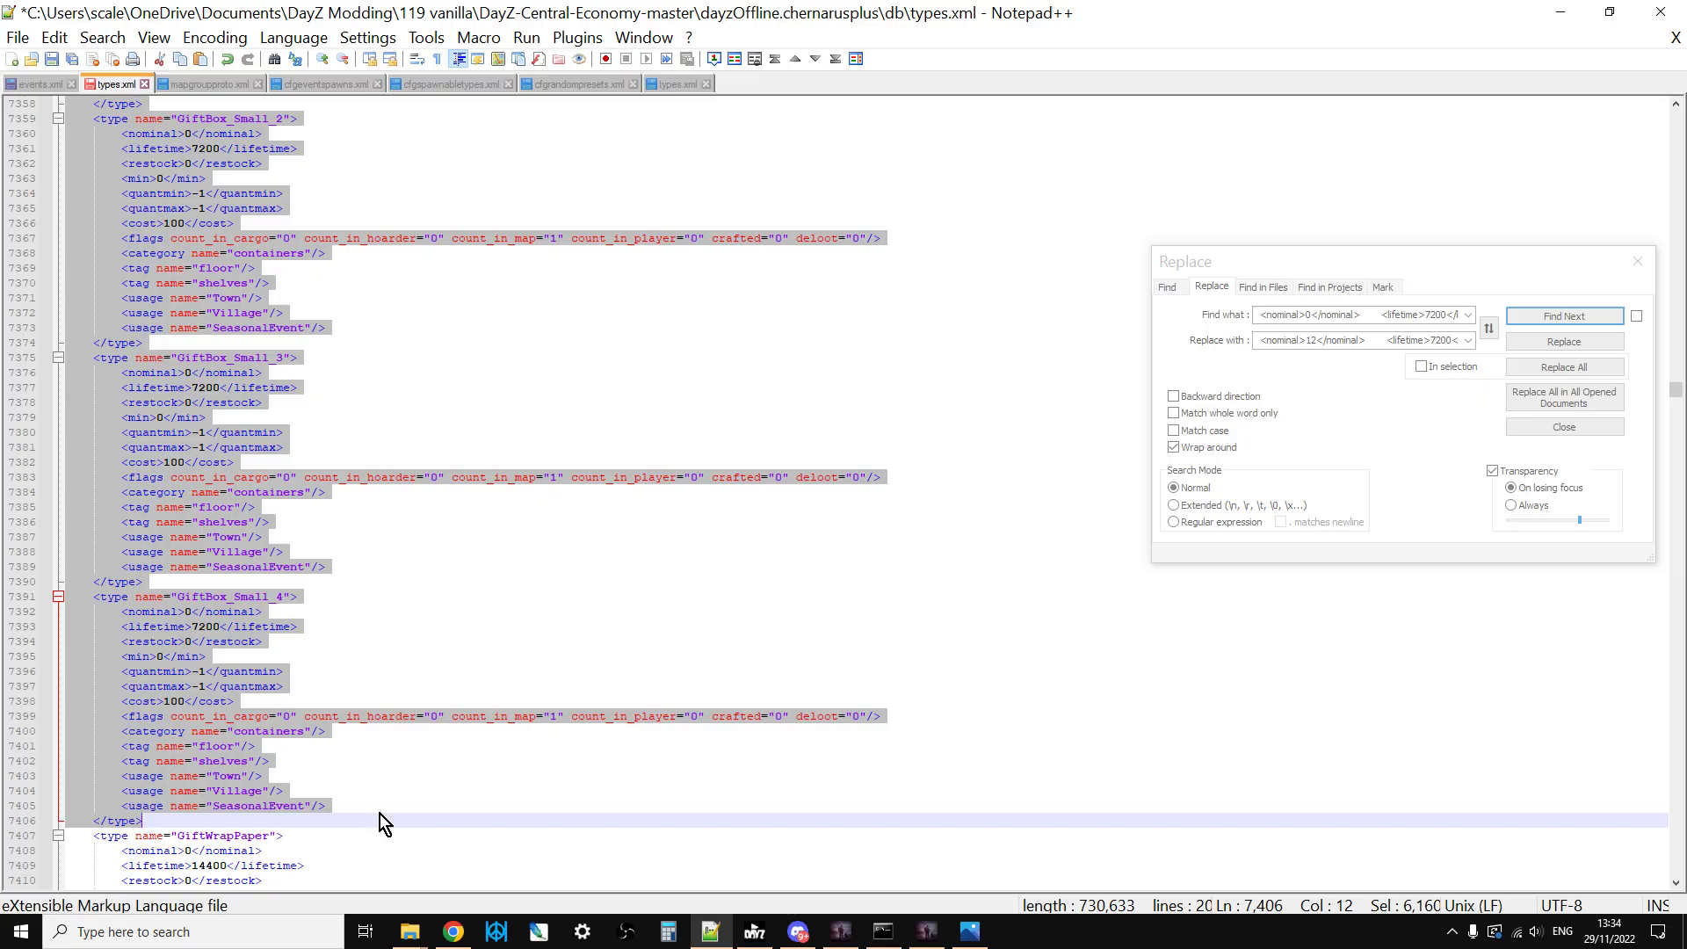
left_click(1344, 407)
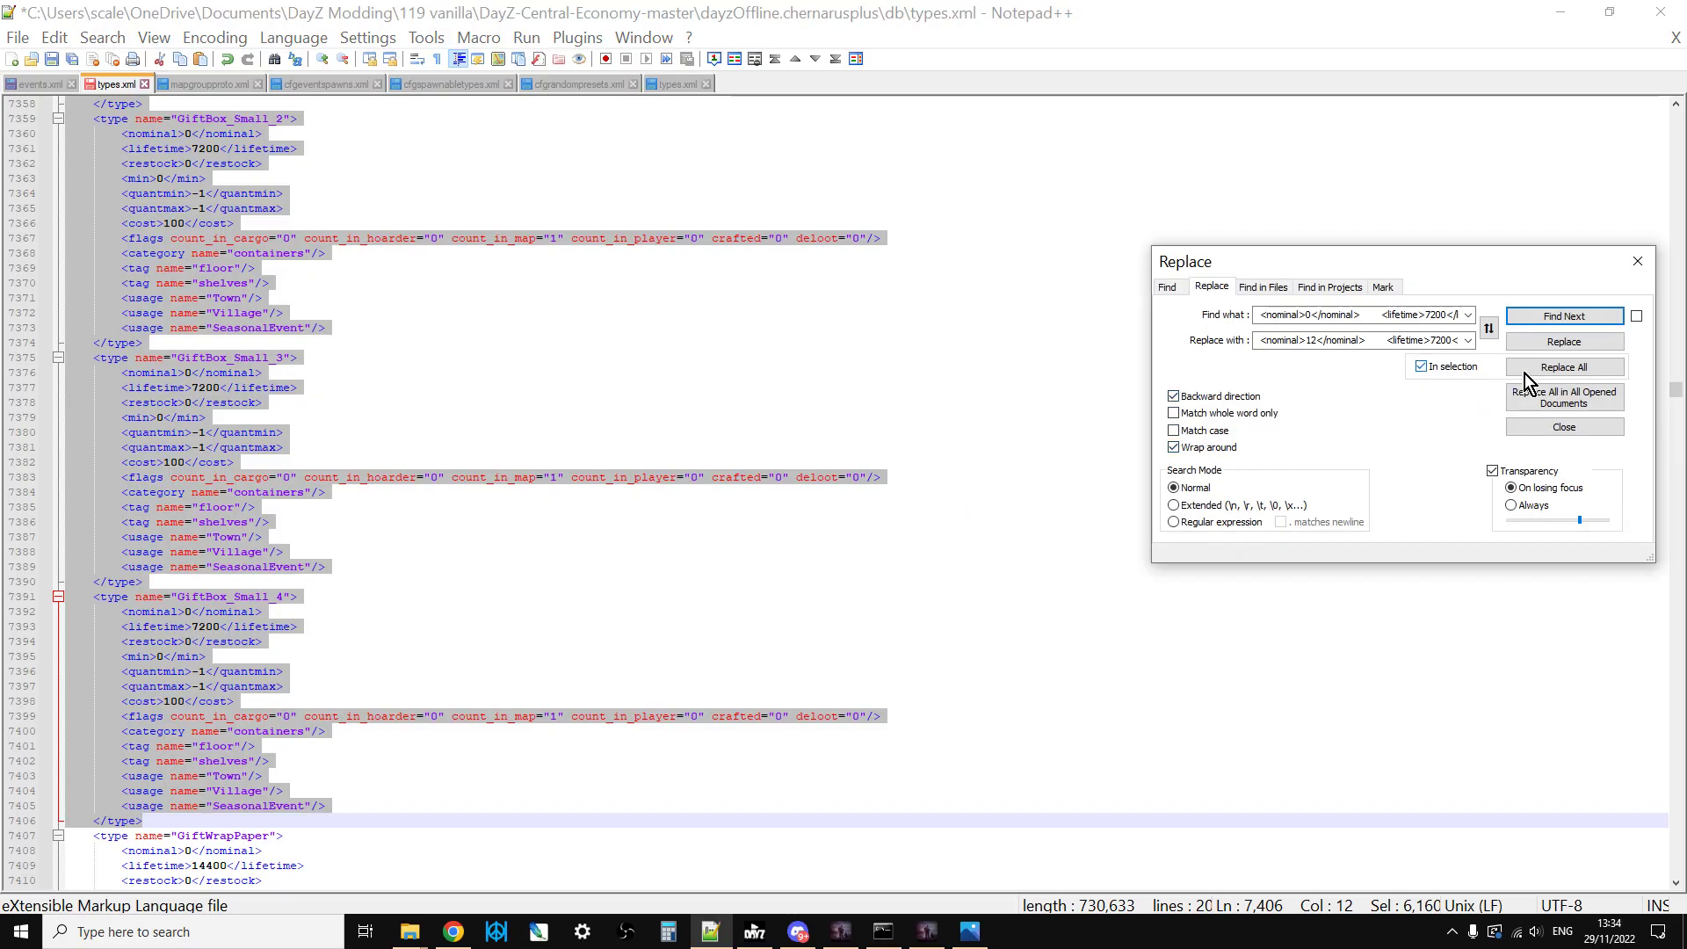
left_click(1547, 373)
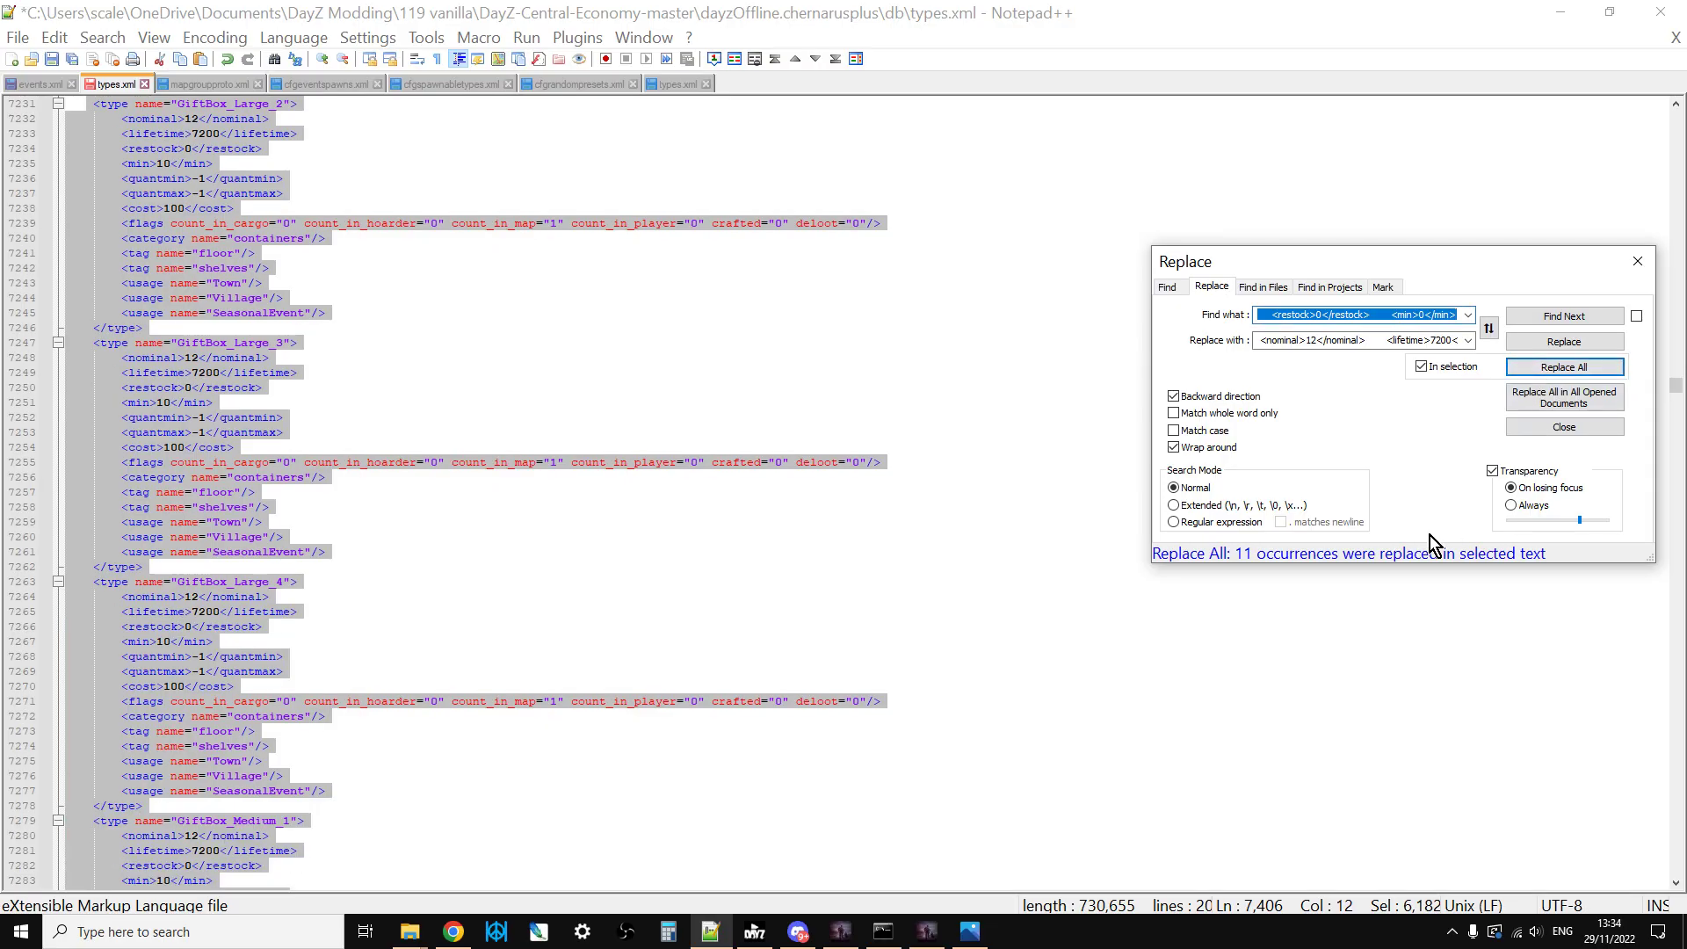
left_click(441, 618)
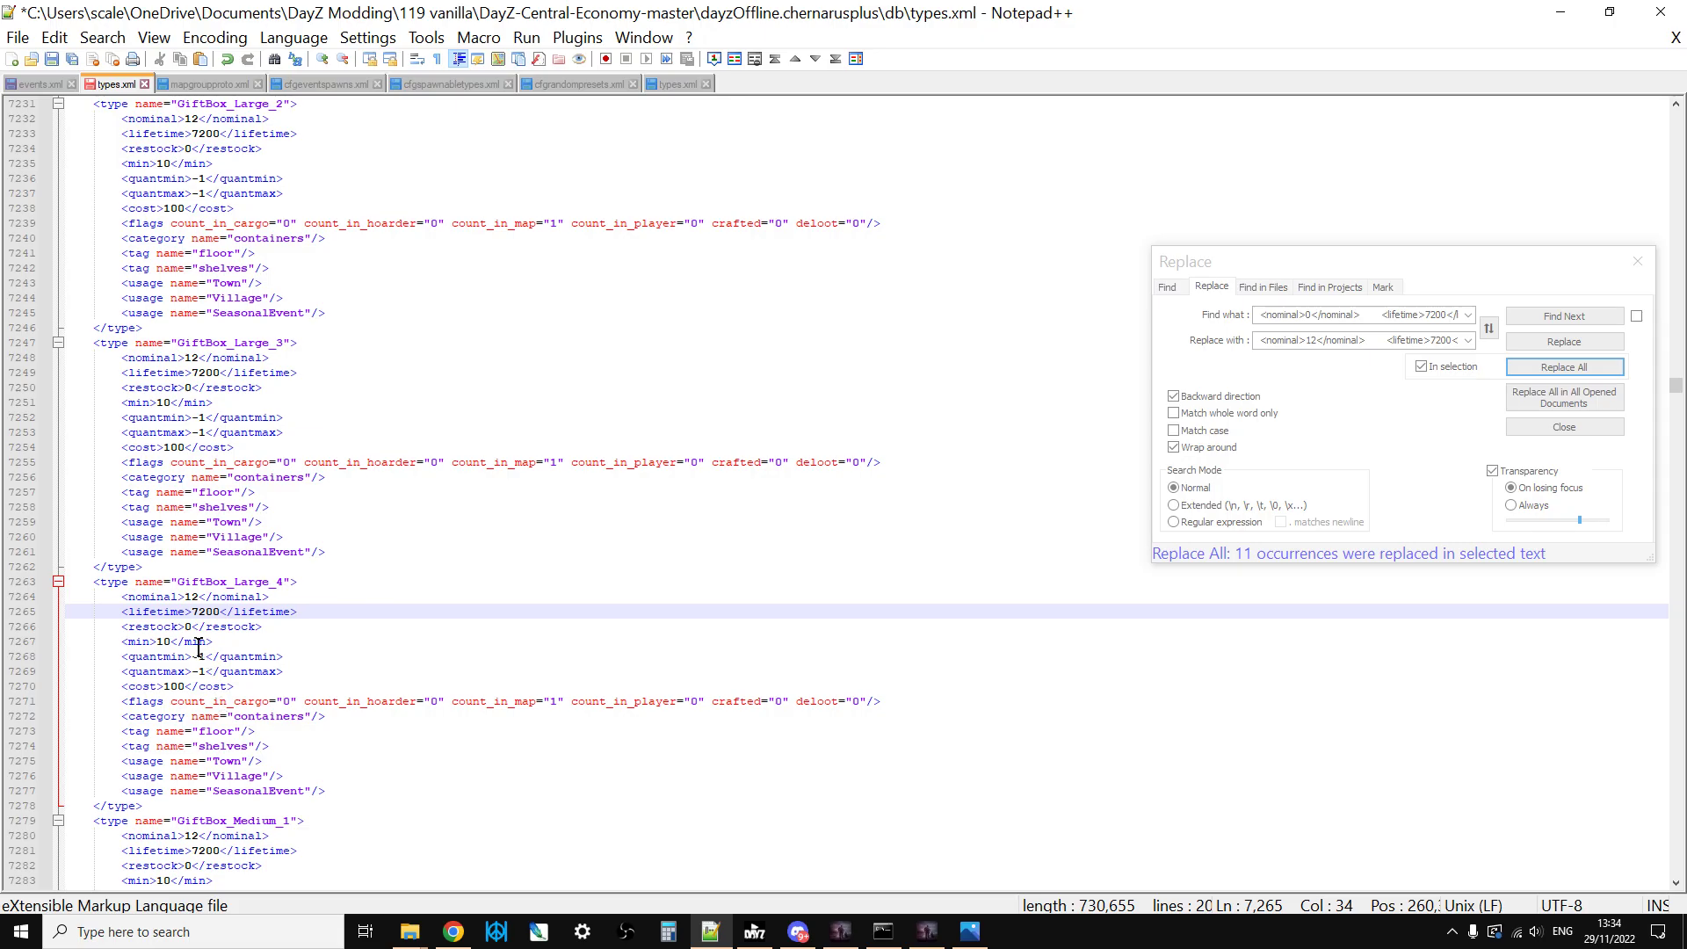
Review the nominal and min values across the large, medium and small gift box entries
scroll(239, 590, "up", 1)
scroll(238, 591, "up", 5)
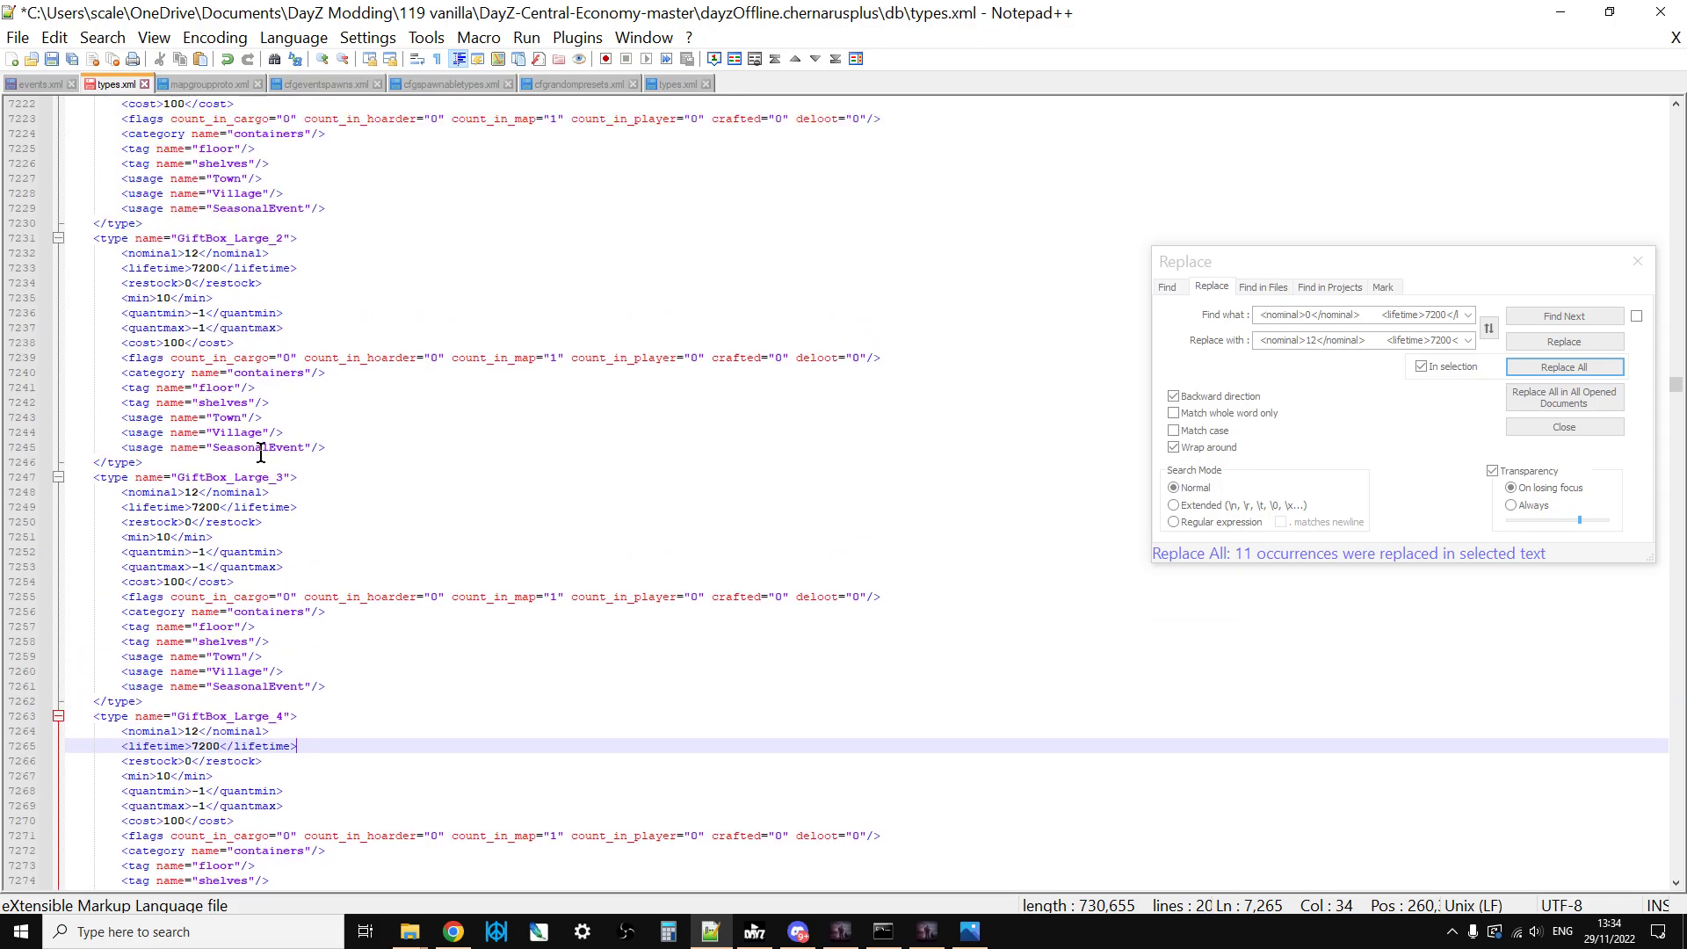
scroll(239, 329, "up", 2)
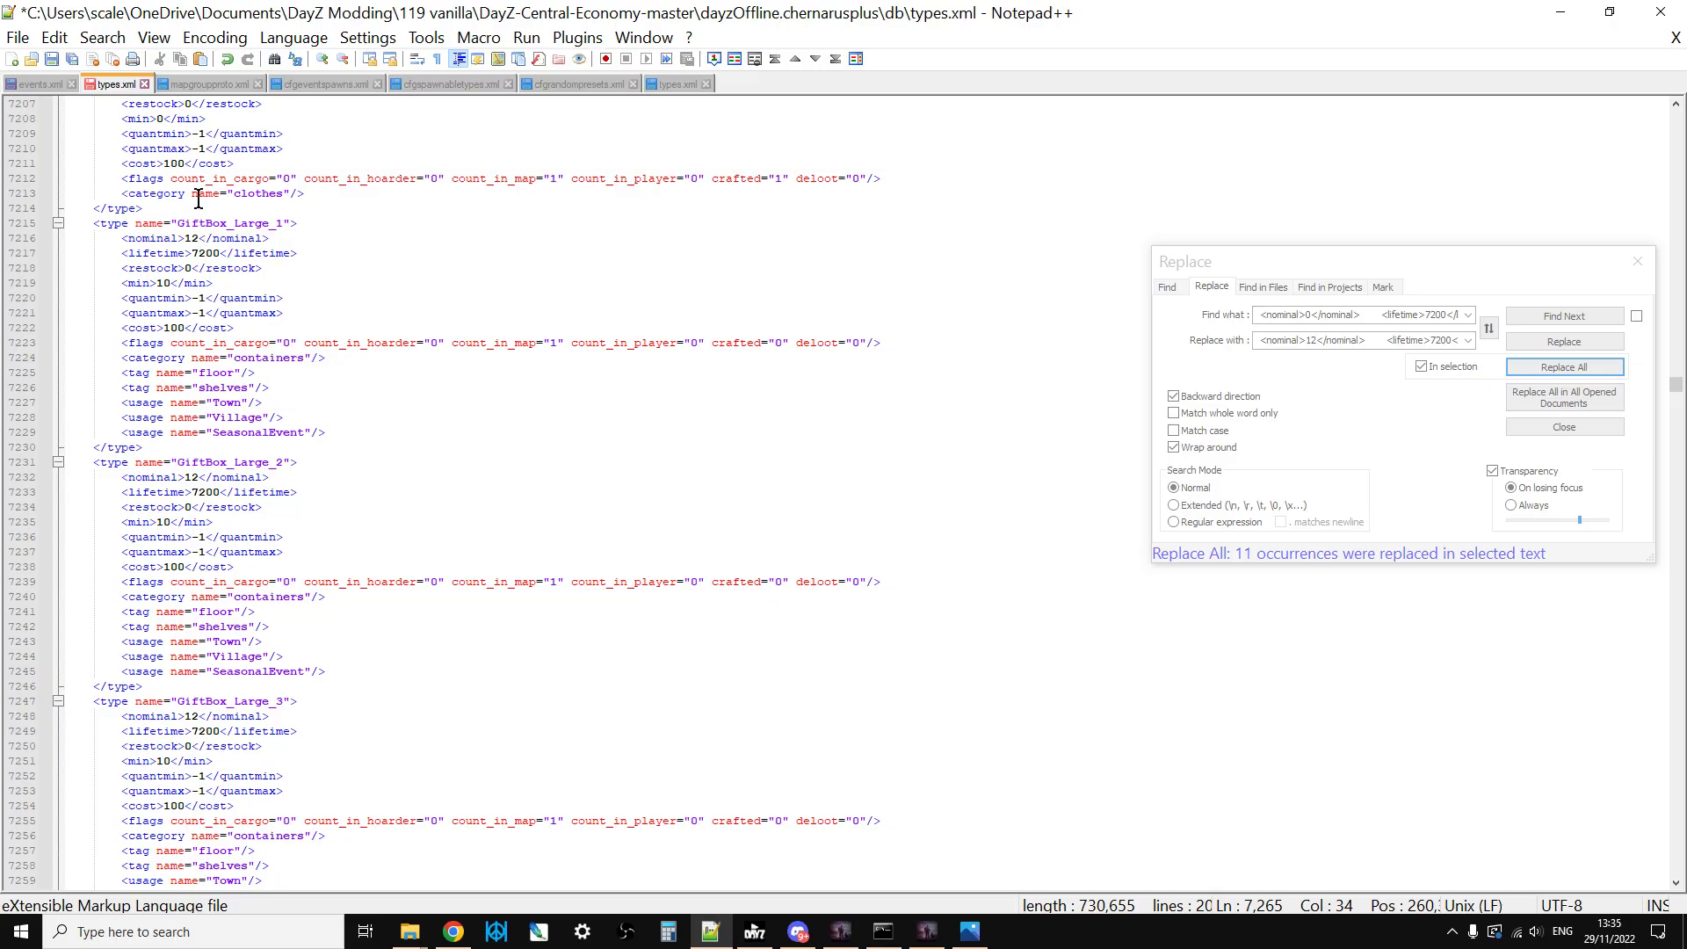
scroll(269, 580, "down", 7)
scroll(286, 638, "down", 14)
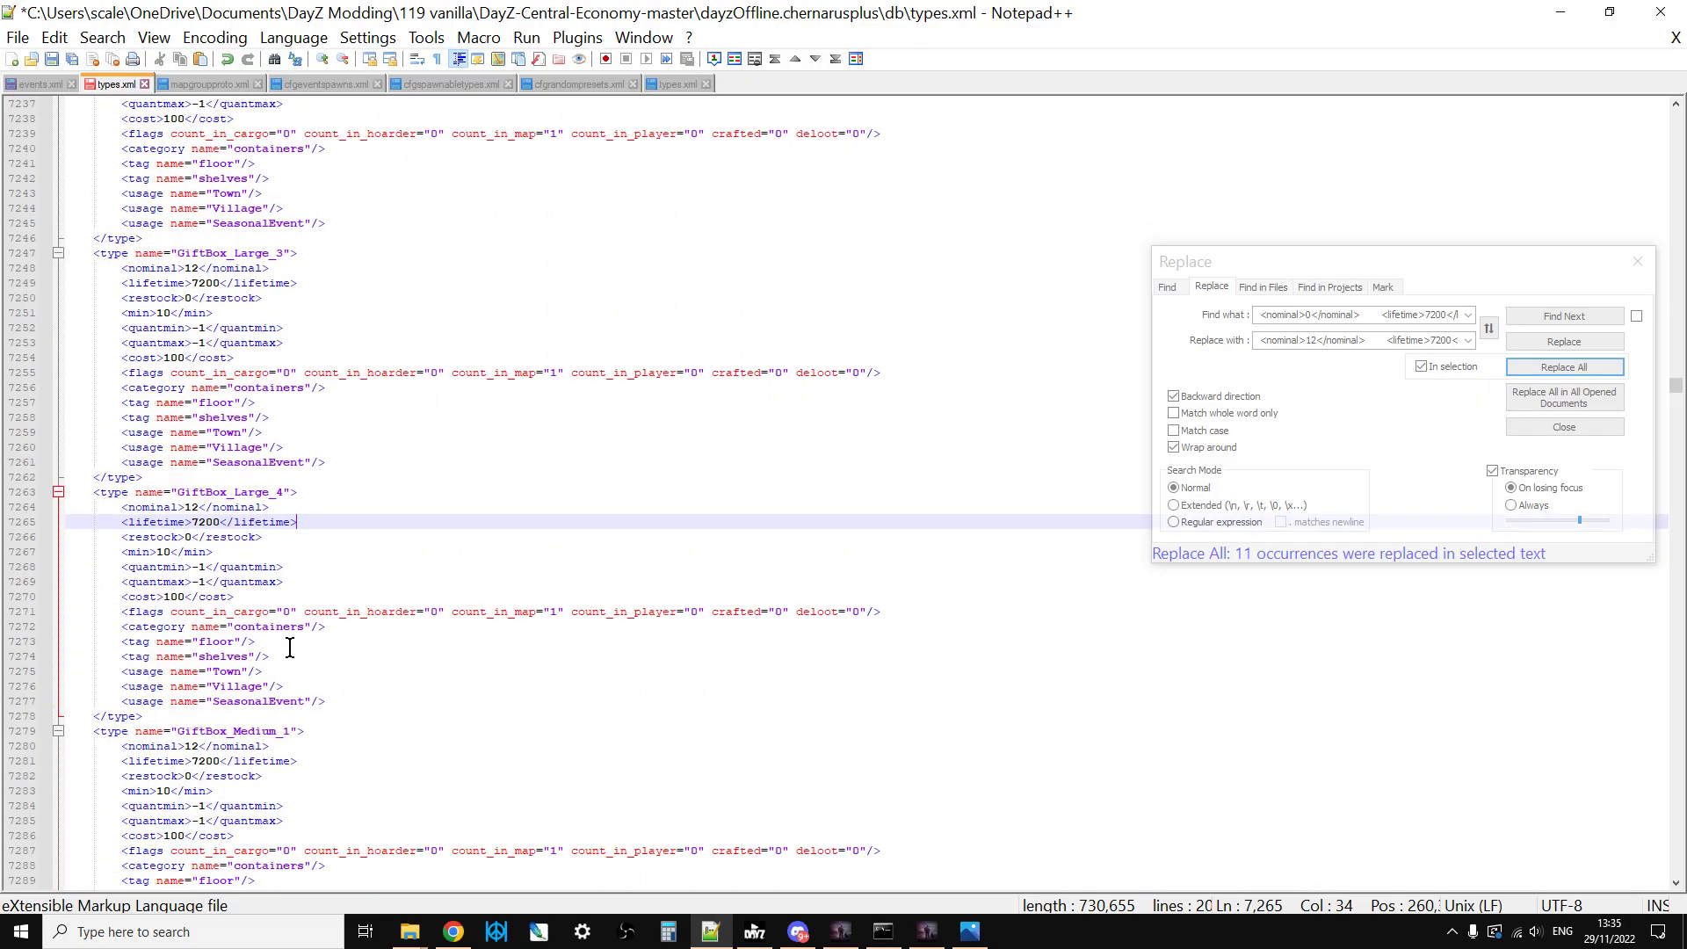
scroll(290, 650, "down", 5)
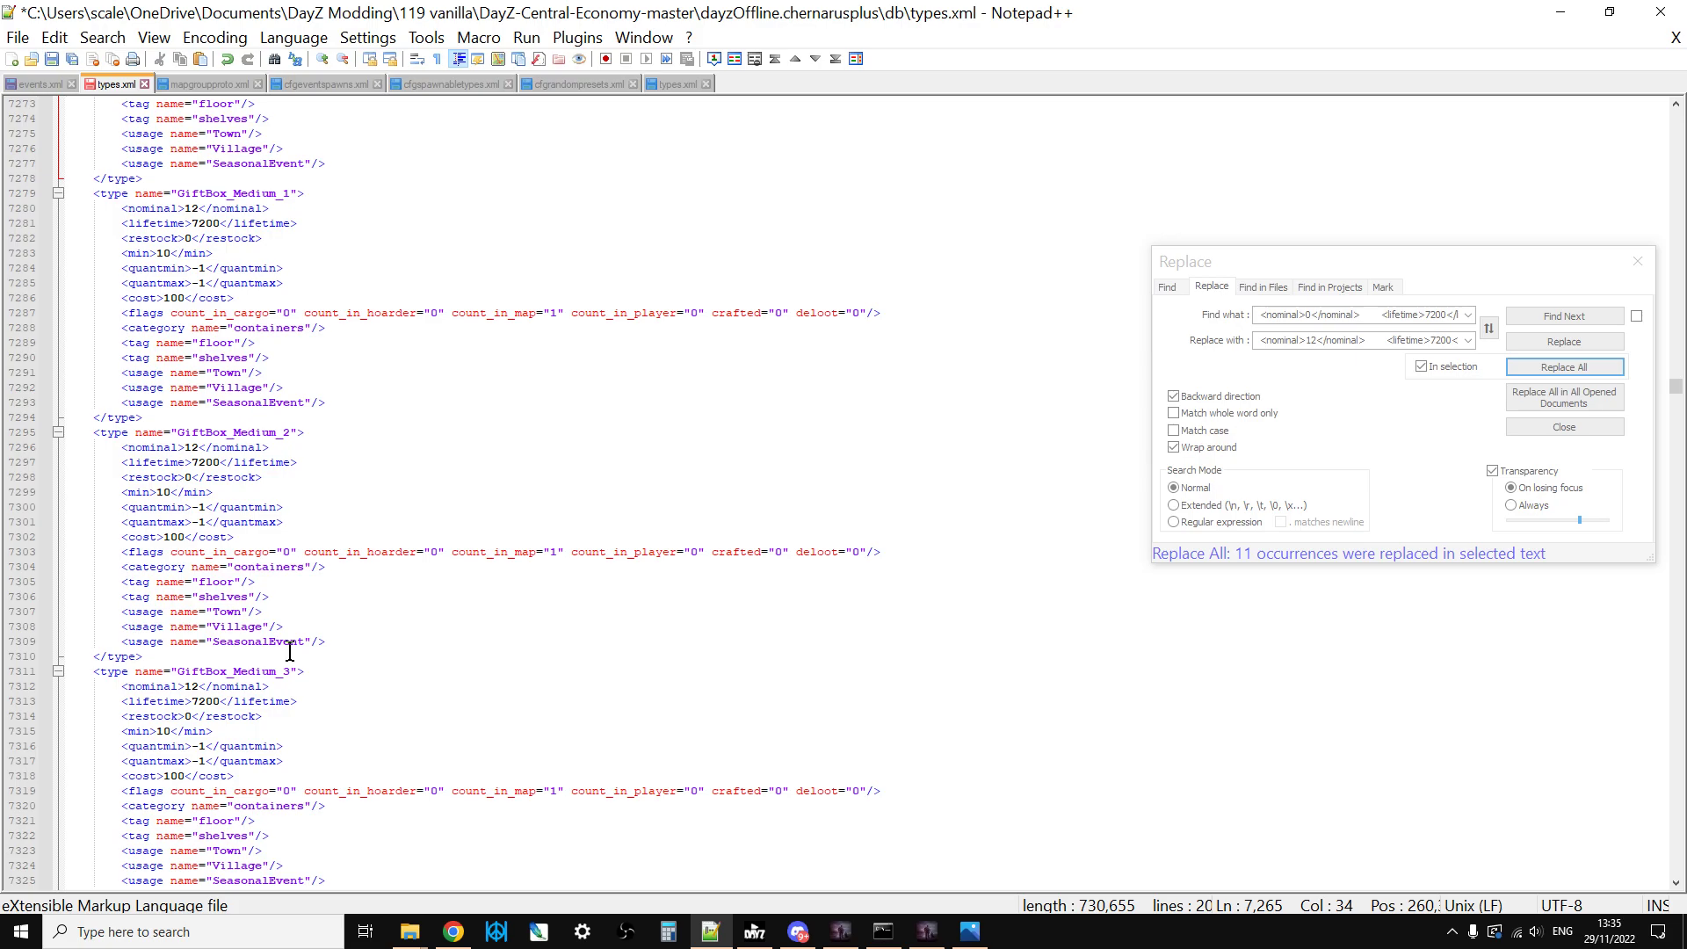
scroll(299, 668, "down", 5)
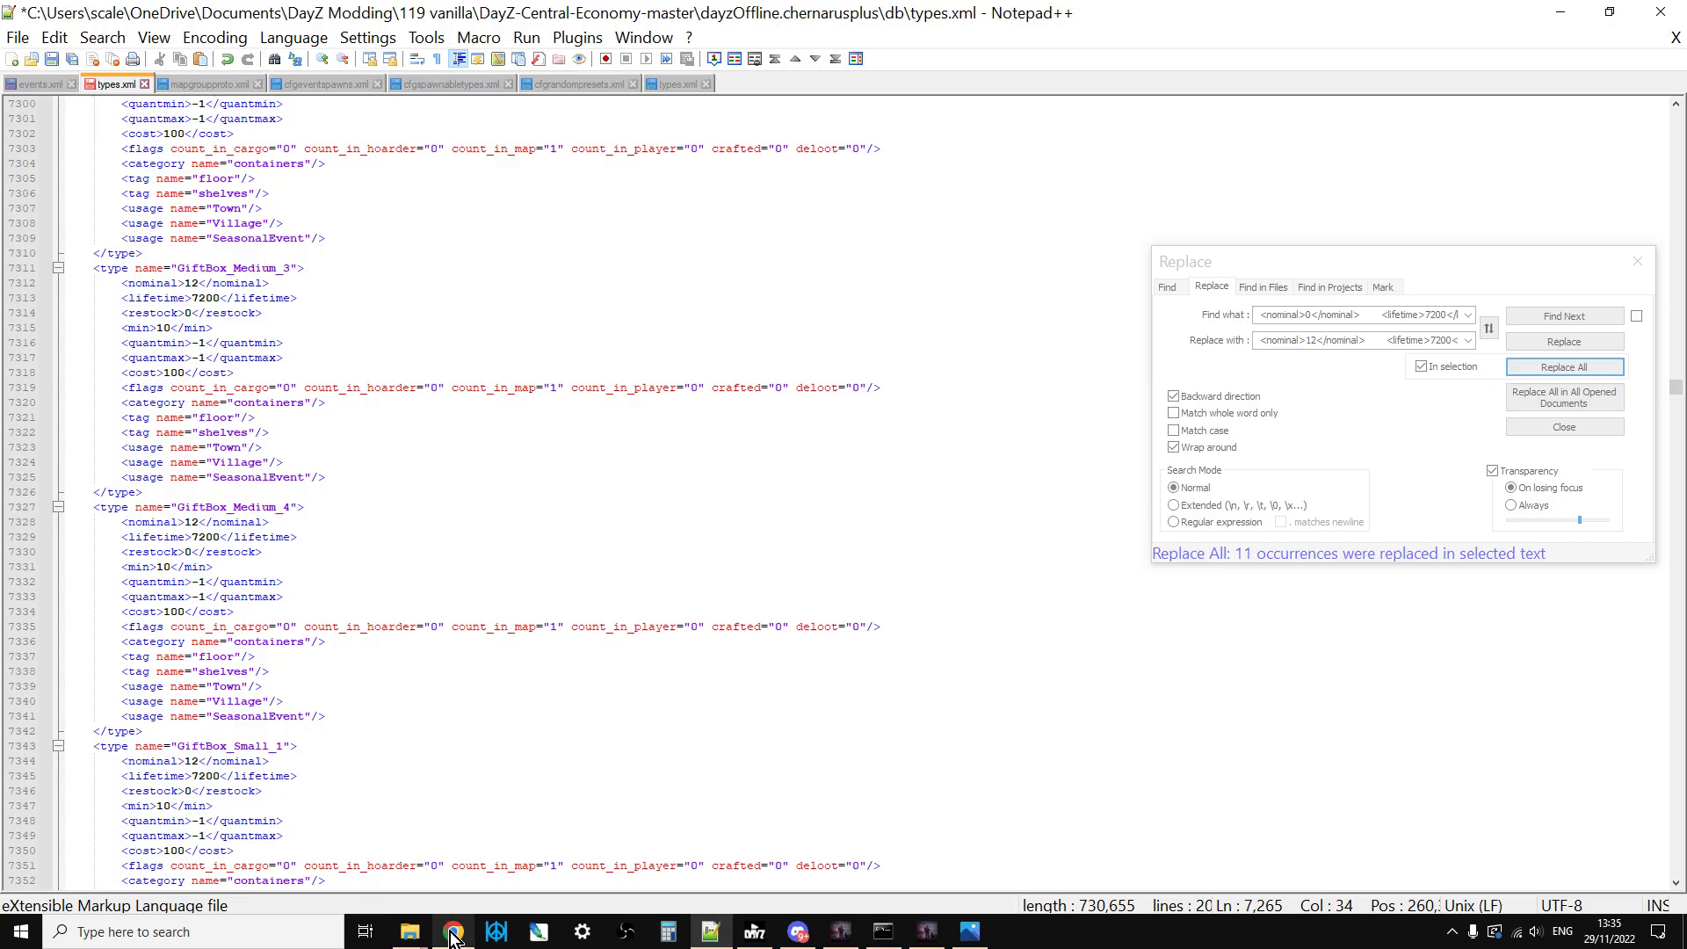
Switch to Chrome and open the Nitrado web interface for the Chernarus Xbox server
key("alt+Tab")
left_click(1199, 30)
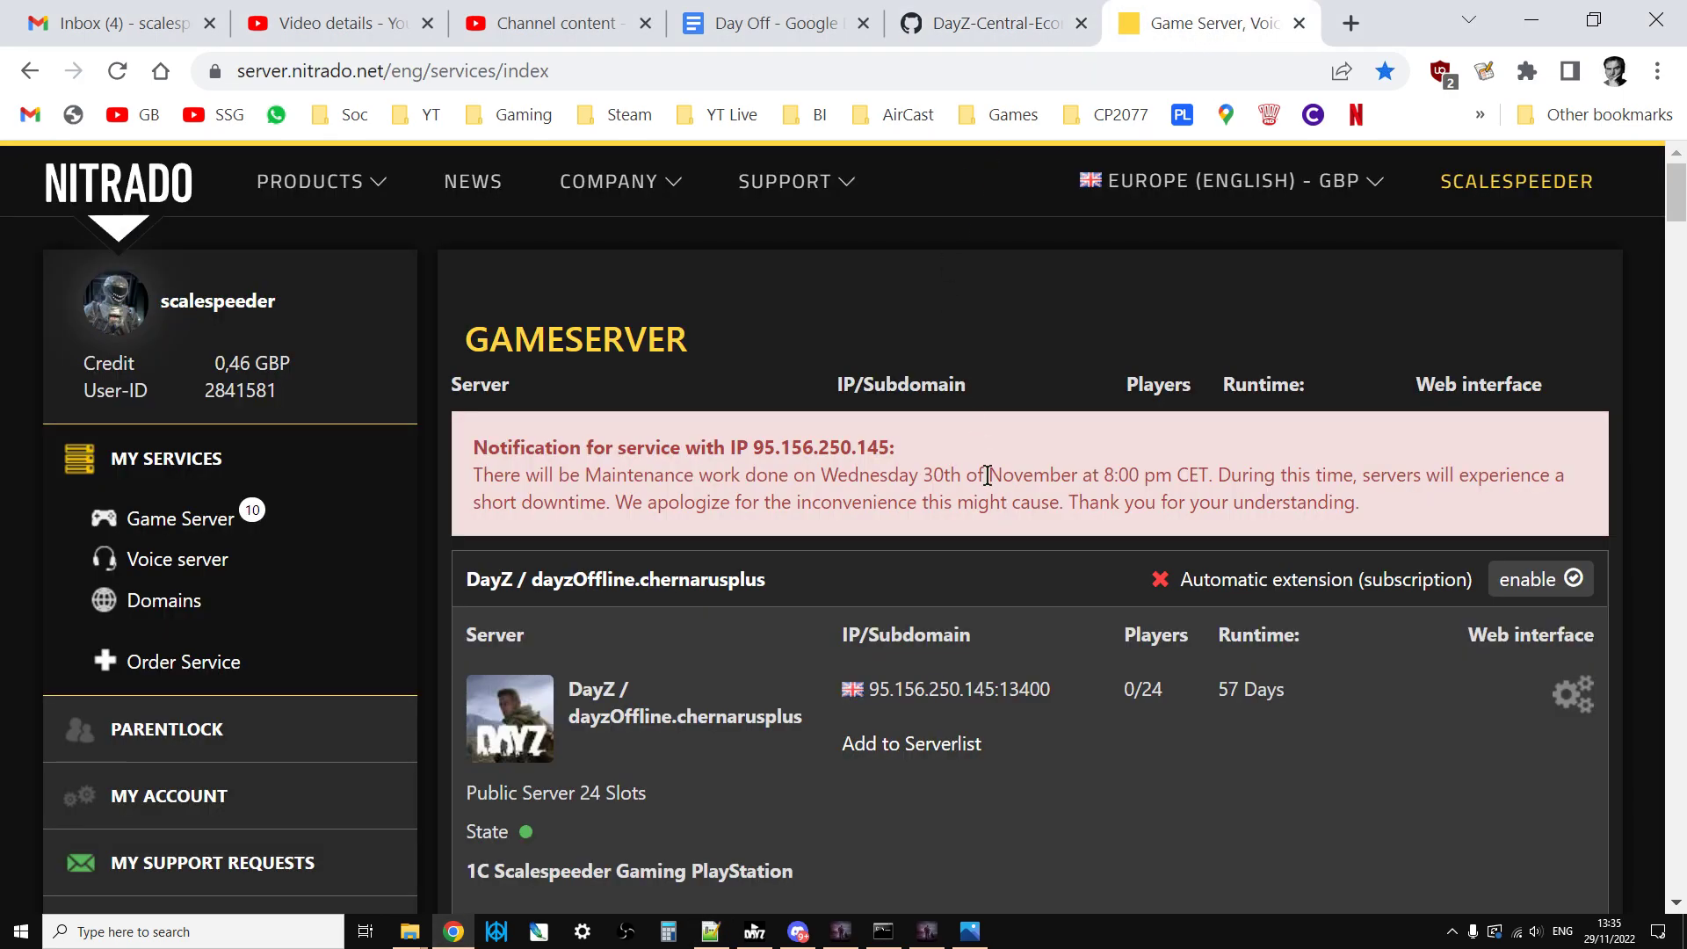
scroll(989, 498, "down", 3)
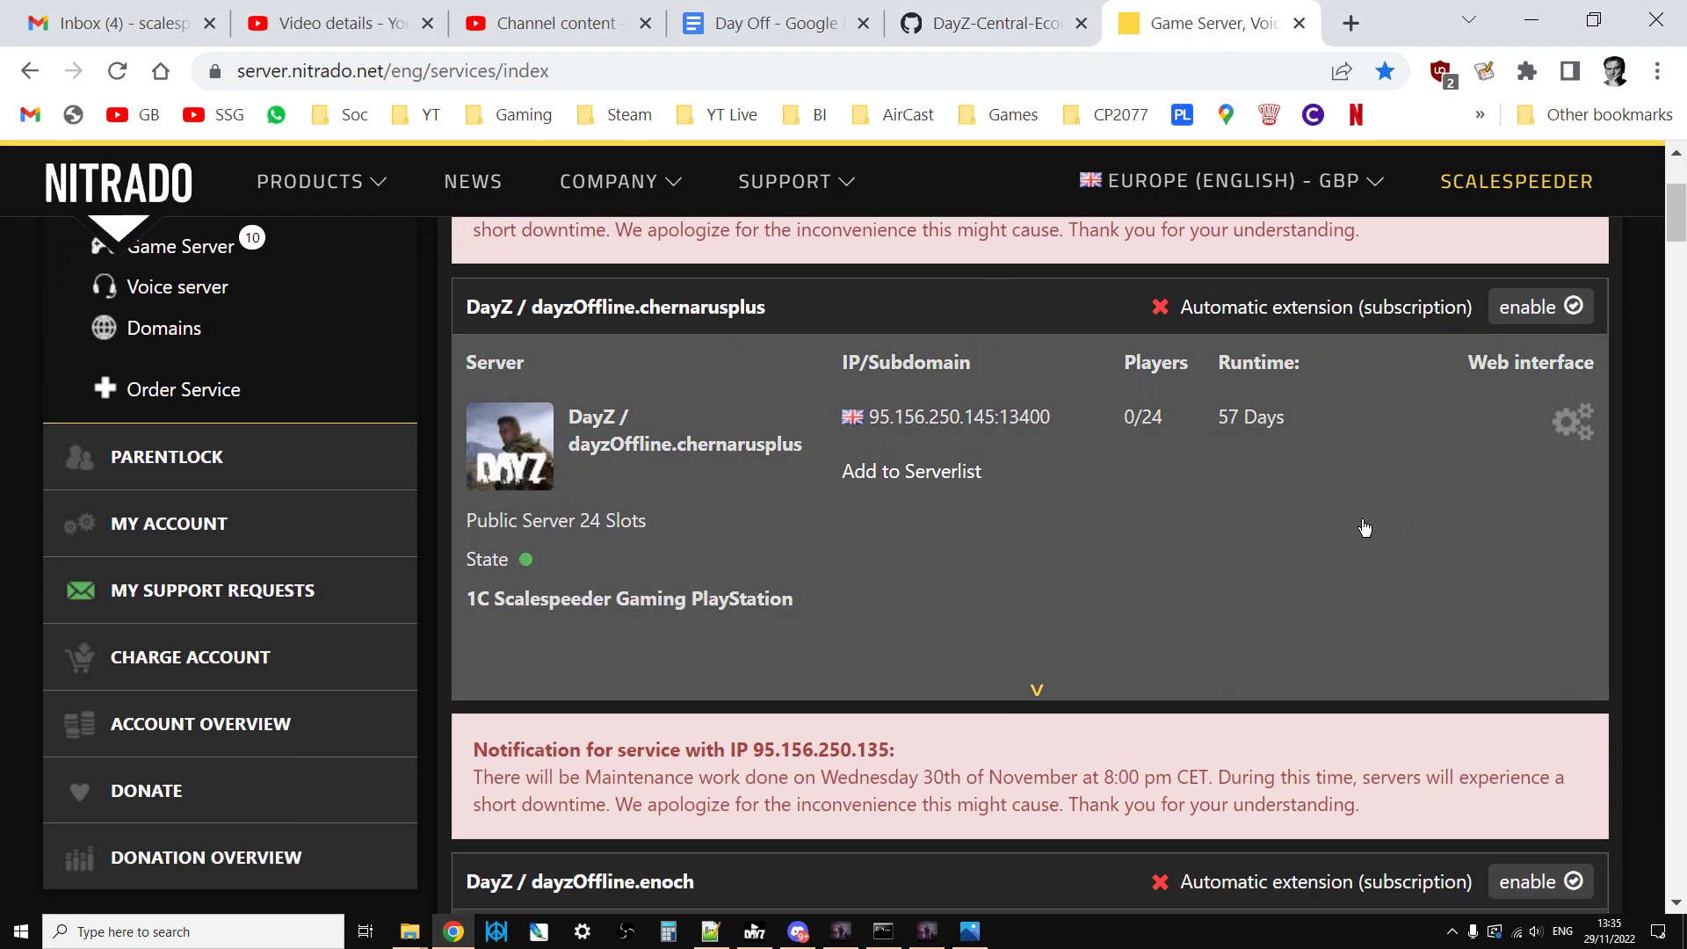
scroll(1039, 575, "down", 13)
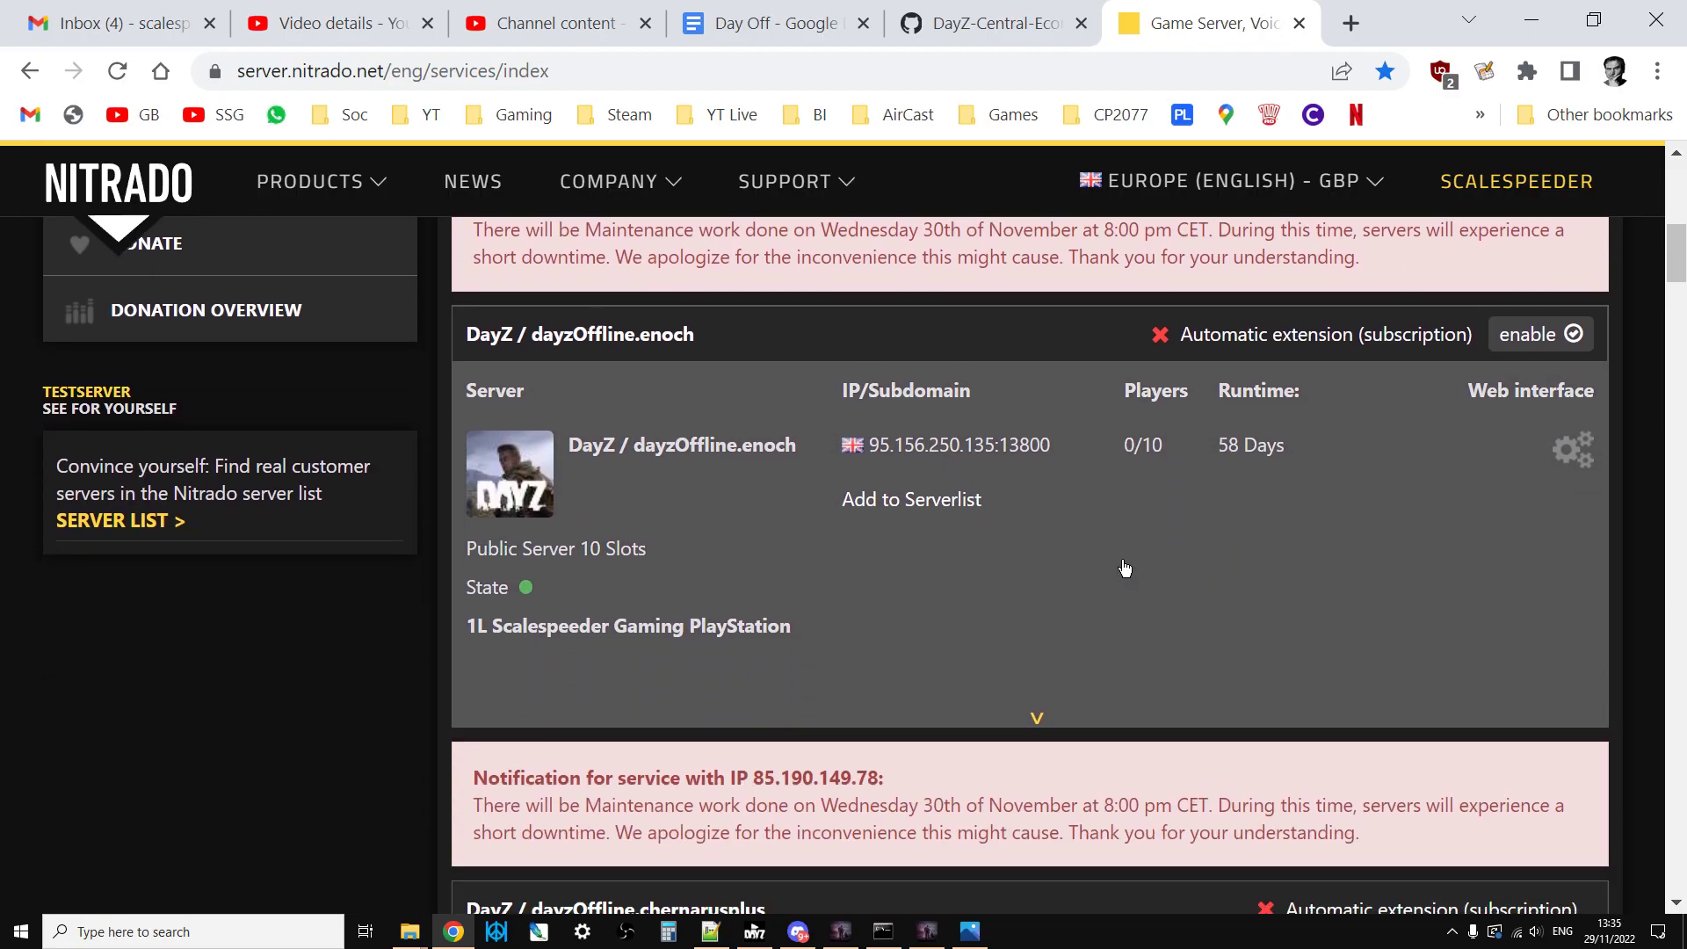
scroll(1124, 568, "up", 1)
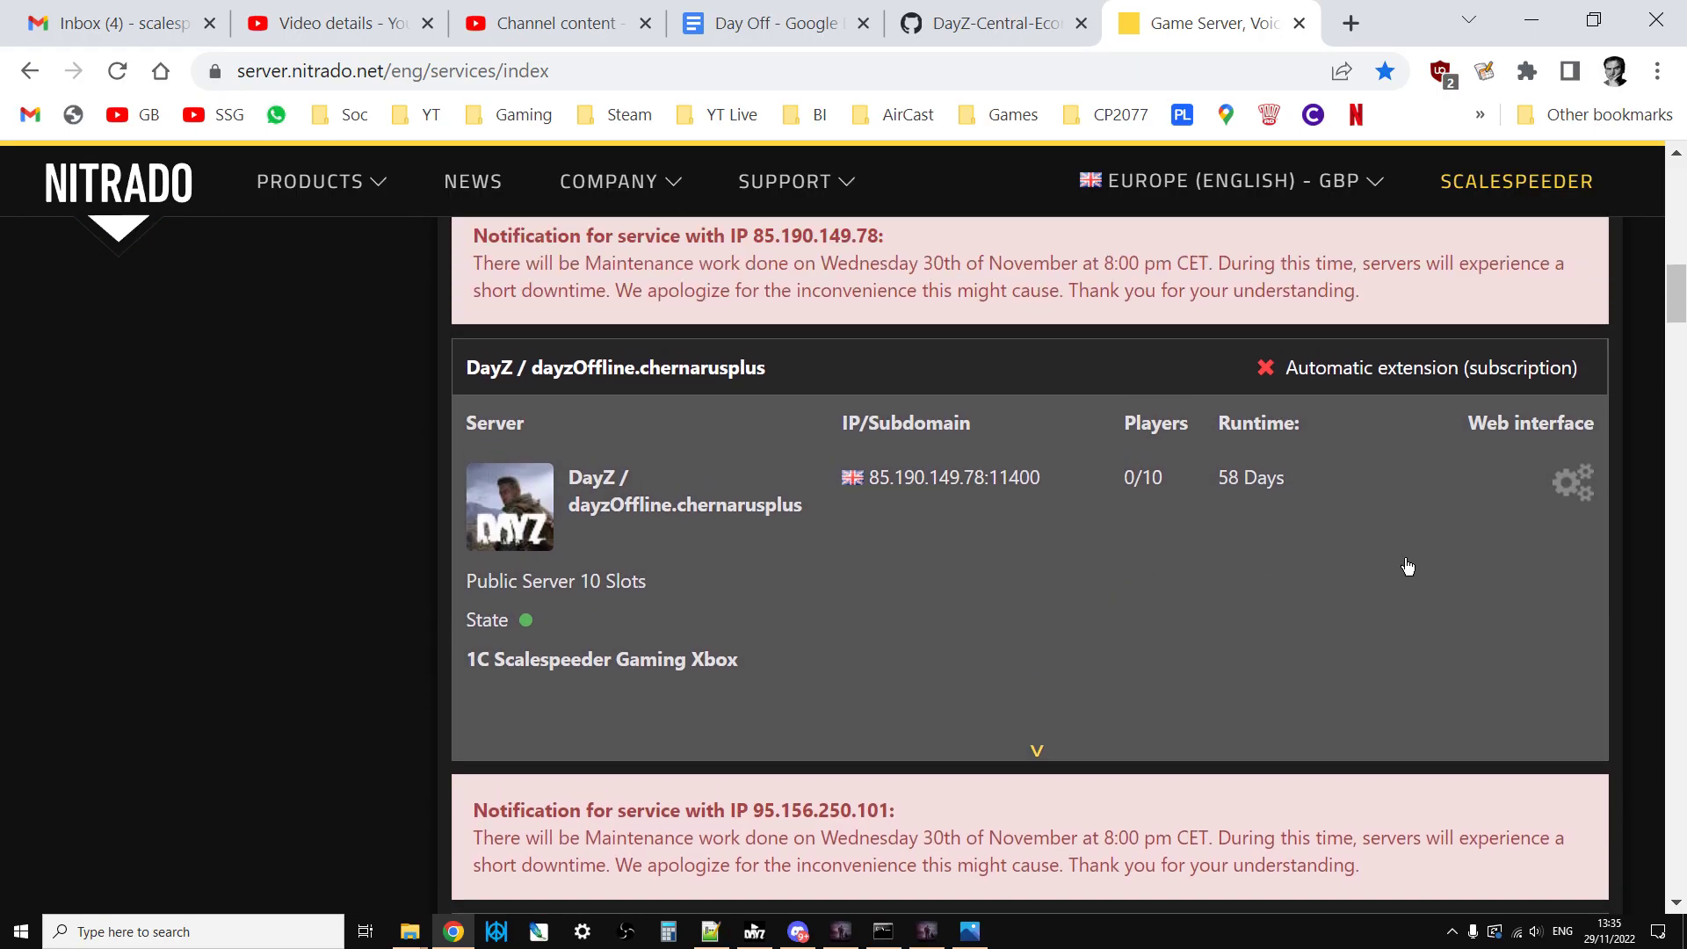
left_click(1573, 484)
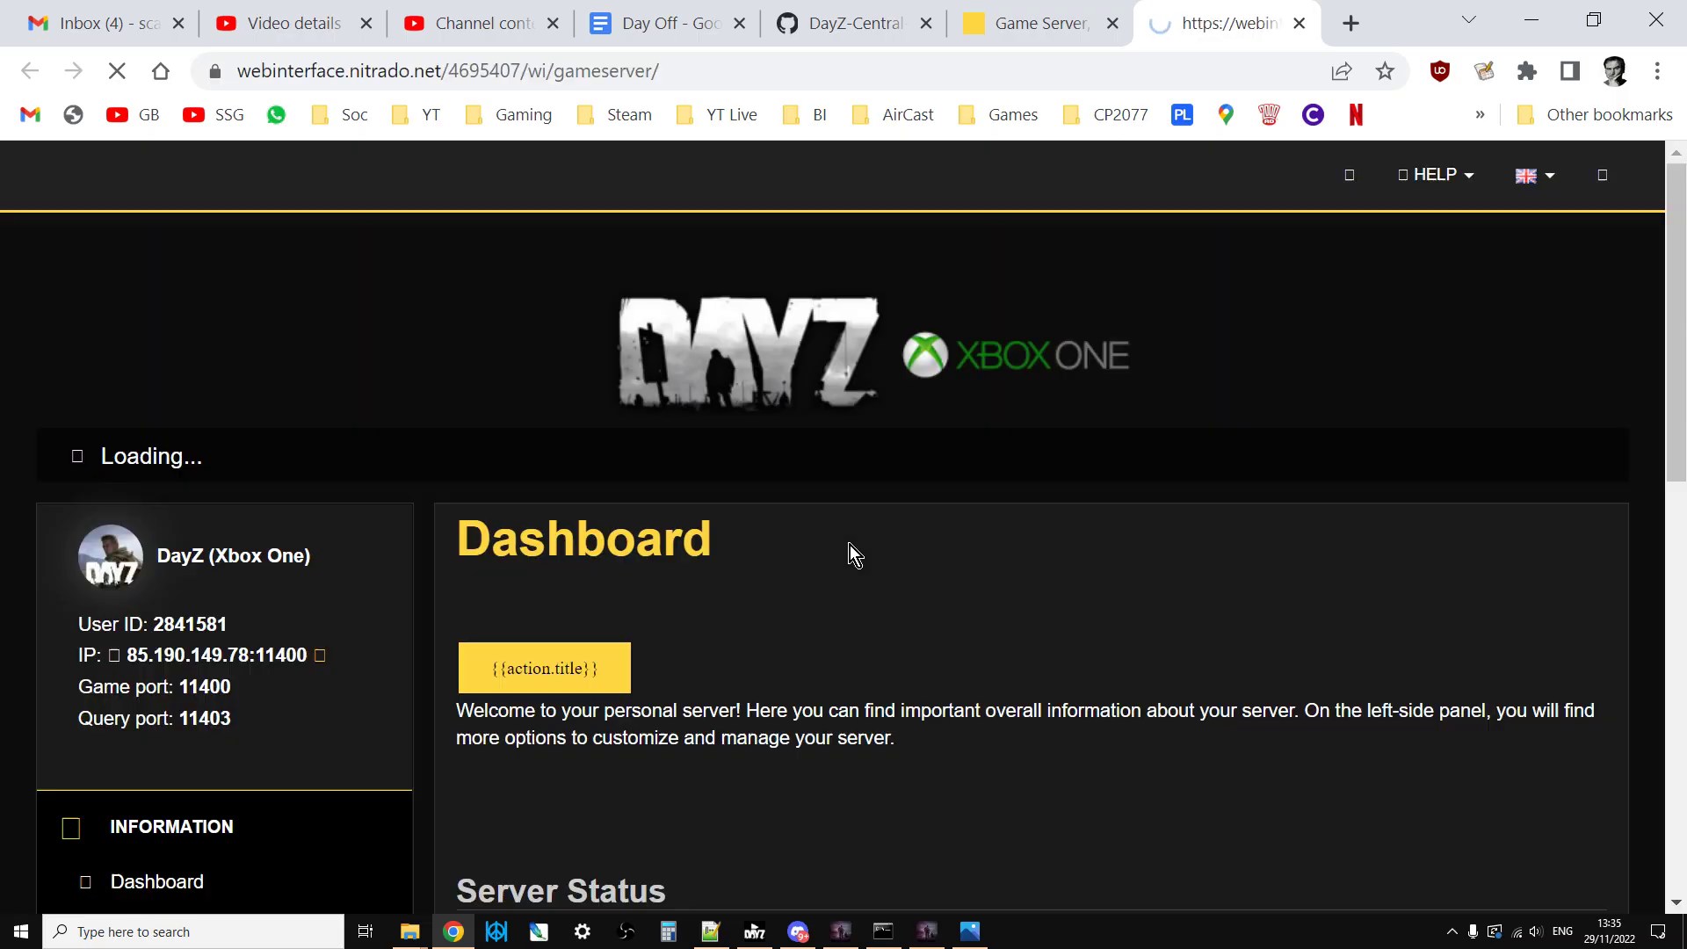
Browse the server's files to the db folder inside dayzxb_missions/dayzOffline.chernarusplus
scroll(851, 553, "down", 4)
scroll(851, 545, "down", 5)
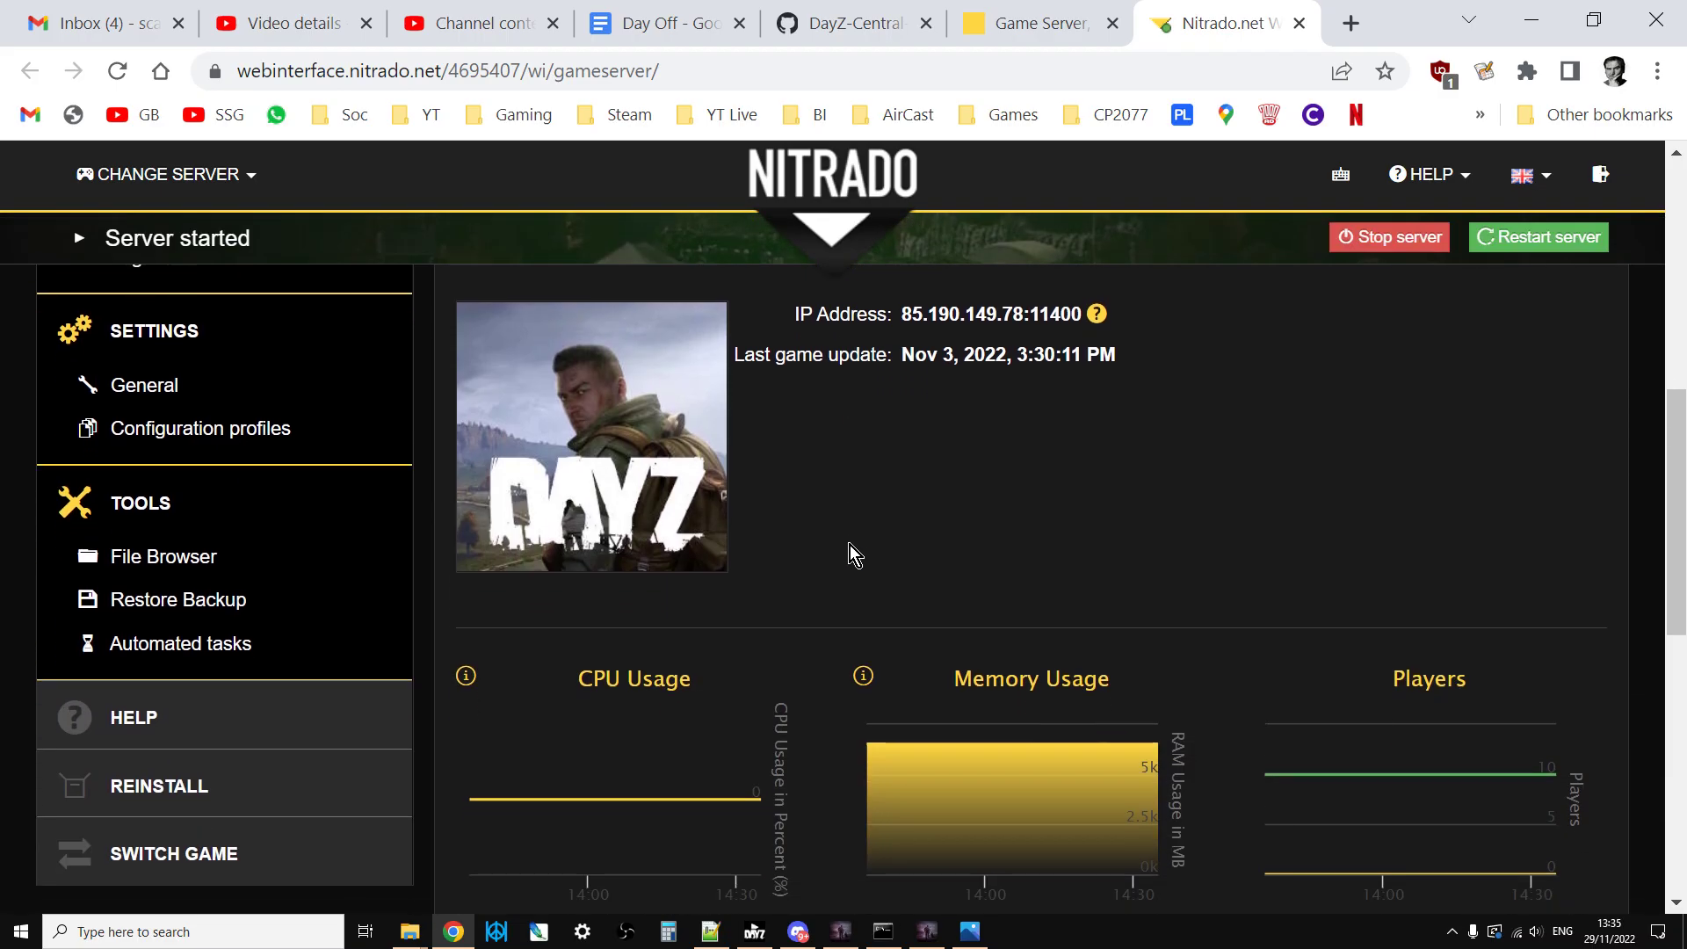
left_click(173, 455)
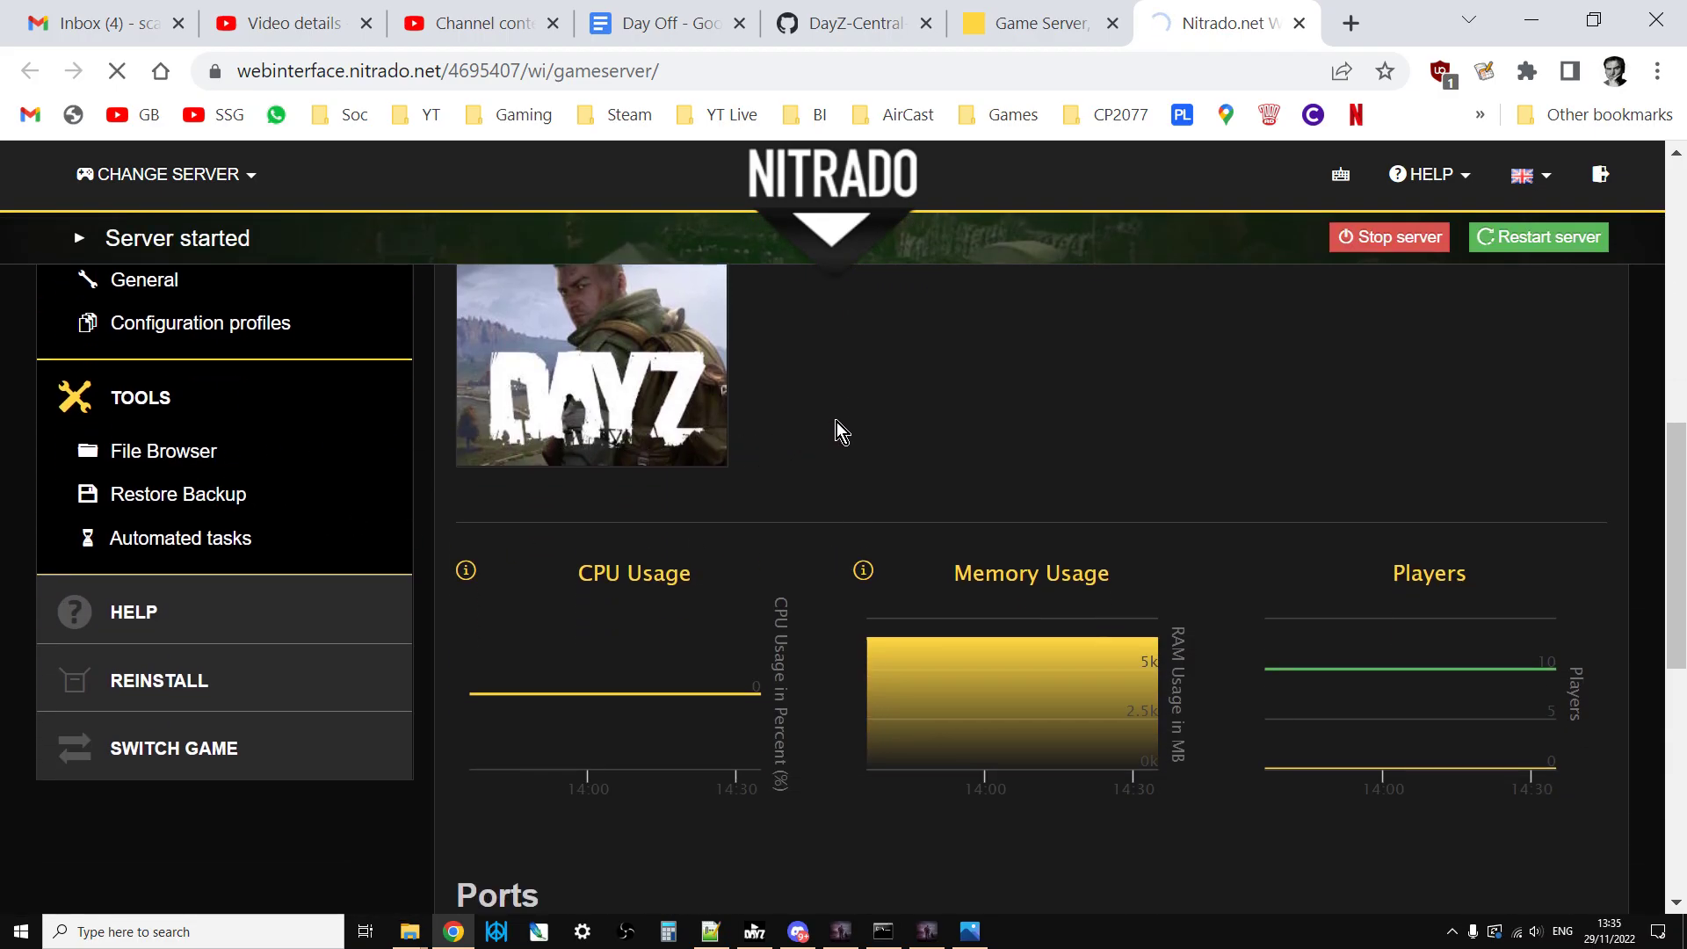
scroll(836, 422, "down", 4)
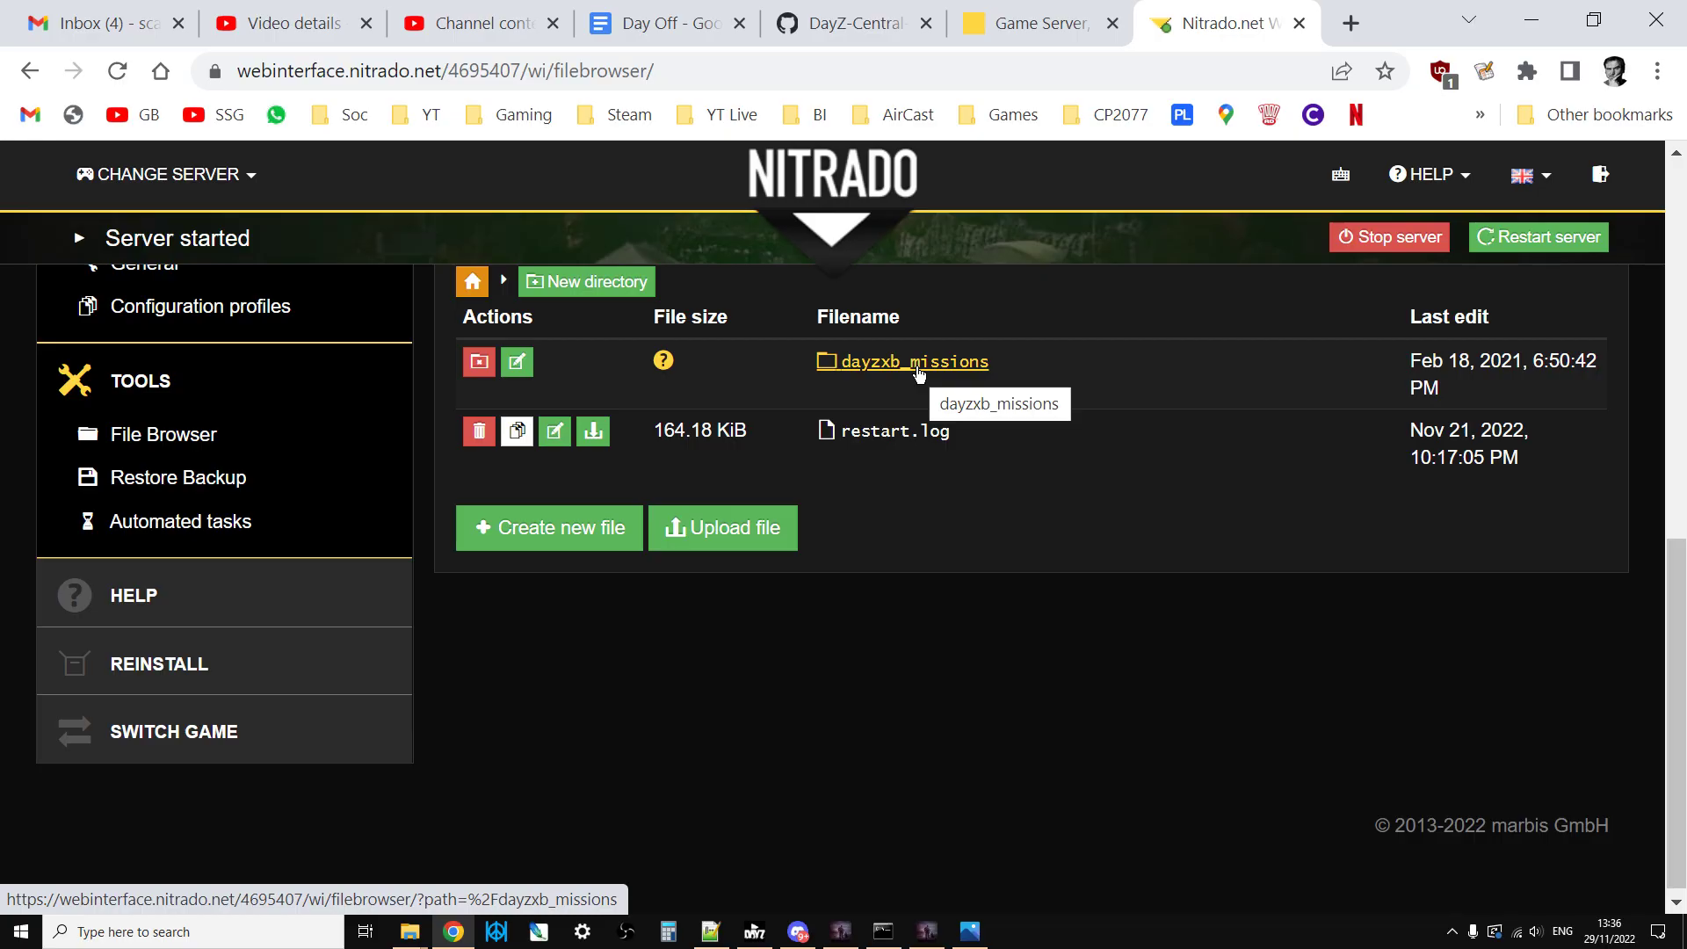
left_click(918, 373)
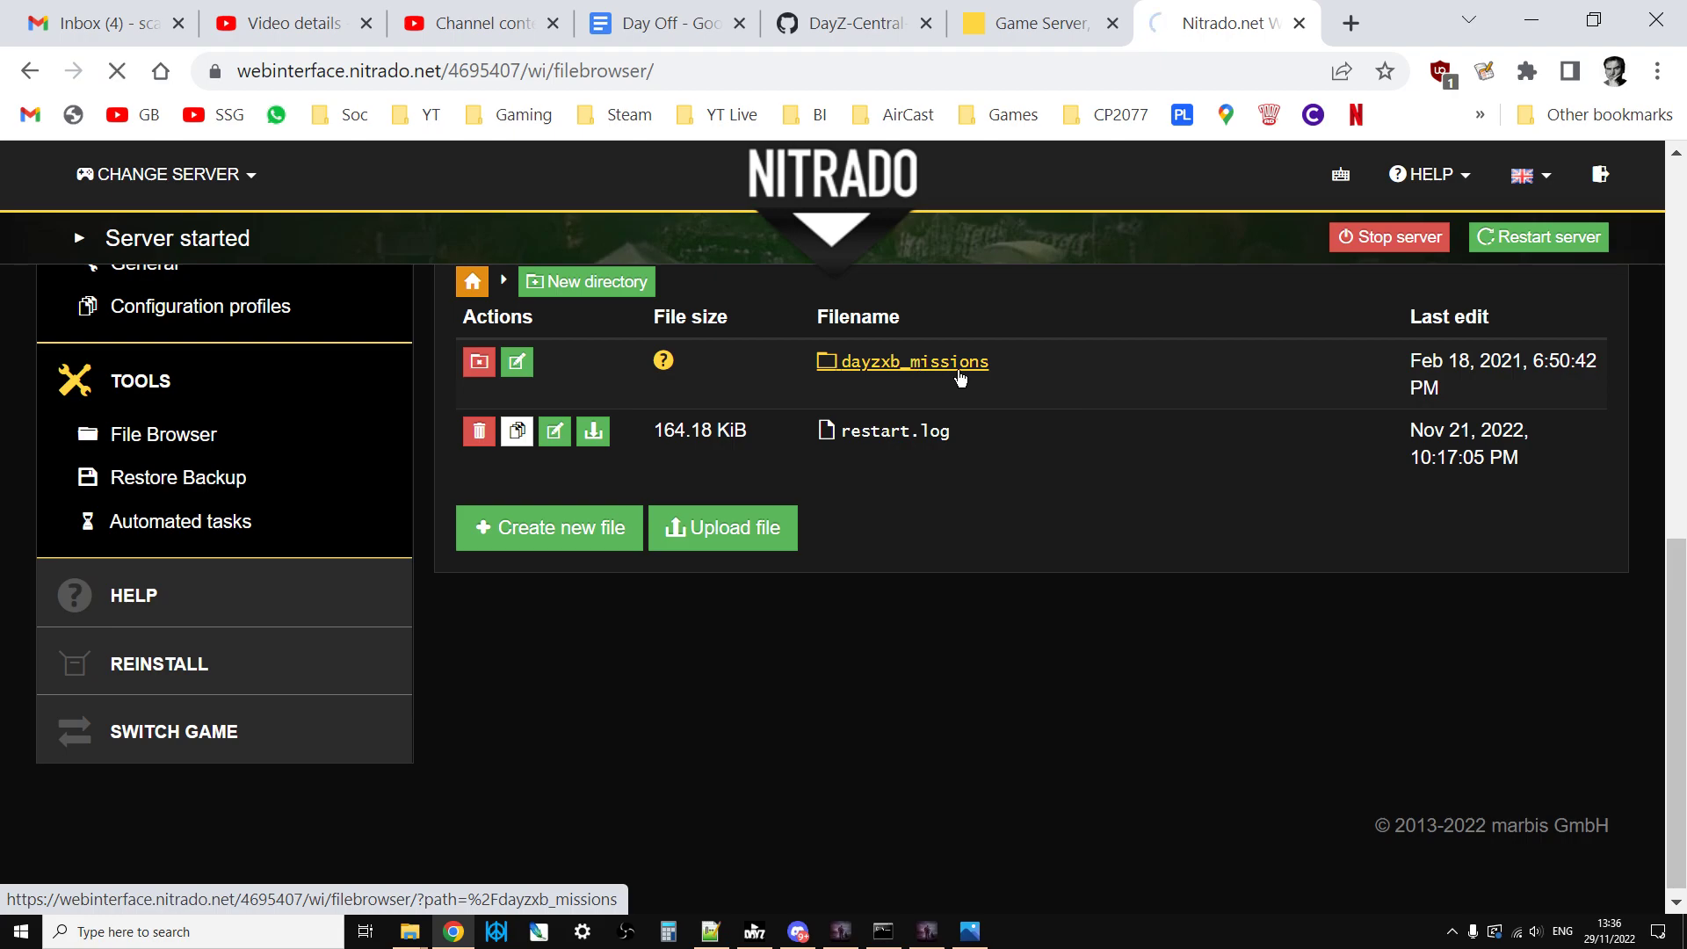
scroll(1014, 414, "down", 3)
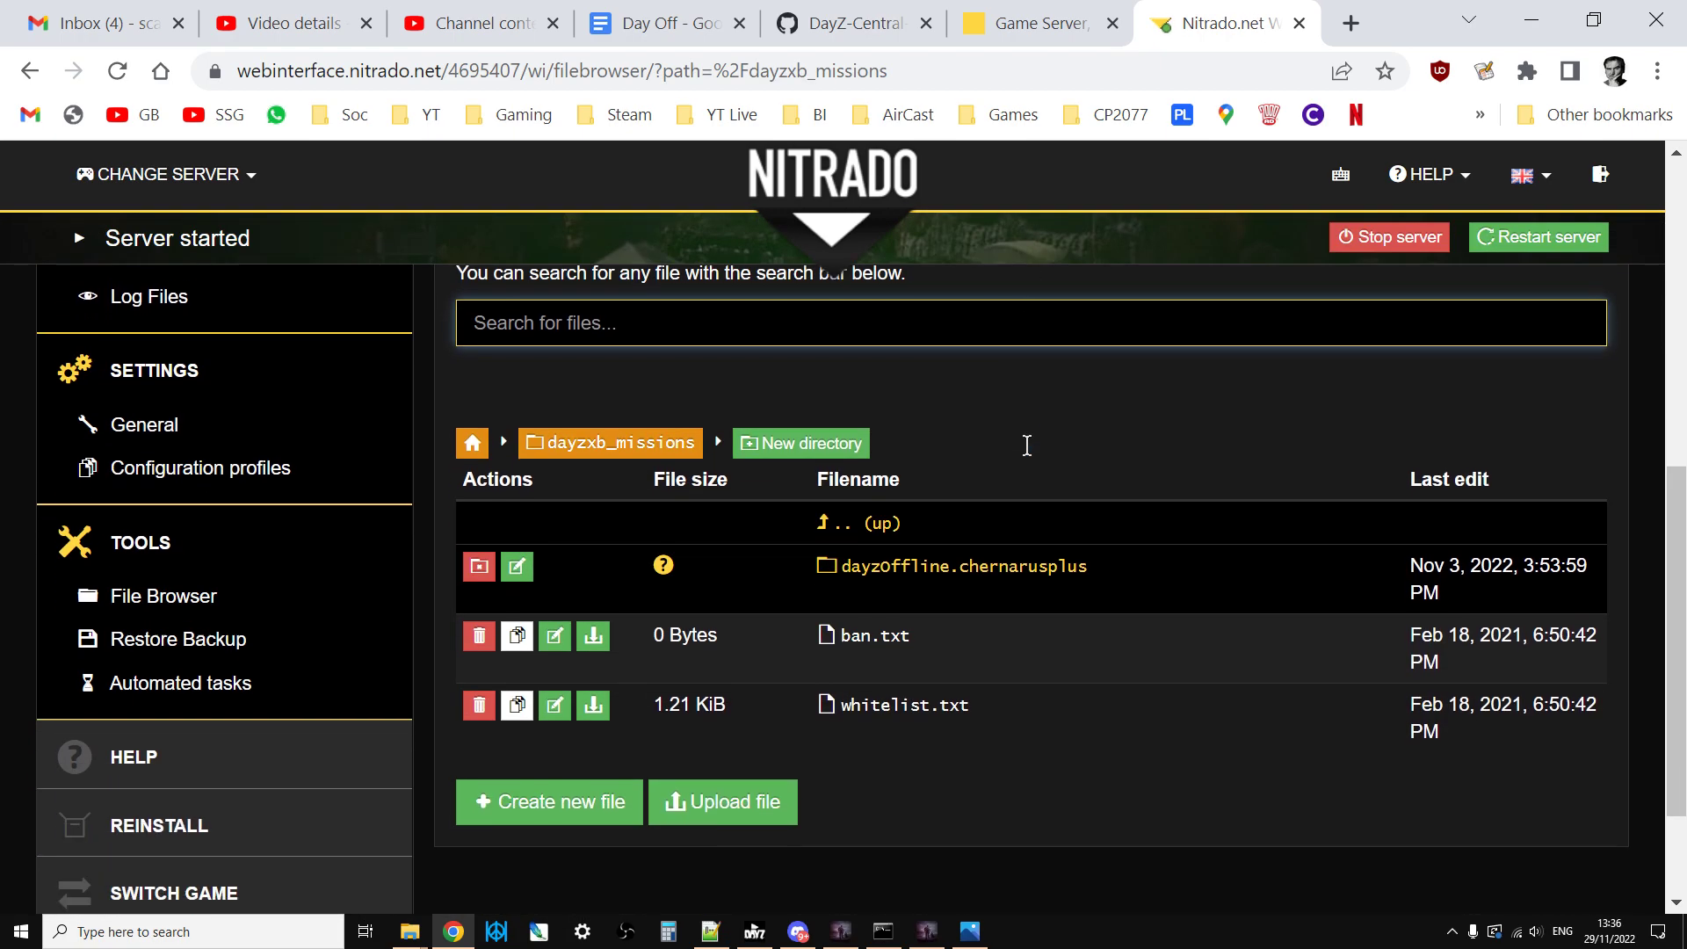
scroll(1060, 498, "down", 2)
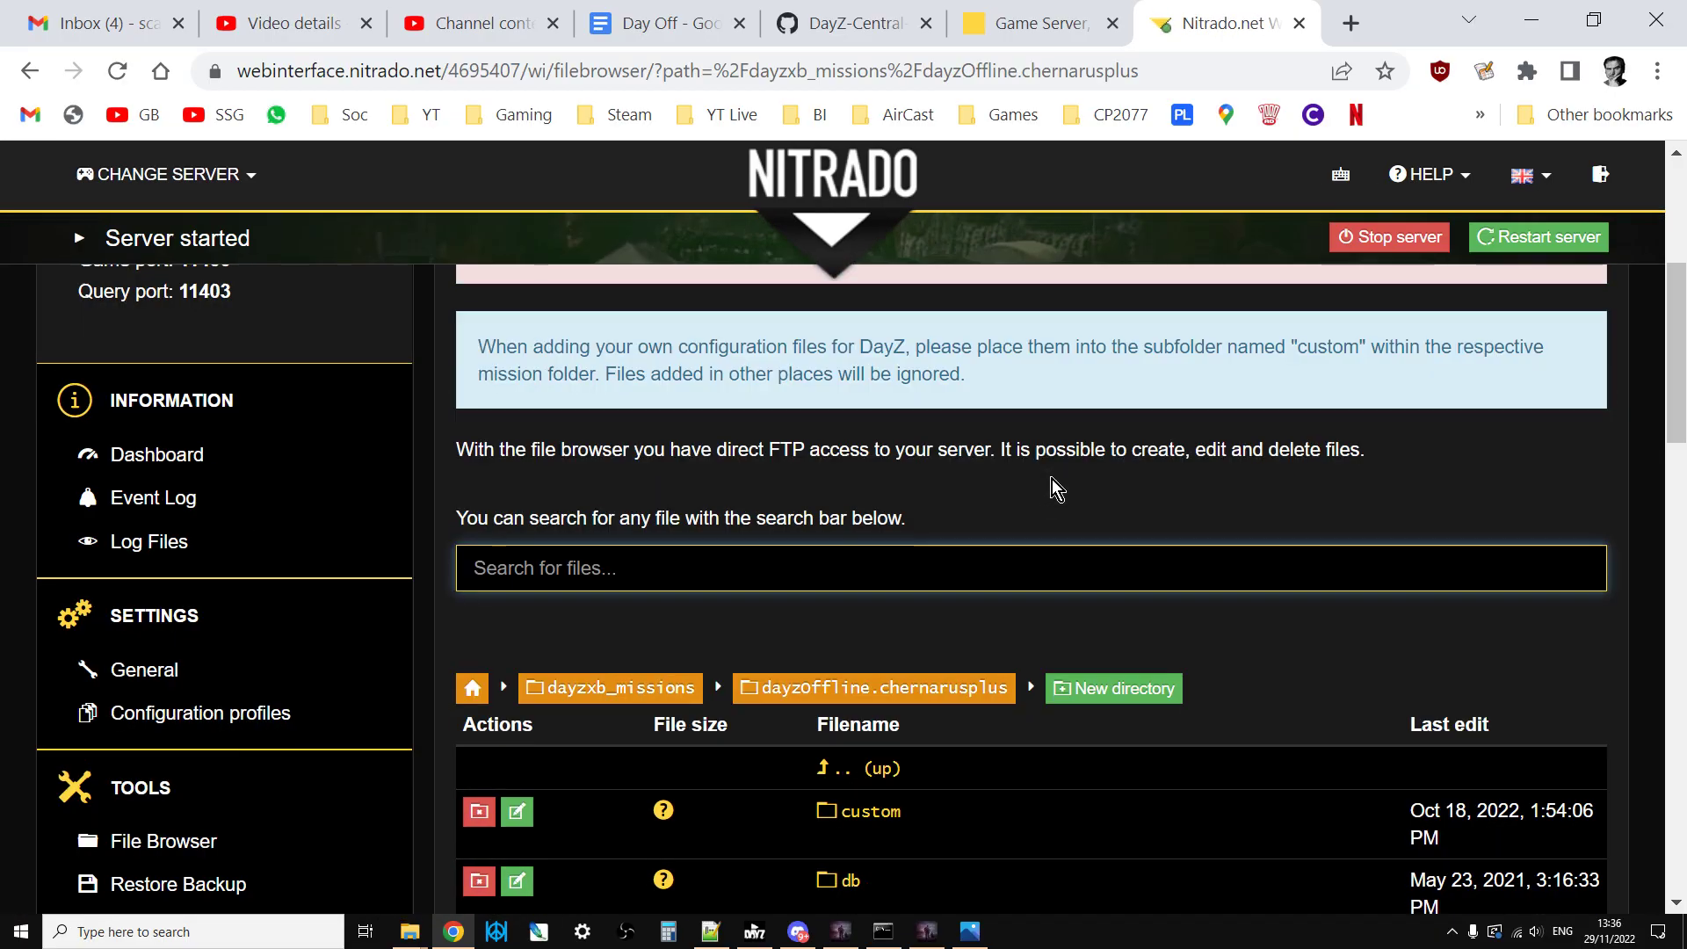
scroll(1051, 478, "down", 5)
left_click(849, 475)
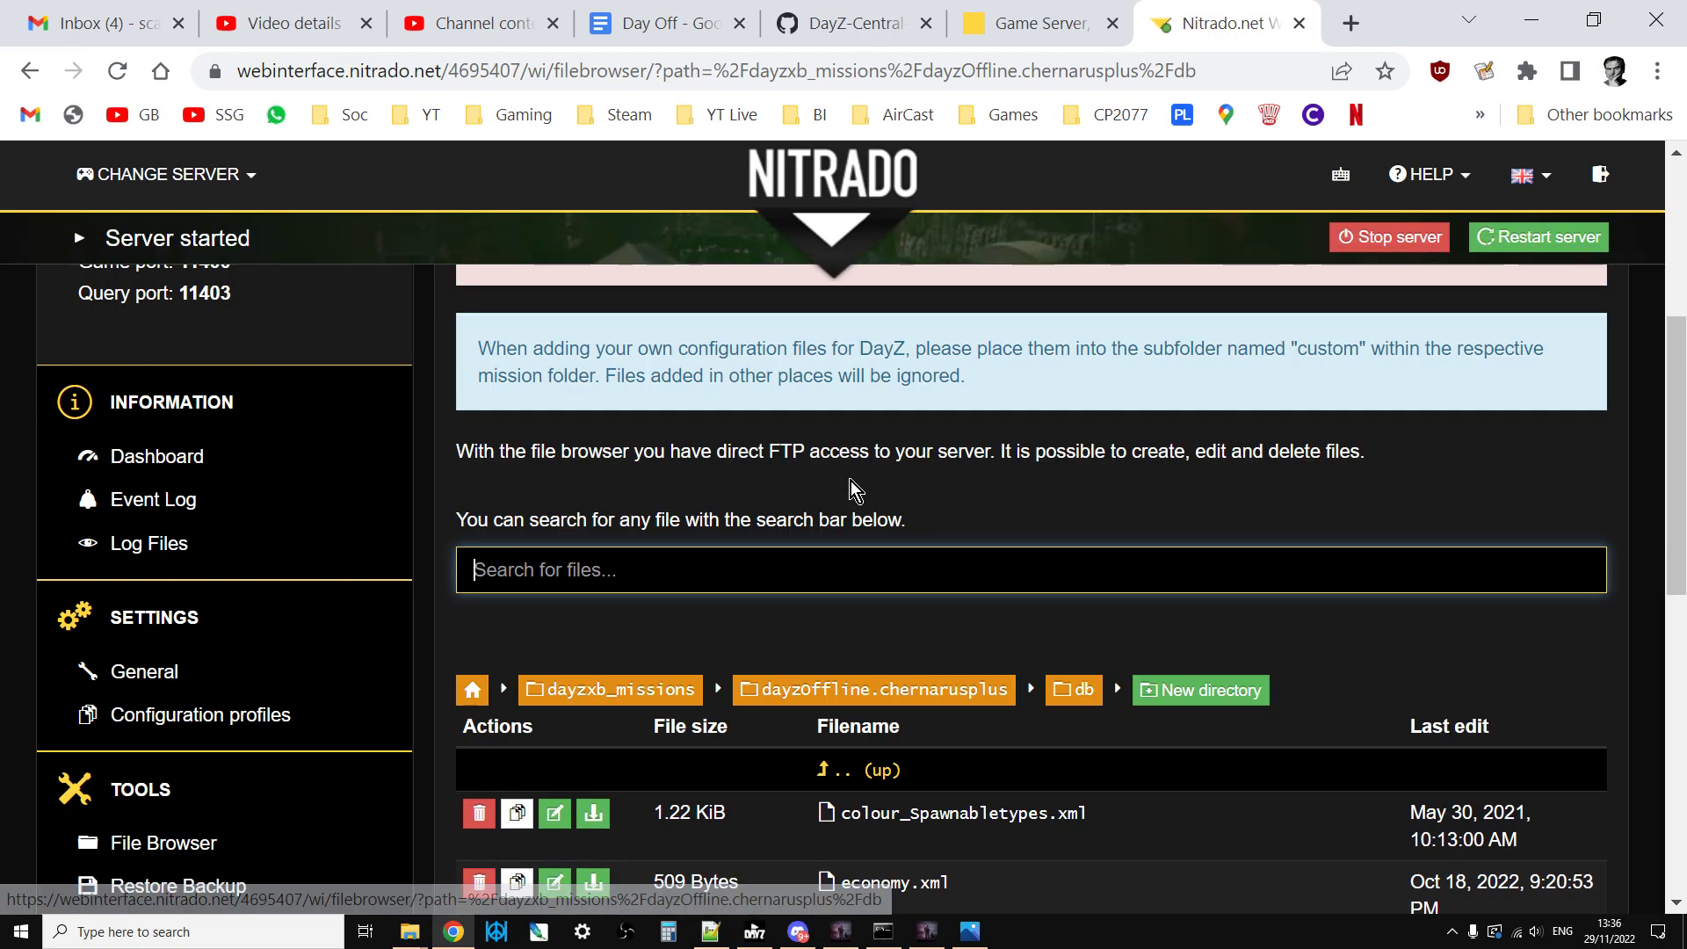
Open events.xml from the db folder in the web file editor
scroll(850, 482, "down", 4)
scroll(850, 481, "down", 3)
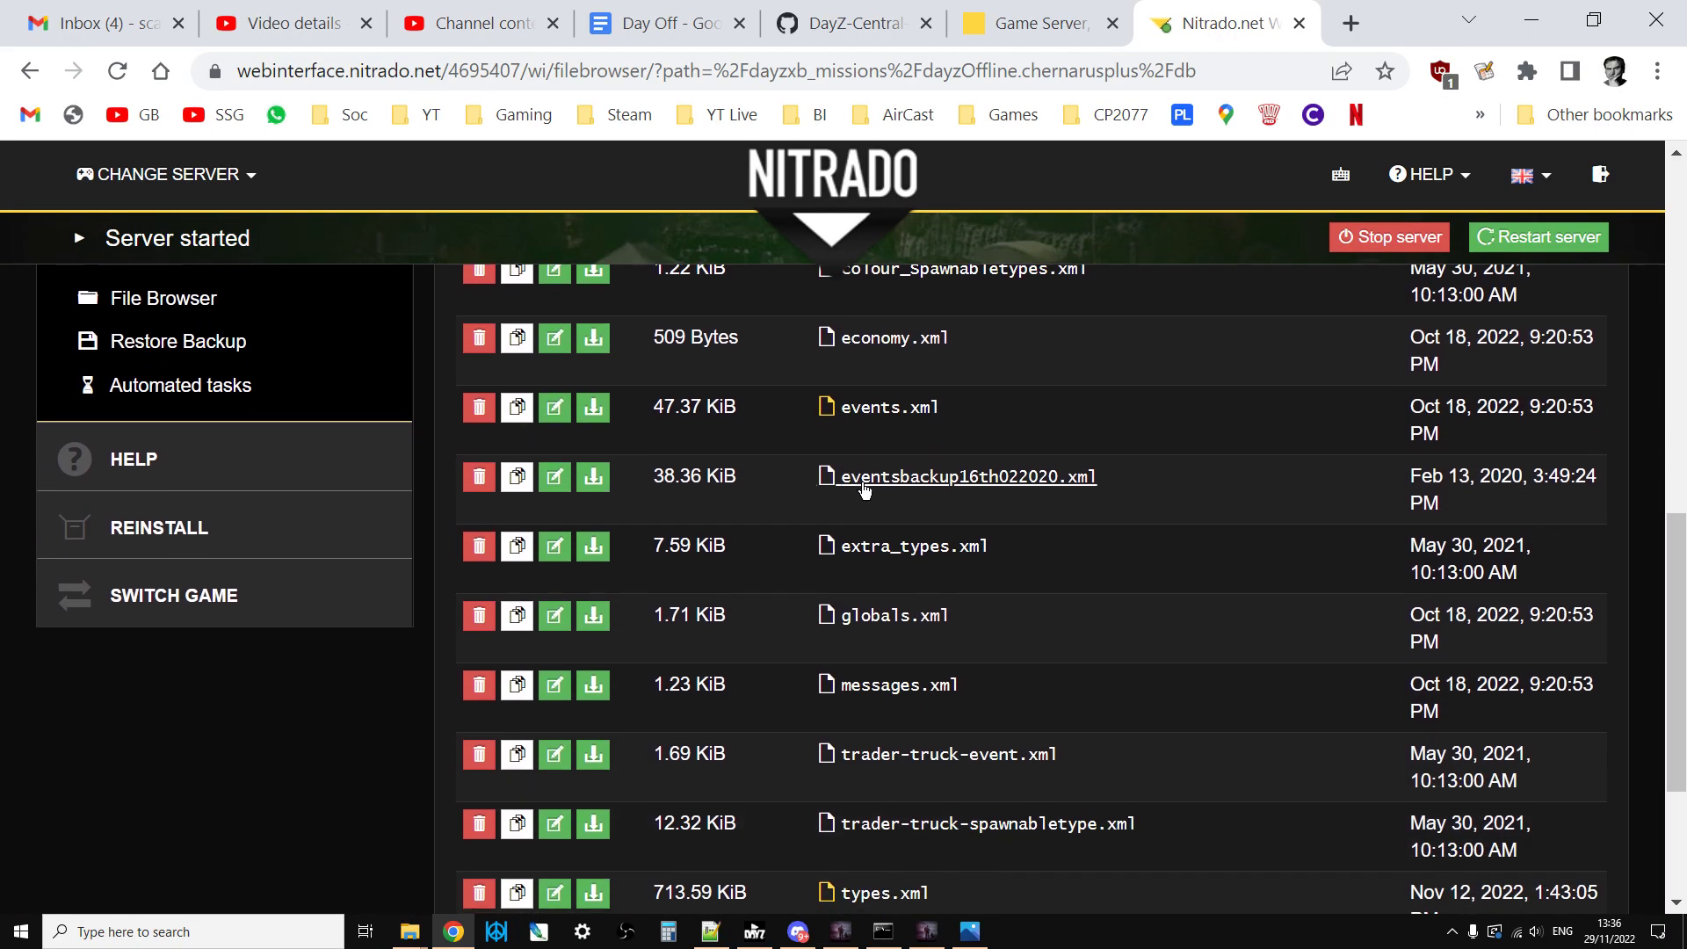
left_click(883, 425)
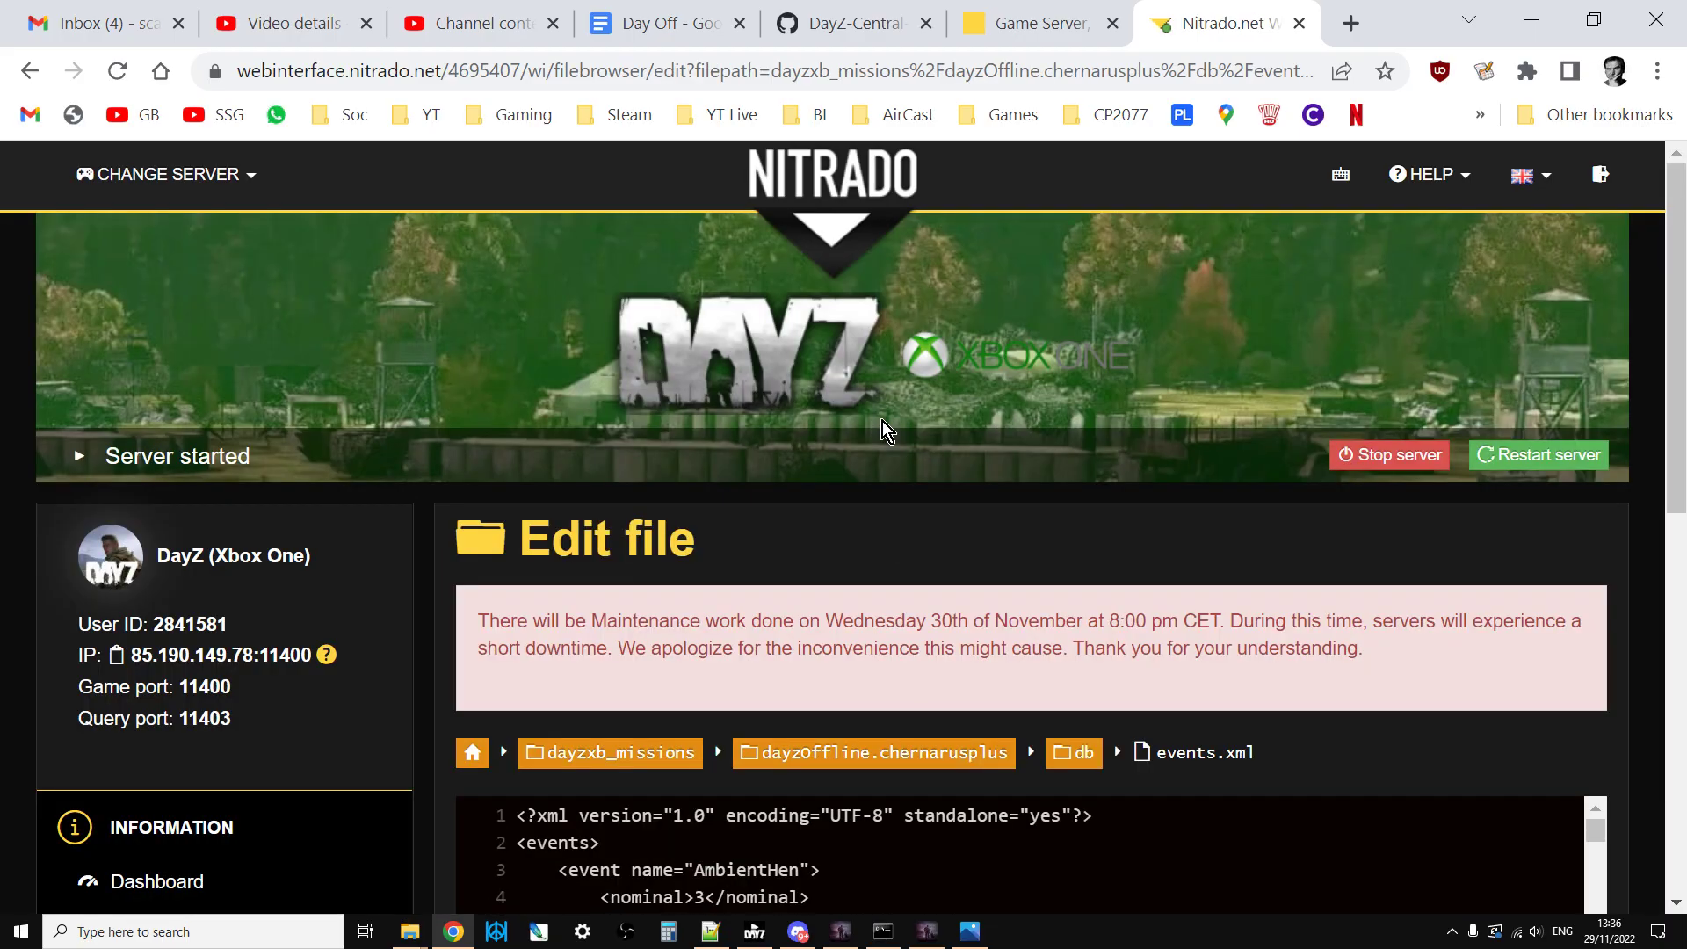
left_click_drag(1678, 285, 1684, 499)
left_click(805, 429)
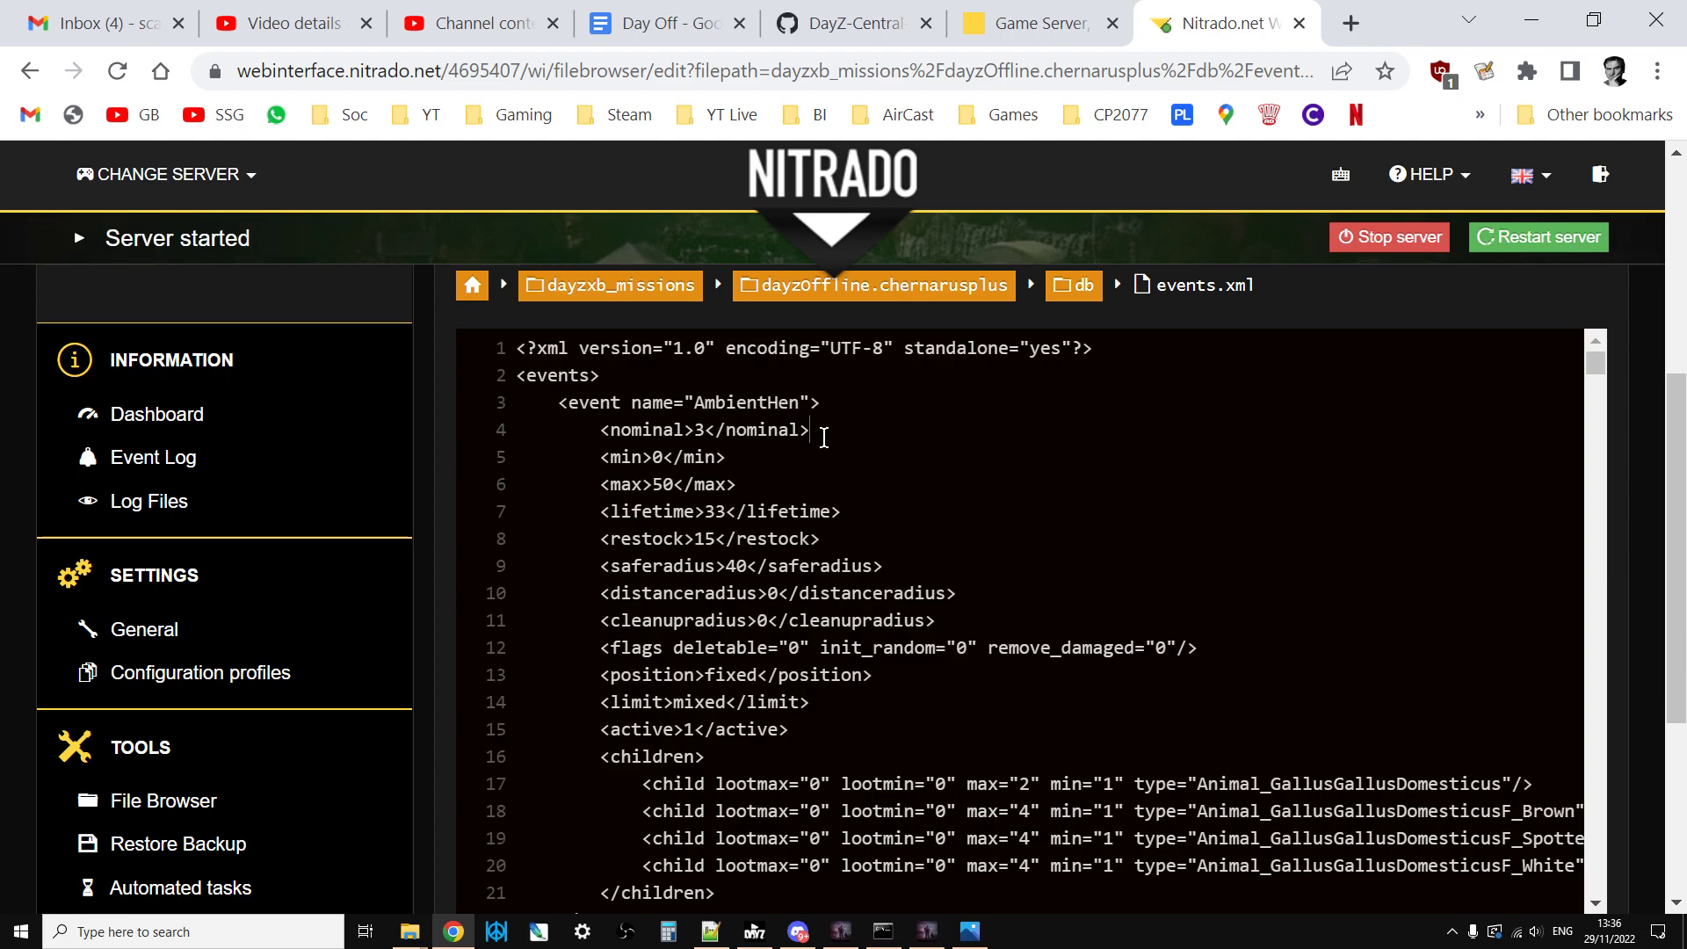
Find the StaticChristmasTree event by searching for "tree" and set its active value to 1
key("ctrl+f")
key("BackSpace")
type("tree")
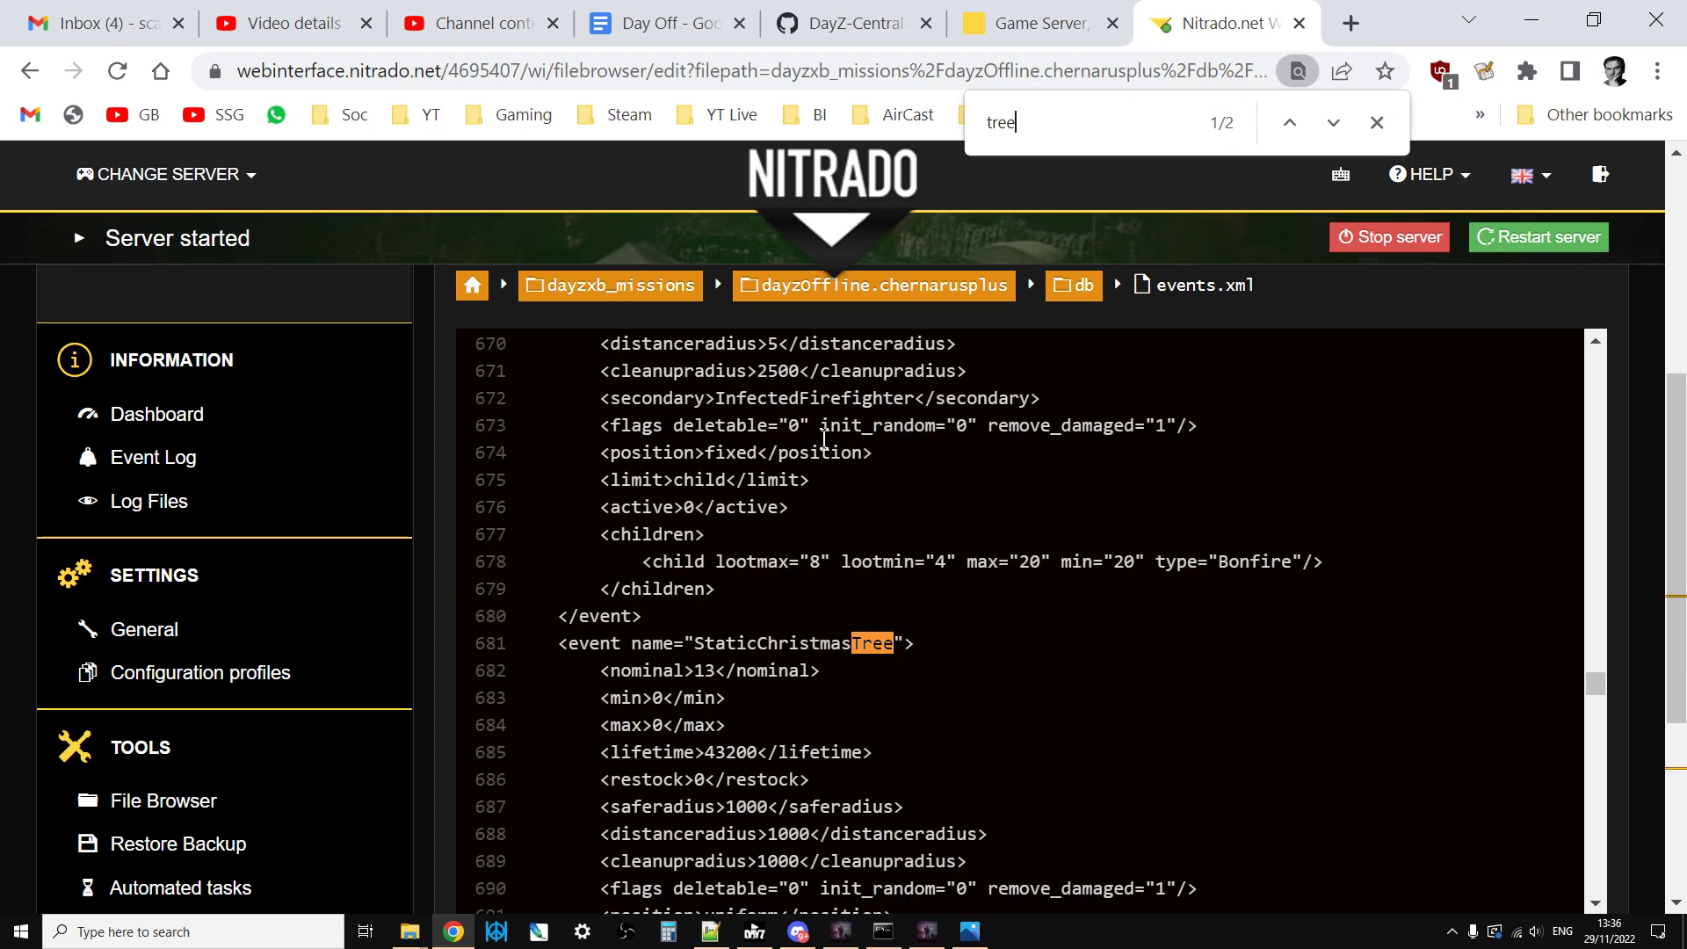
scroll(936, 742, "down", 3)
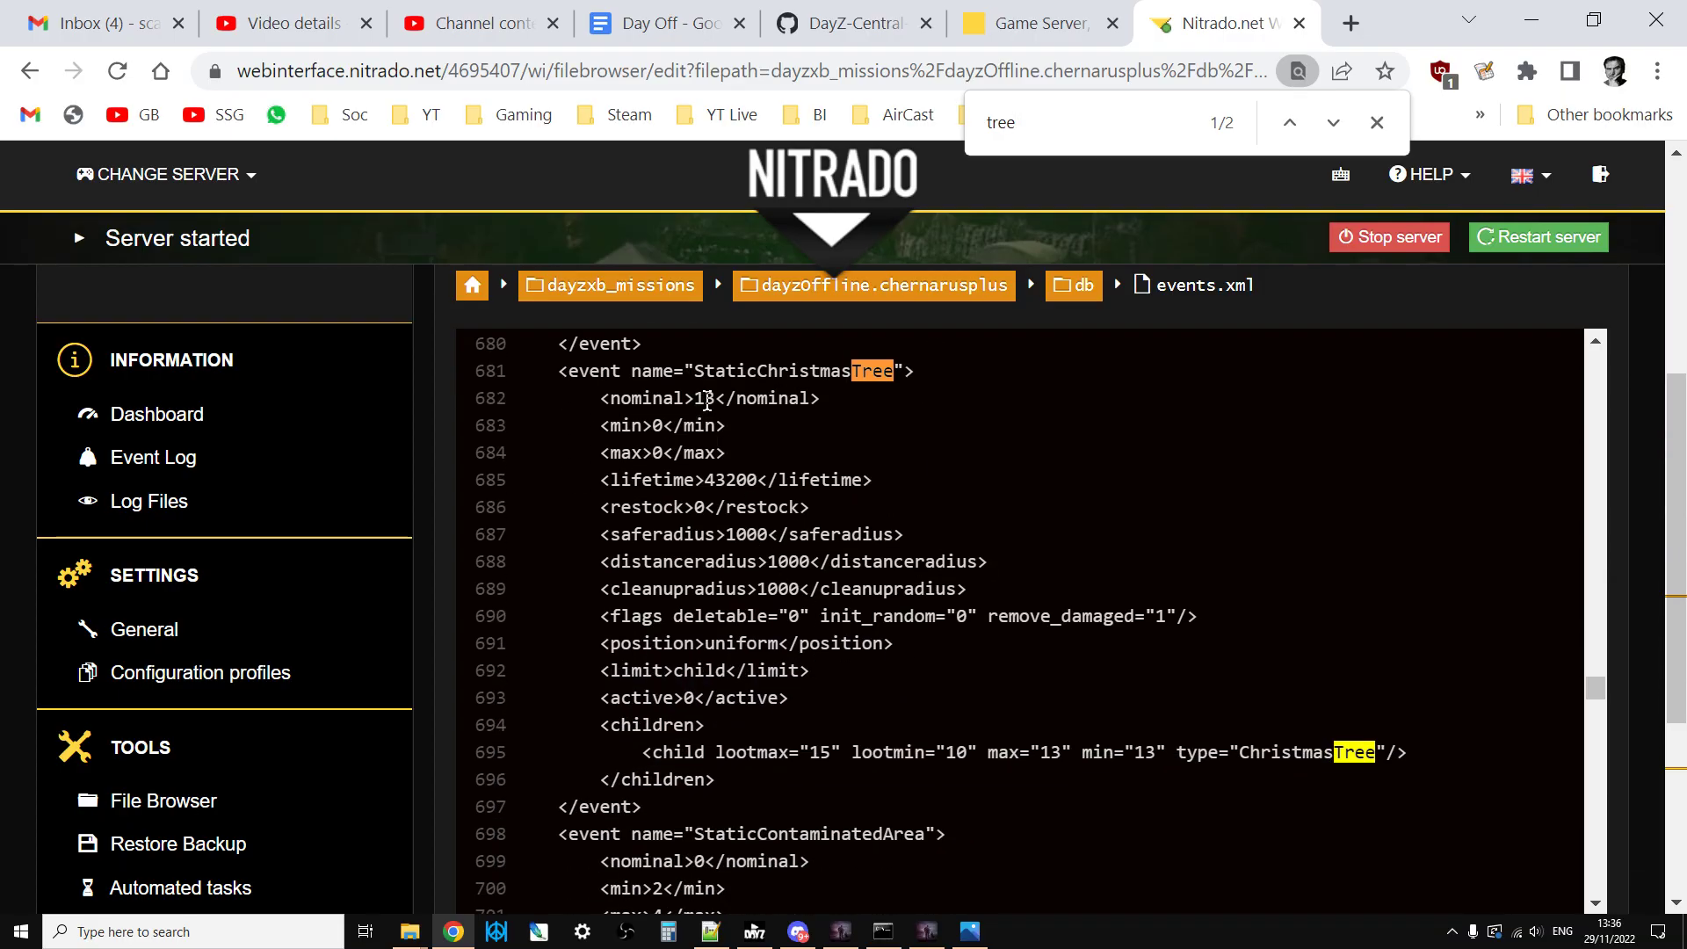
left_click(694, 694)
key("BackSpace")
type("1")
Find the StaticSantaCrash event by searching for "sleigh" and set its active value to 1
left_click(1067, 557)
key("ctrl+f")
type("sleigh")
right_click(1068, 557)
left_click(1010, 585)
scroll(859, 641, "up", 3)
scroll(735, 722, "down", 2)
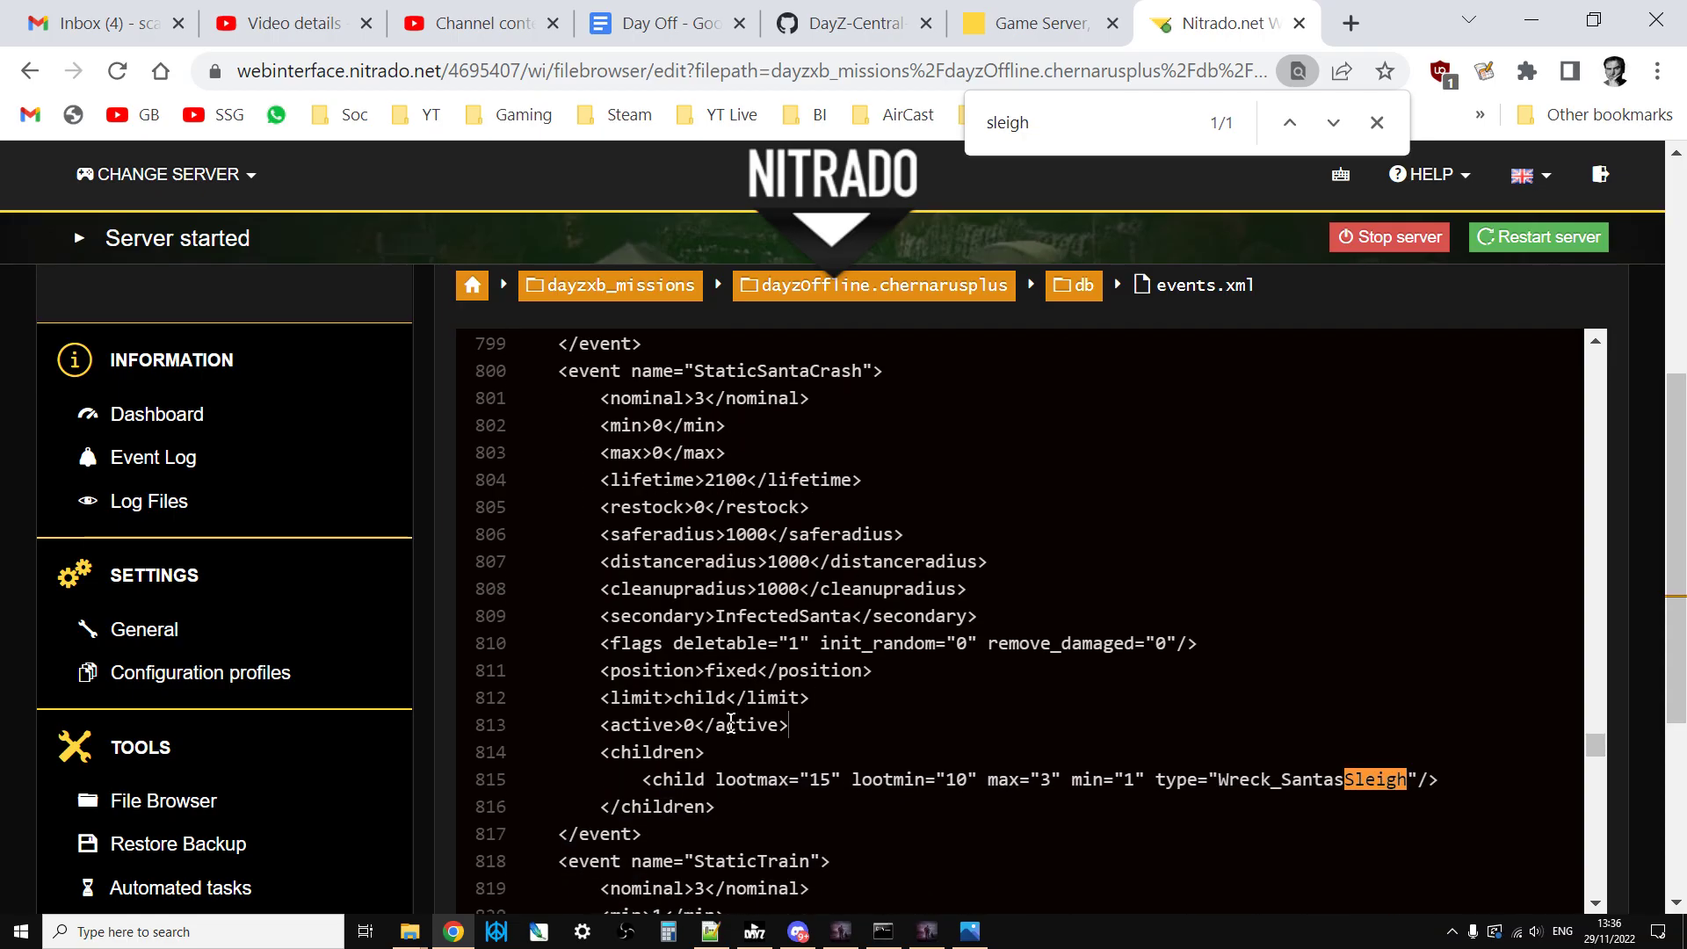
left_click(695, 723)
key("BackSpace")
type("1")
left_click(870, 716)
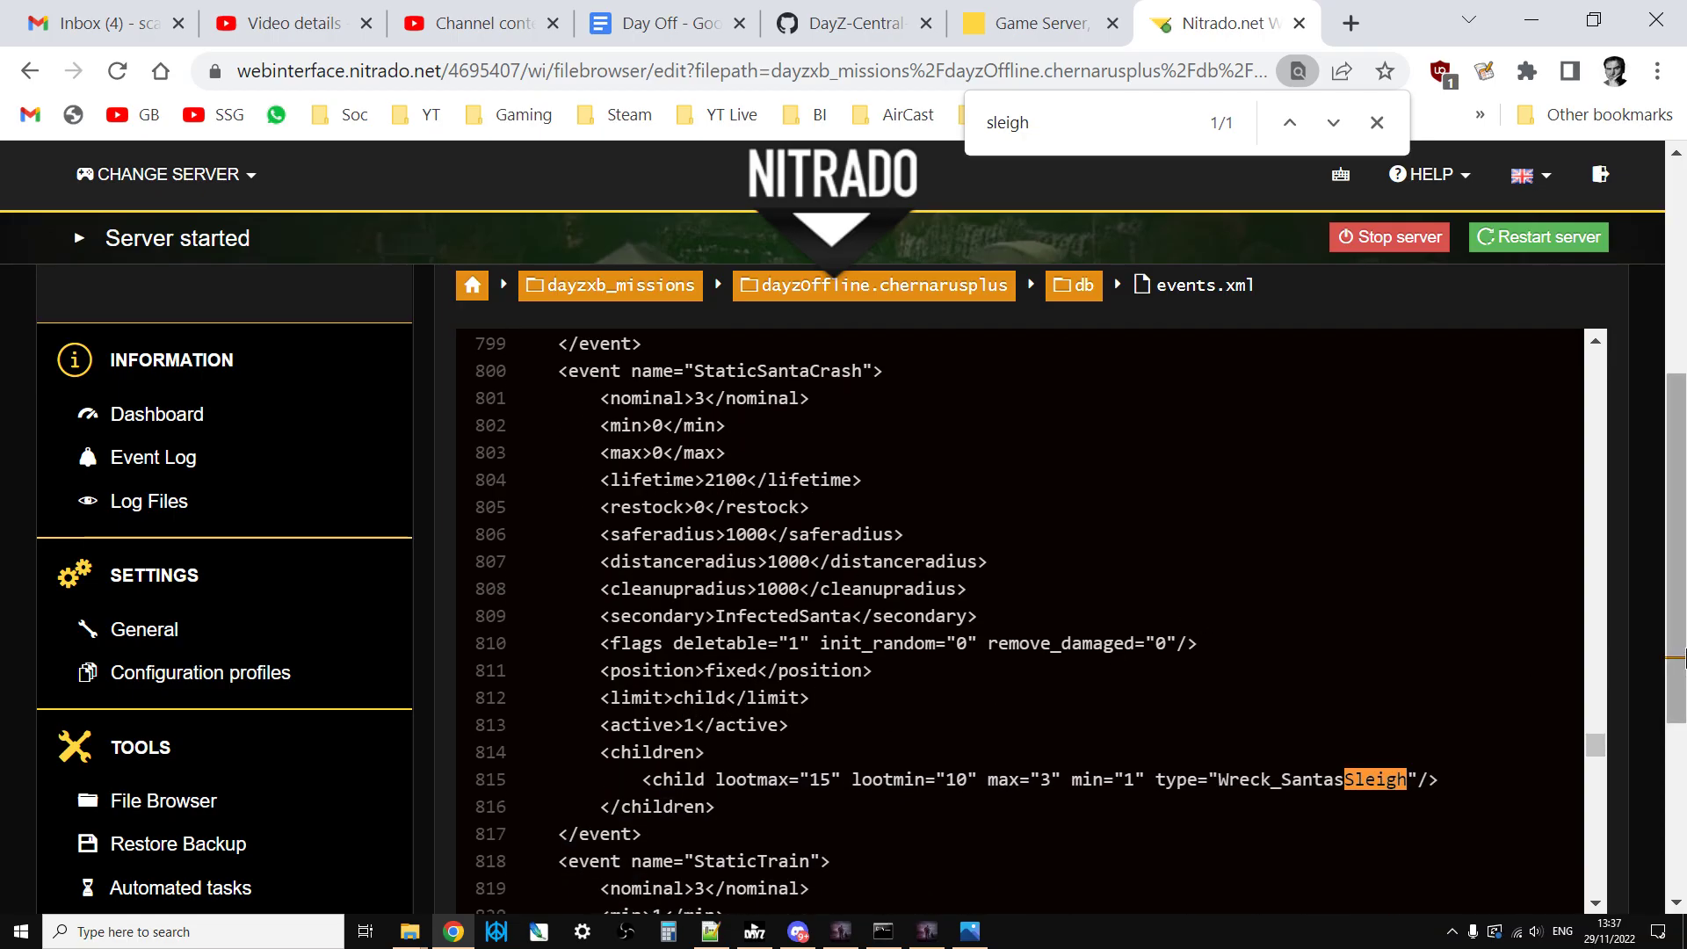
Save the changes to events.xml and return to the dayzOffline.chernarusplus db folder
scroll(1676, 633, "down", 5)
left_click(573, 620)
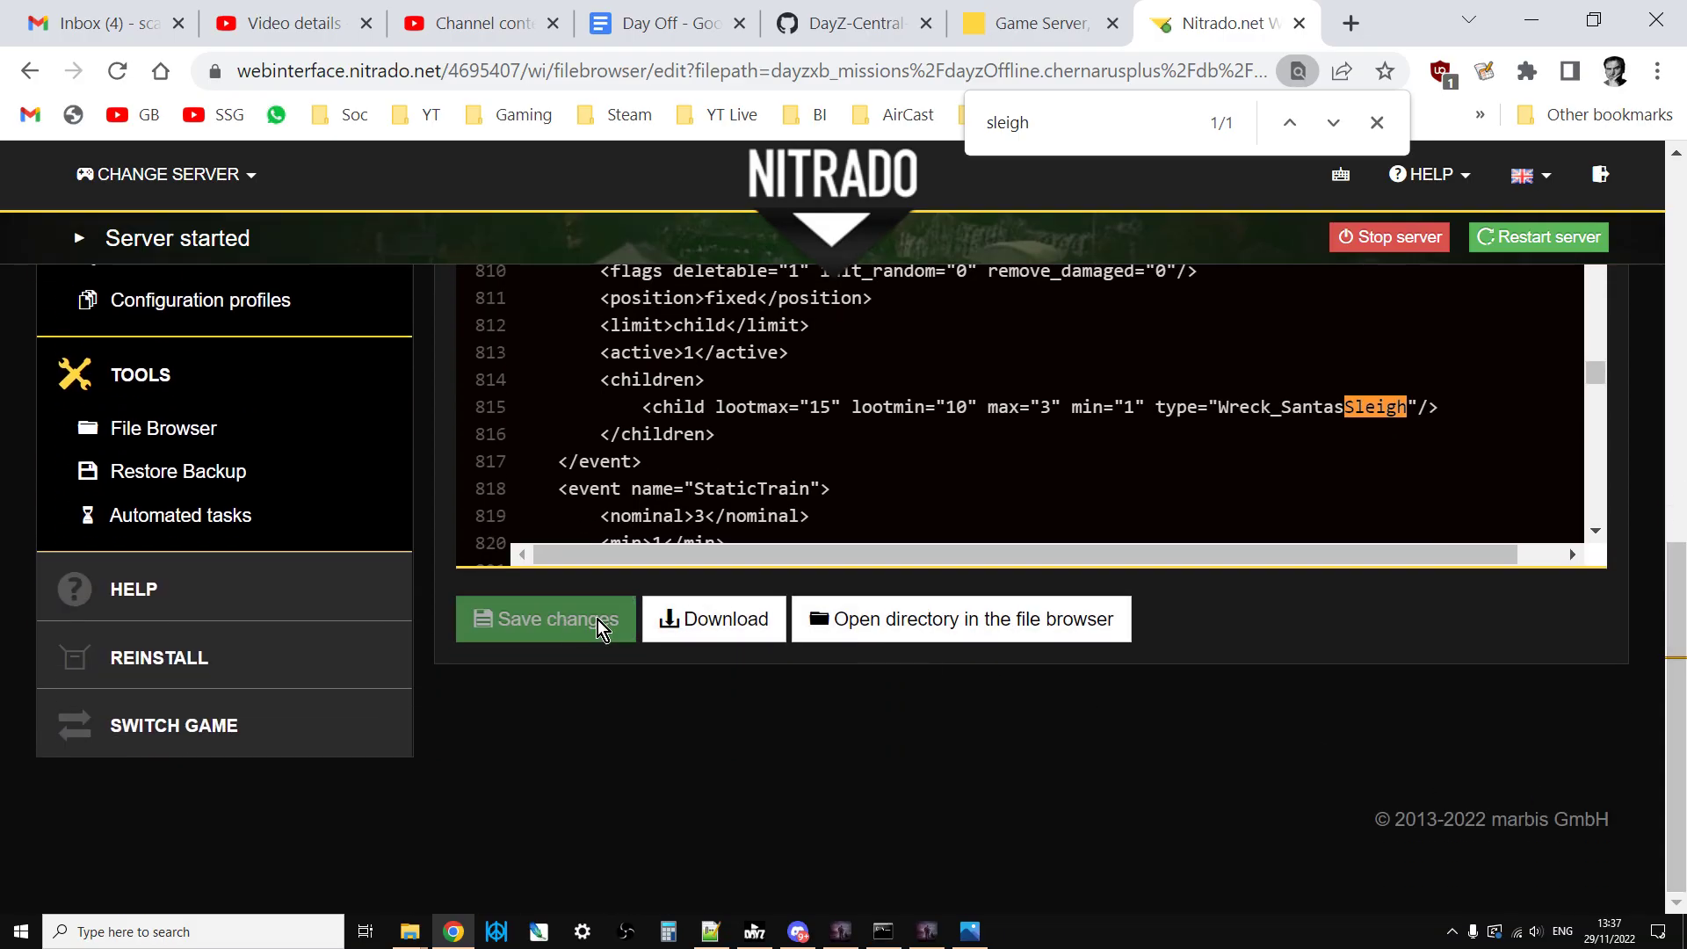
left_click_drag(1678, 698, 1683, 436)
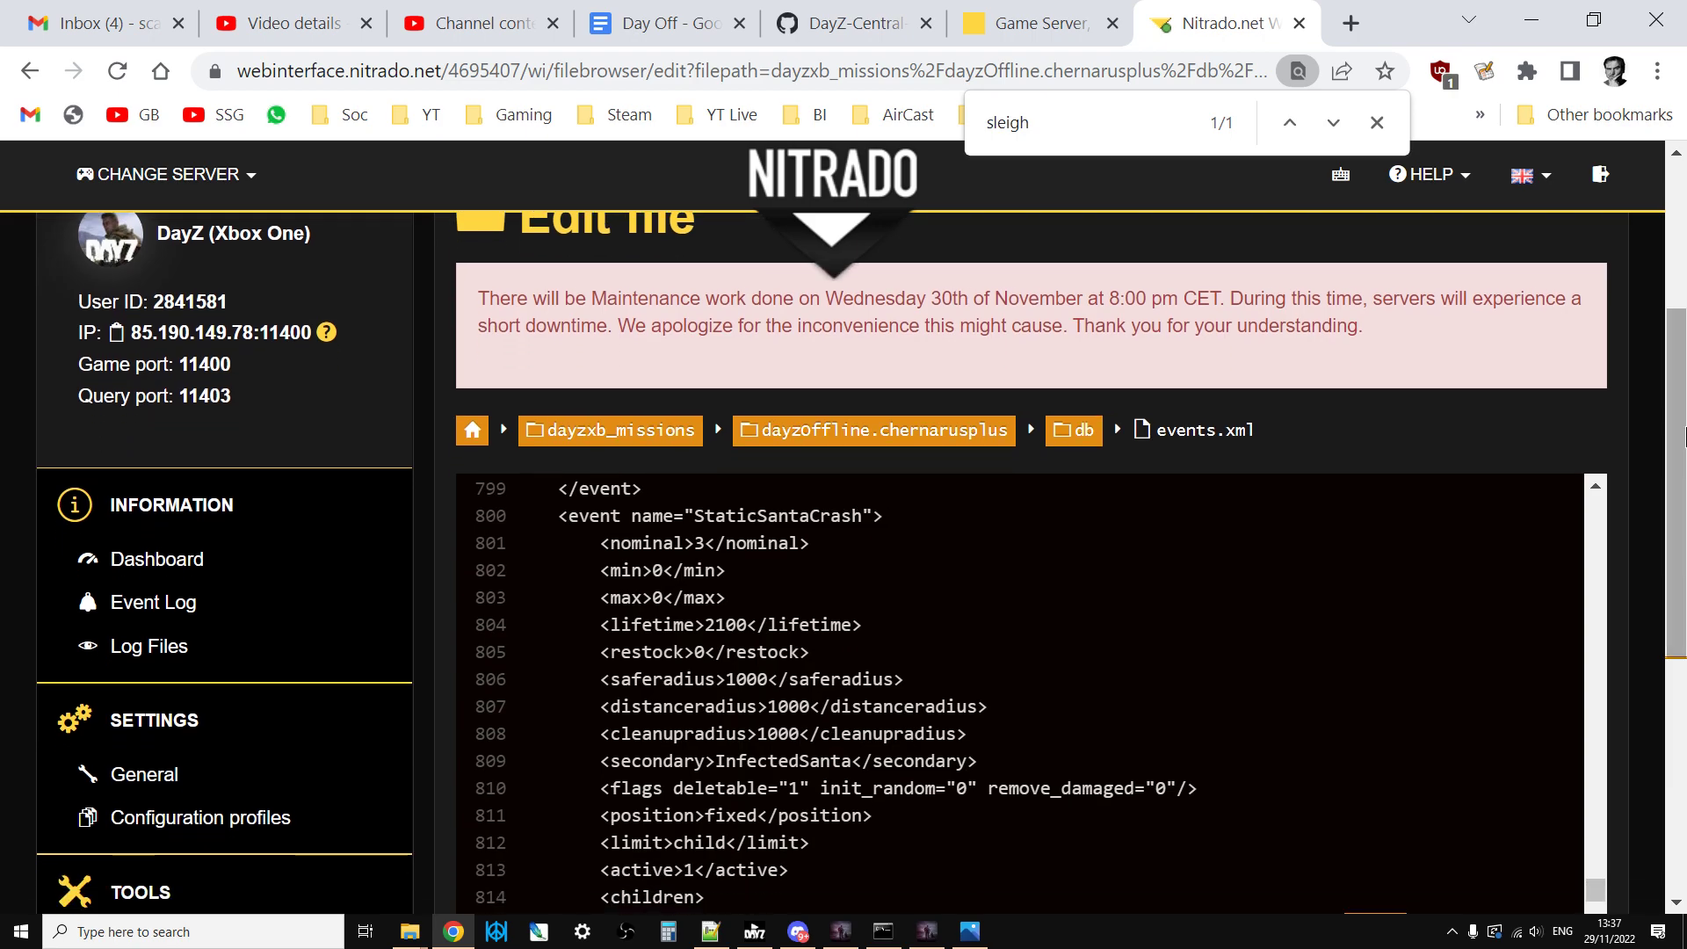
left_click(906, 434)
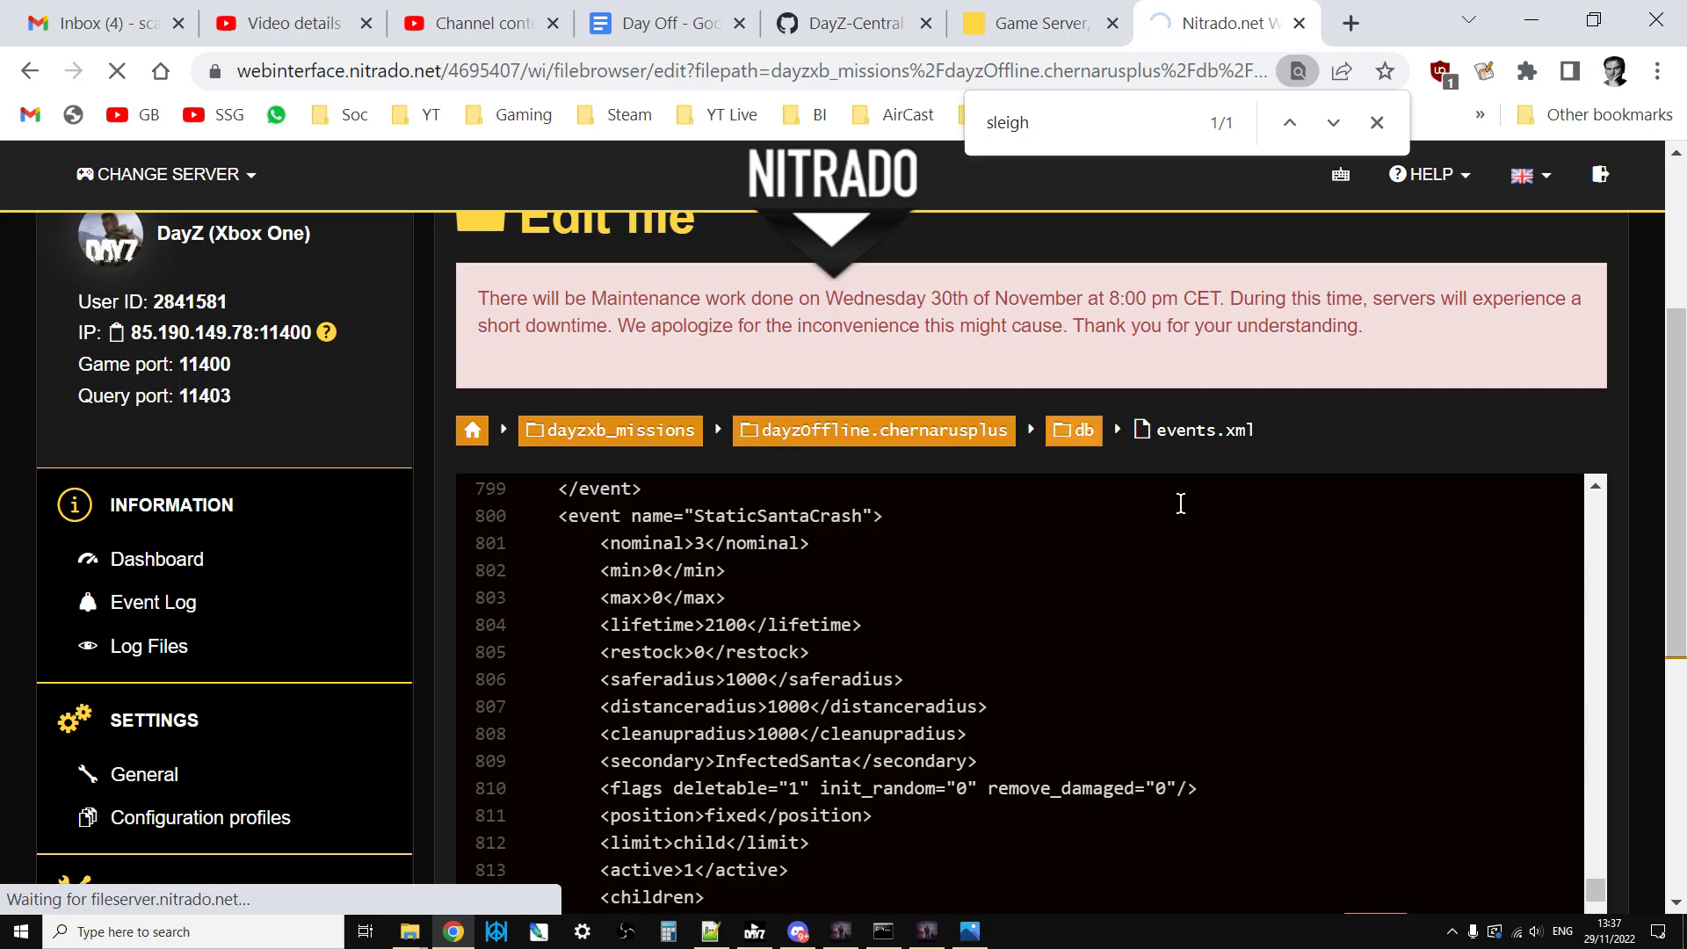
Open types.xml from the db folder in the web file editor
scroll(1184, 507, "down", 6)
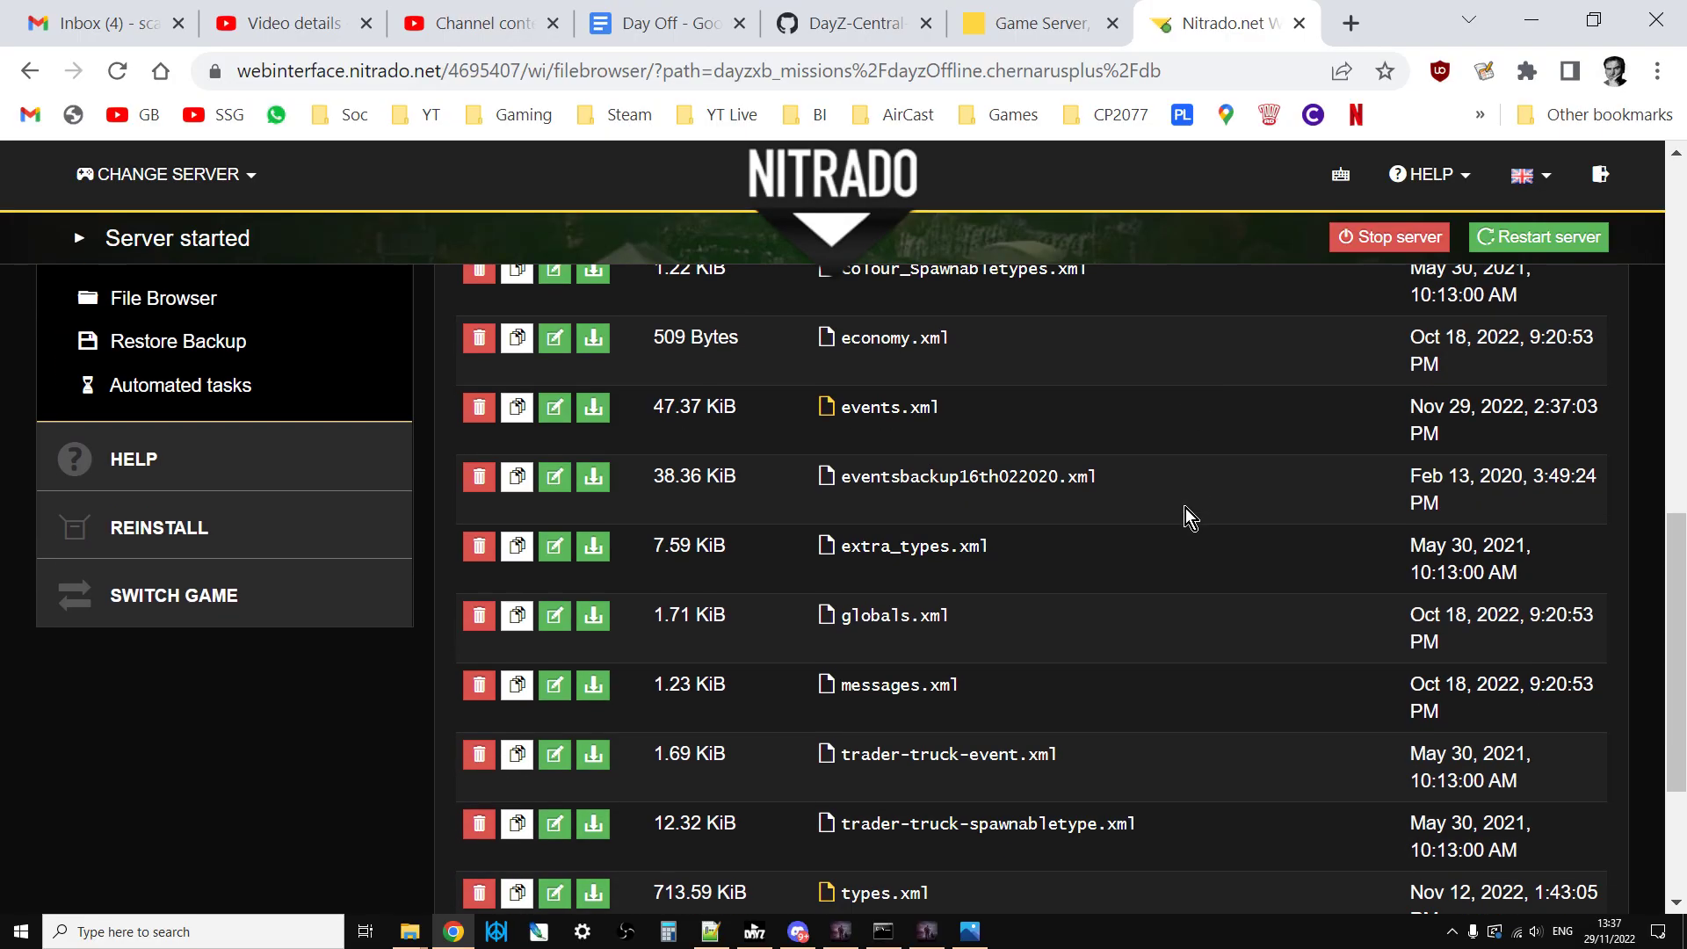
scroll(1184, 507, "down", 3)
left_click(886, 624)
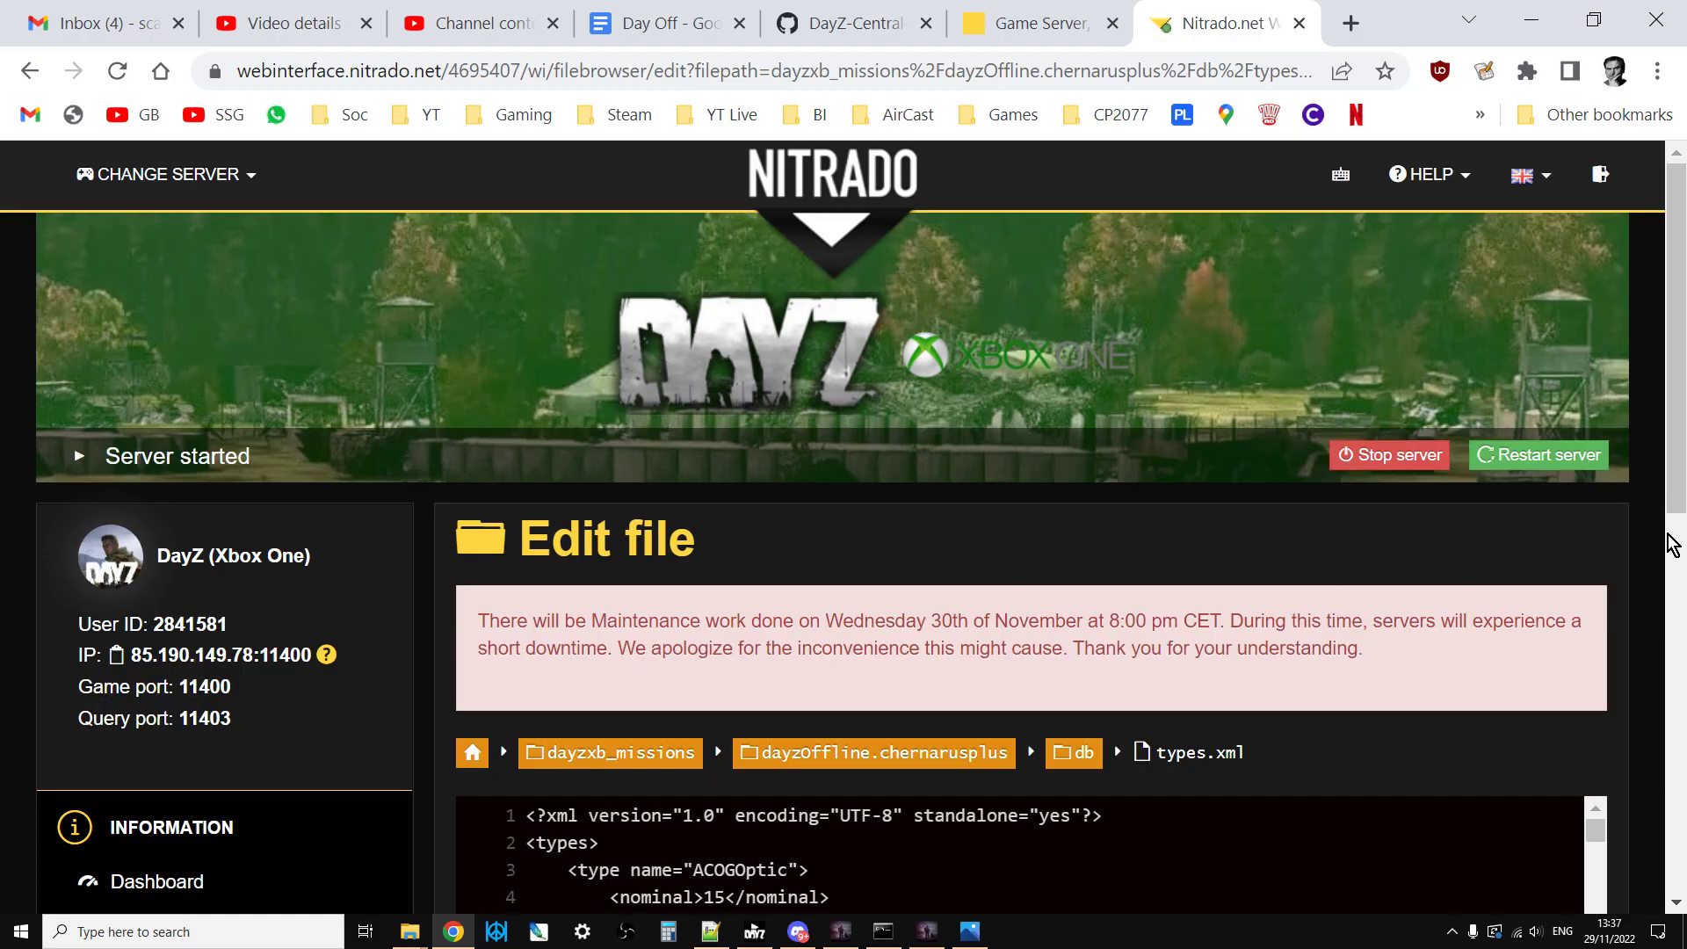
scroll(1683, 434, "down", 5)
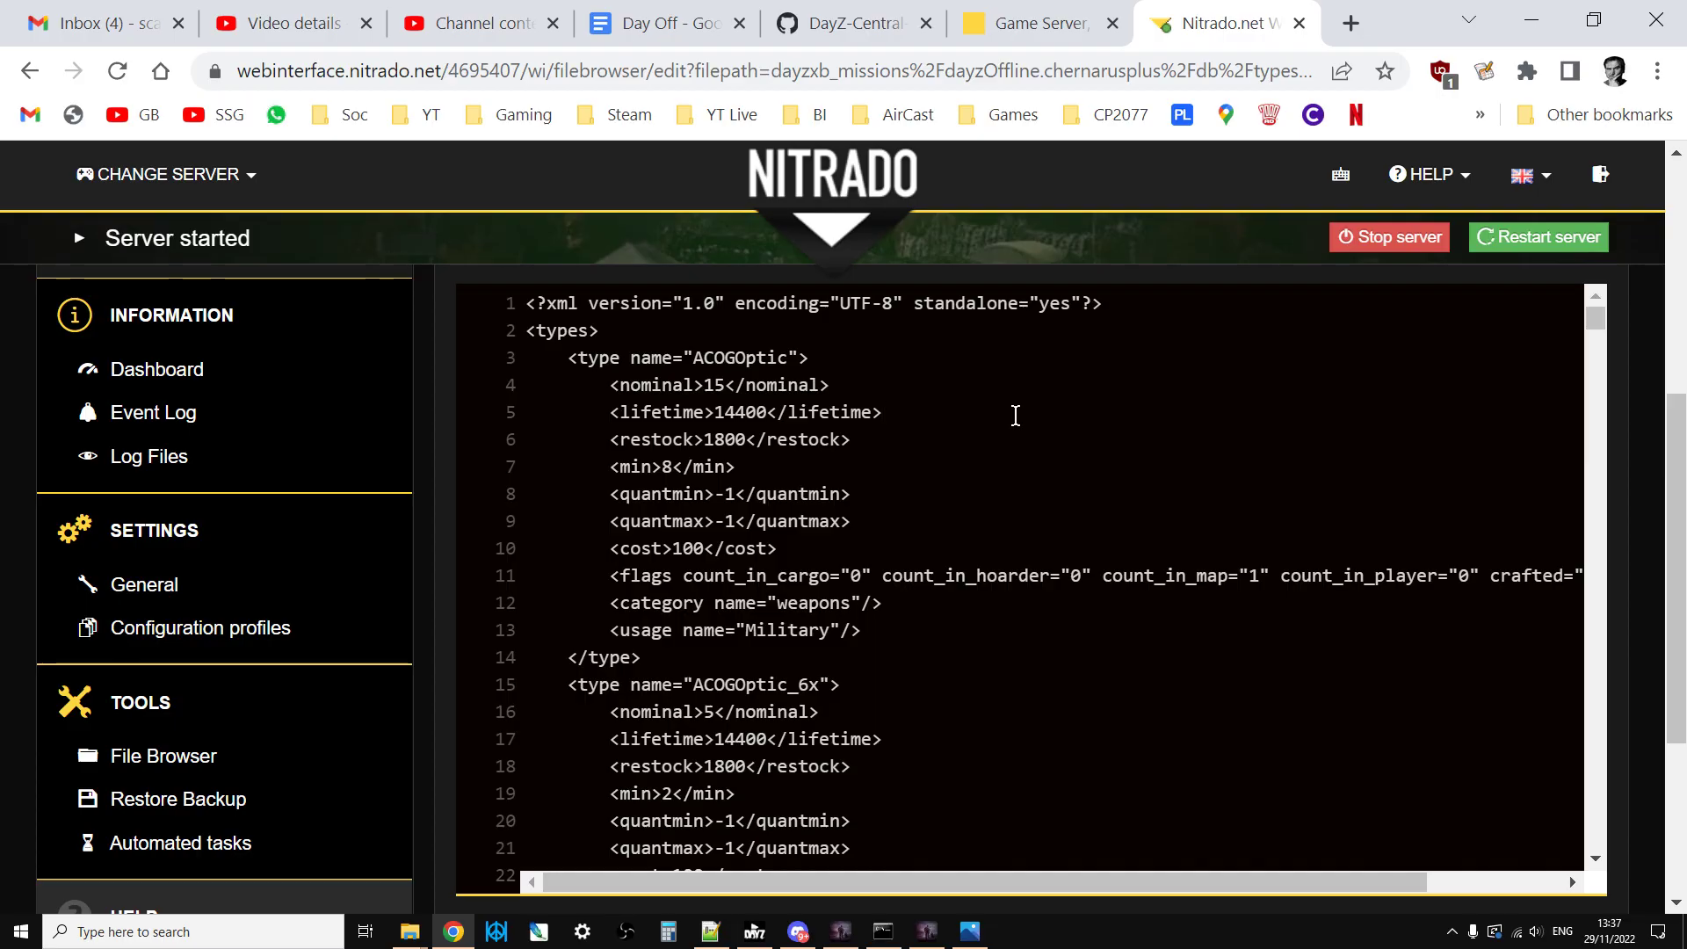
Find GiftBox_Large_1 by searching for "giftbox", set its nominal to 12 and edit its min value
key("ctrl+f")
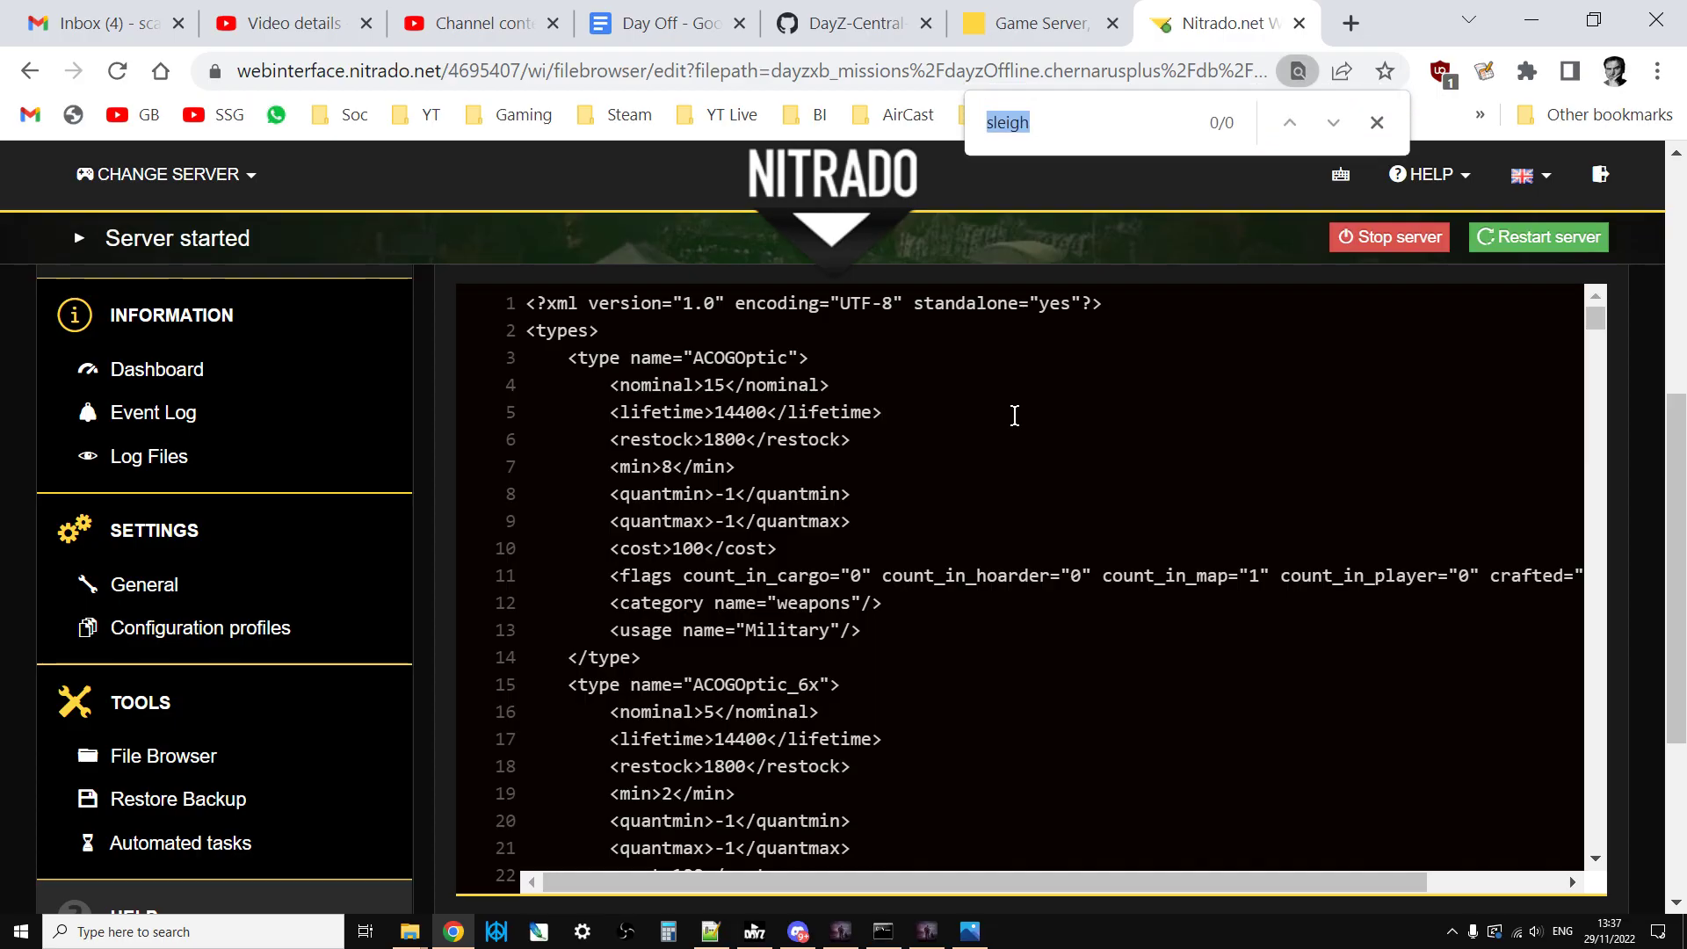
type("giftbox")
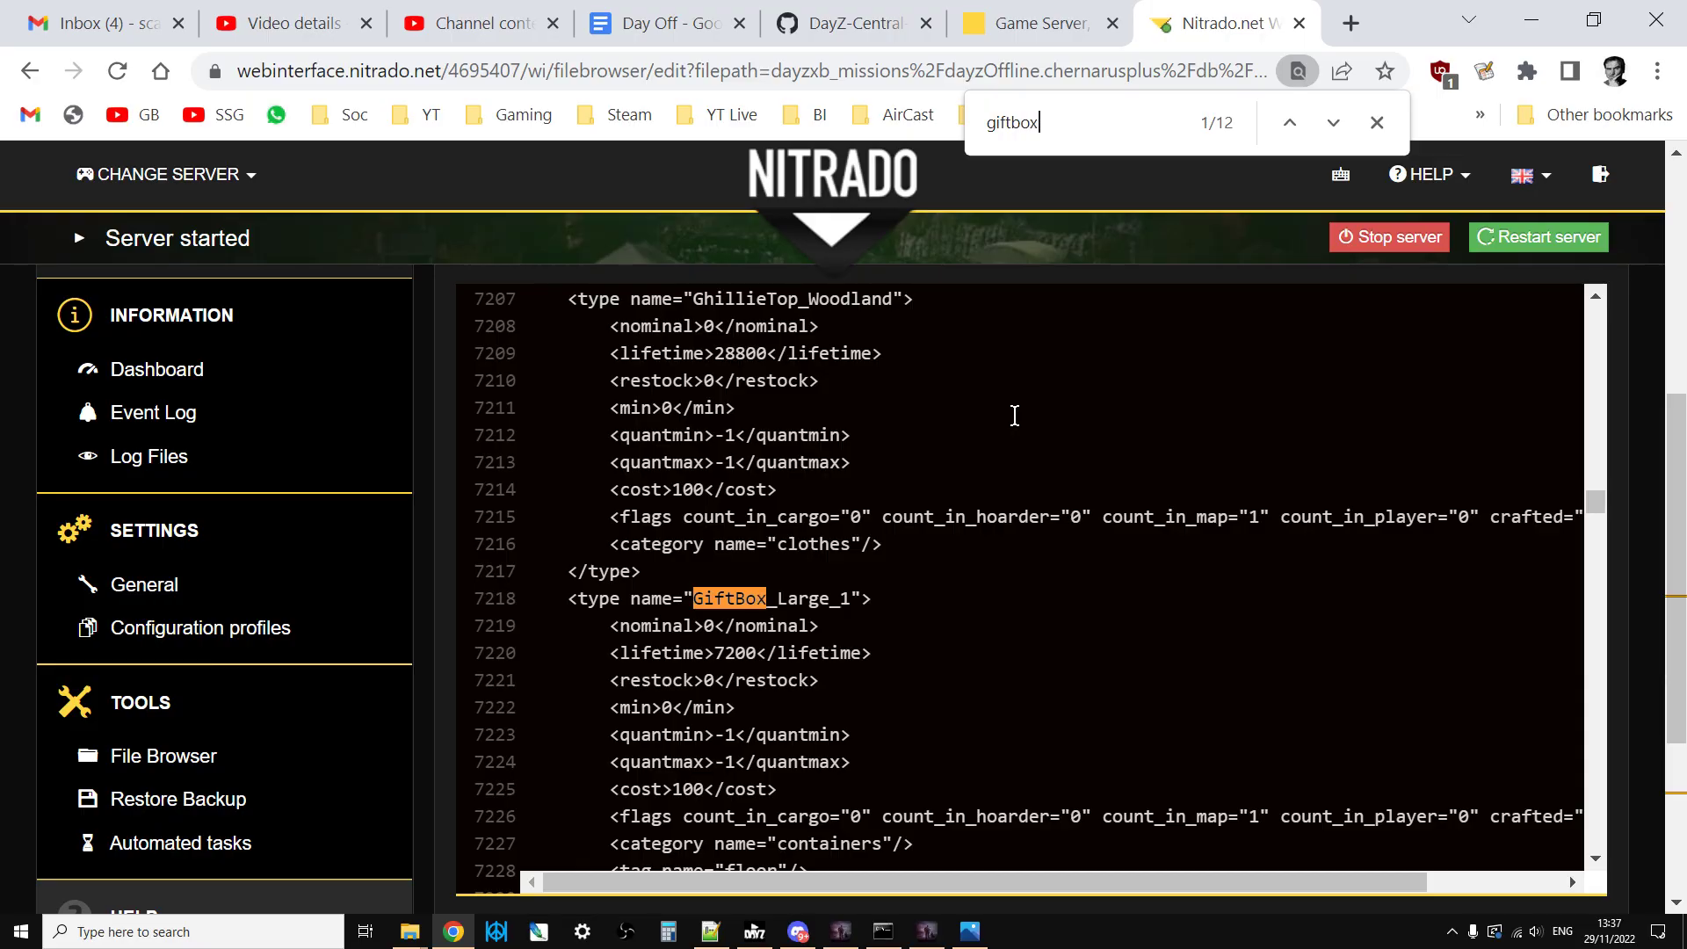
key("Return")
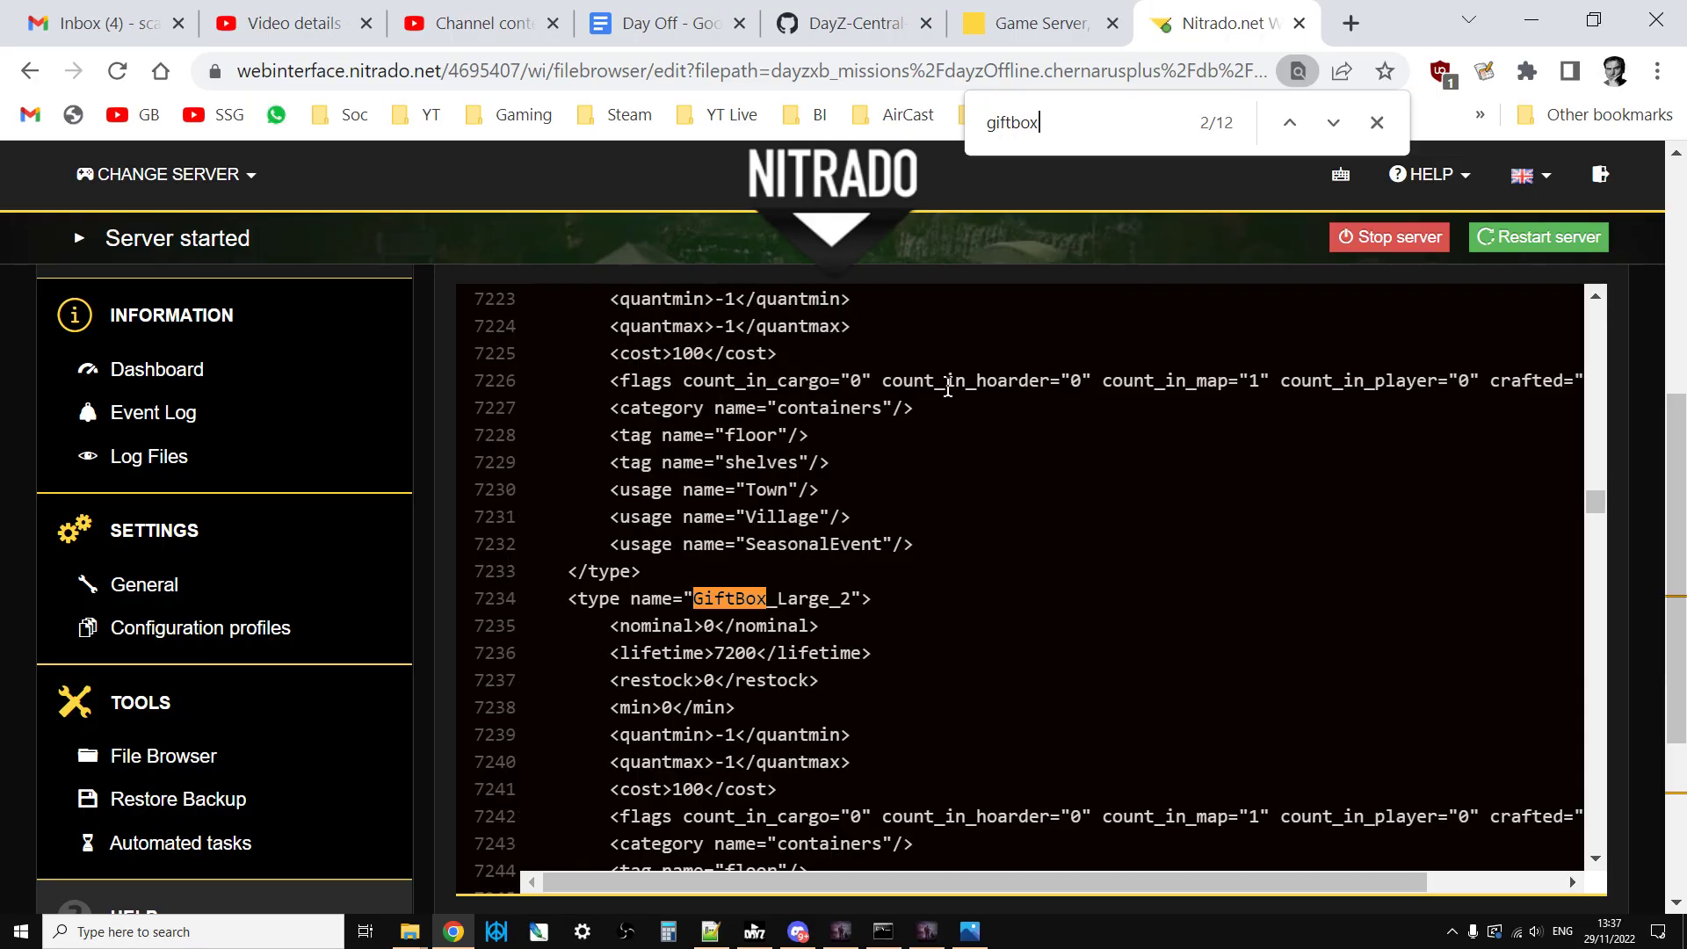
scroll(937, 584, "up", 5)
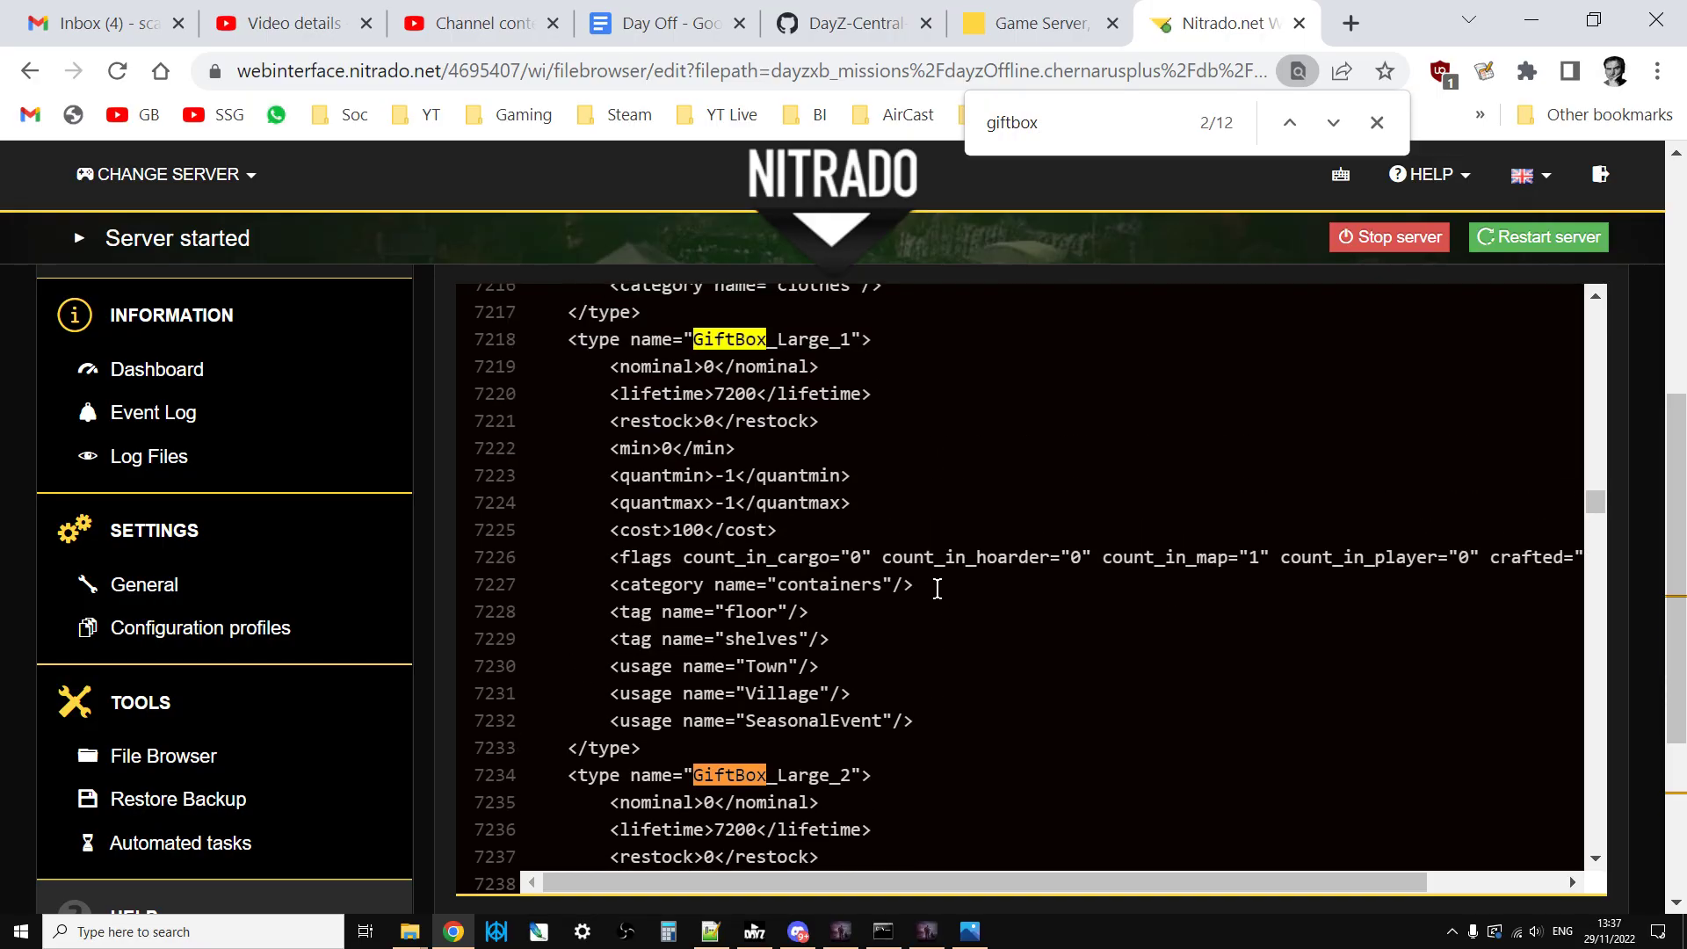
scroll(938, 588, "down", 2)
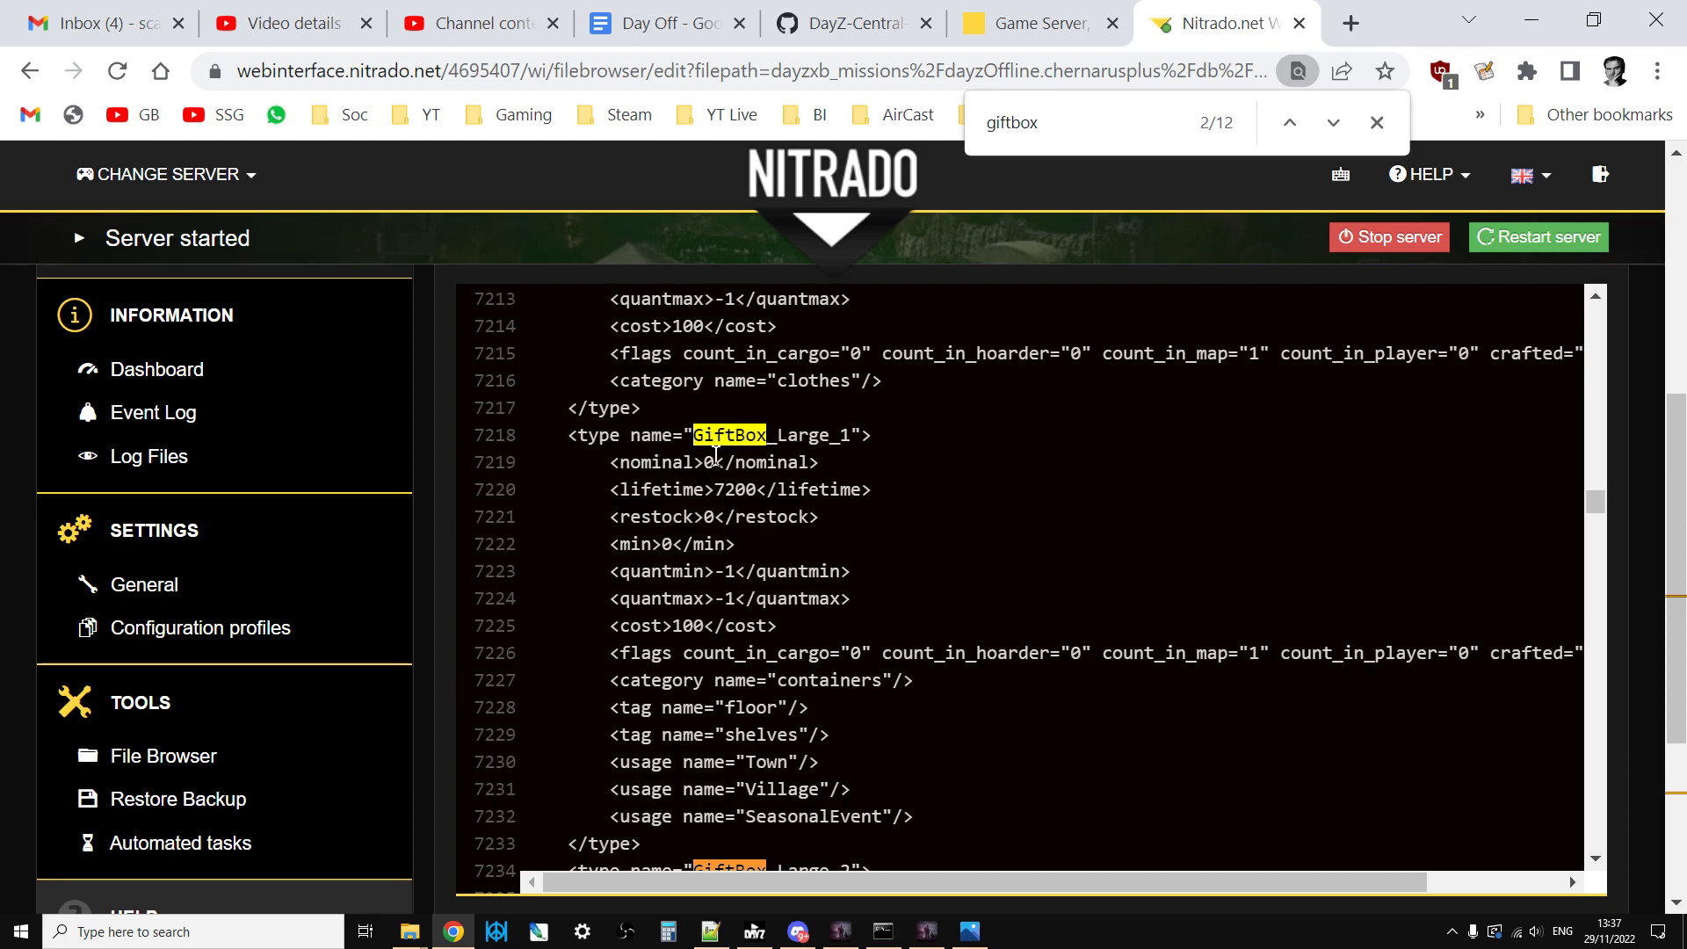
left_click(713, 460)
key("BackSpace")
type("12")
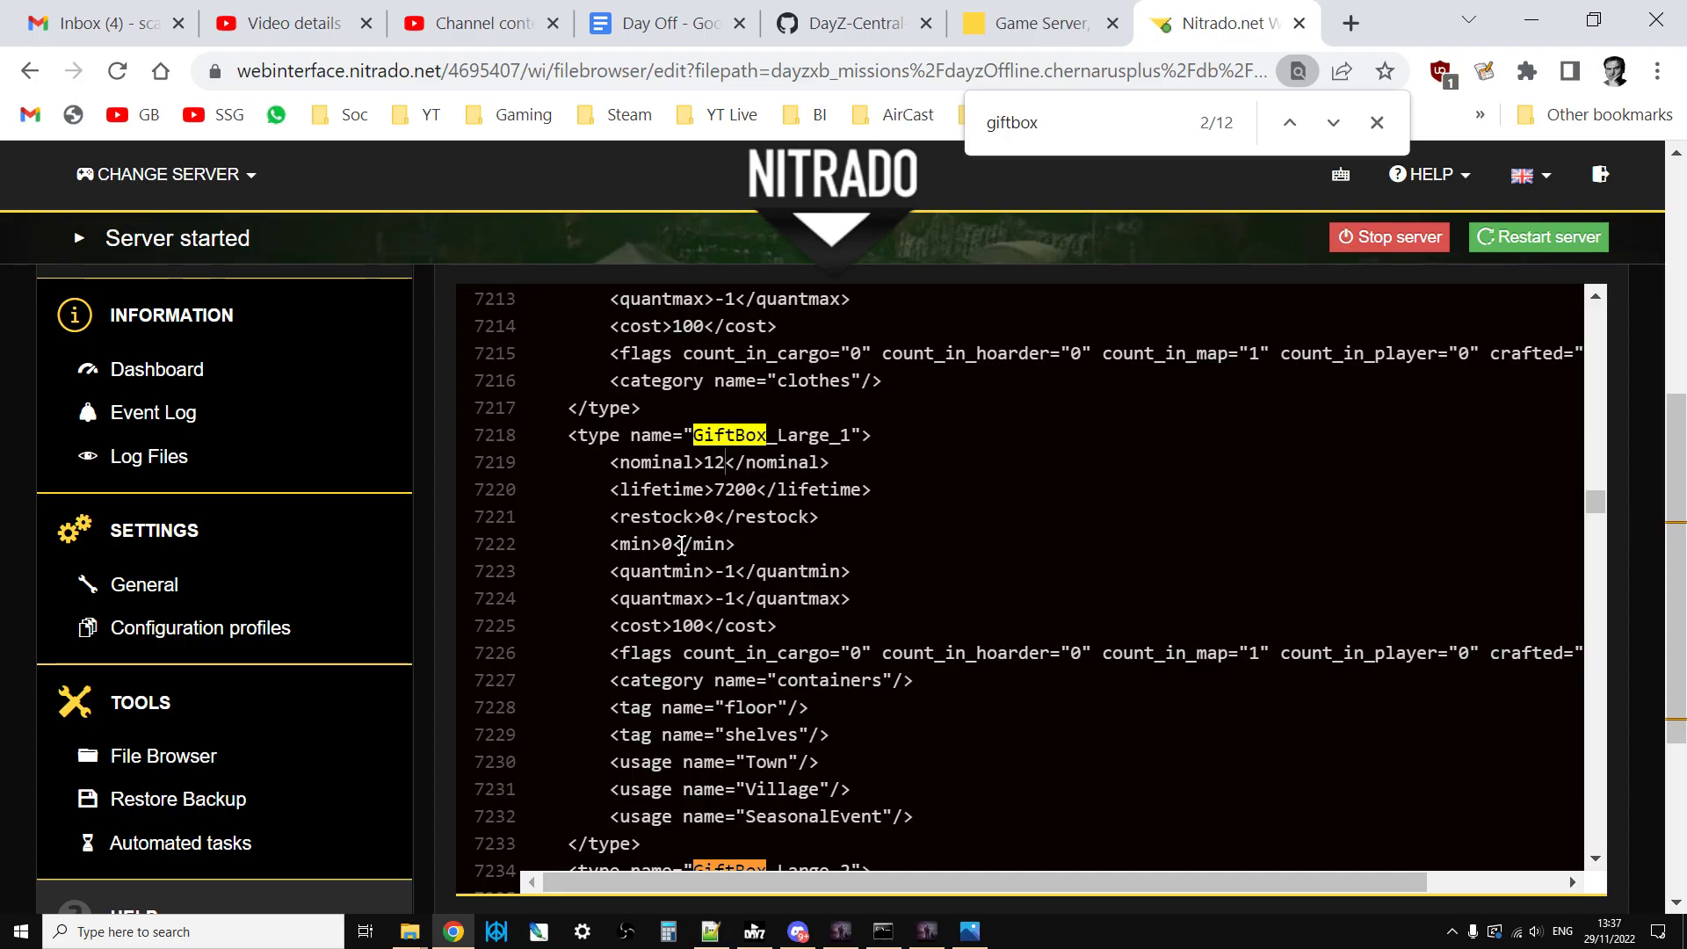
left_click(673, 545)
key("BackSpace")
type("0")
Set the nominal to 12 and the min to 10 for the GiftBox_Large_2 entry
scroll(717, 559, "down", 5)
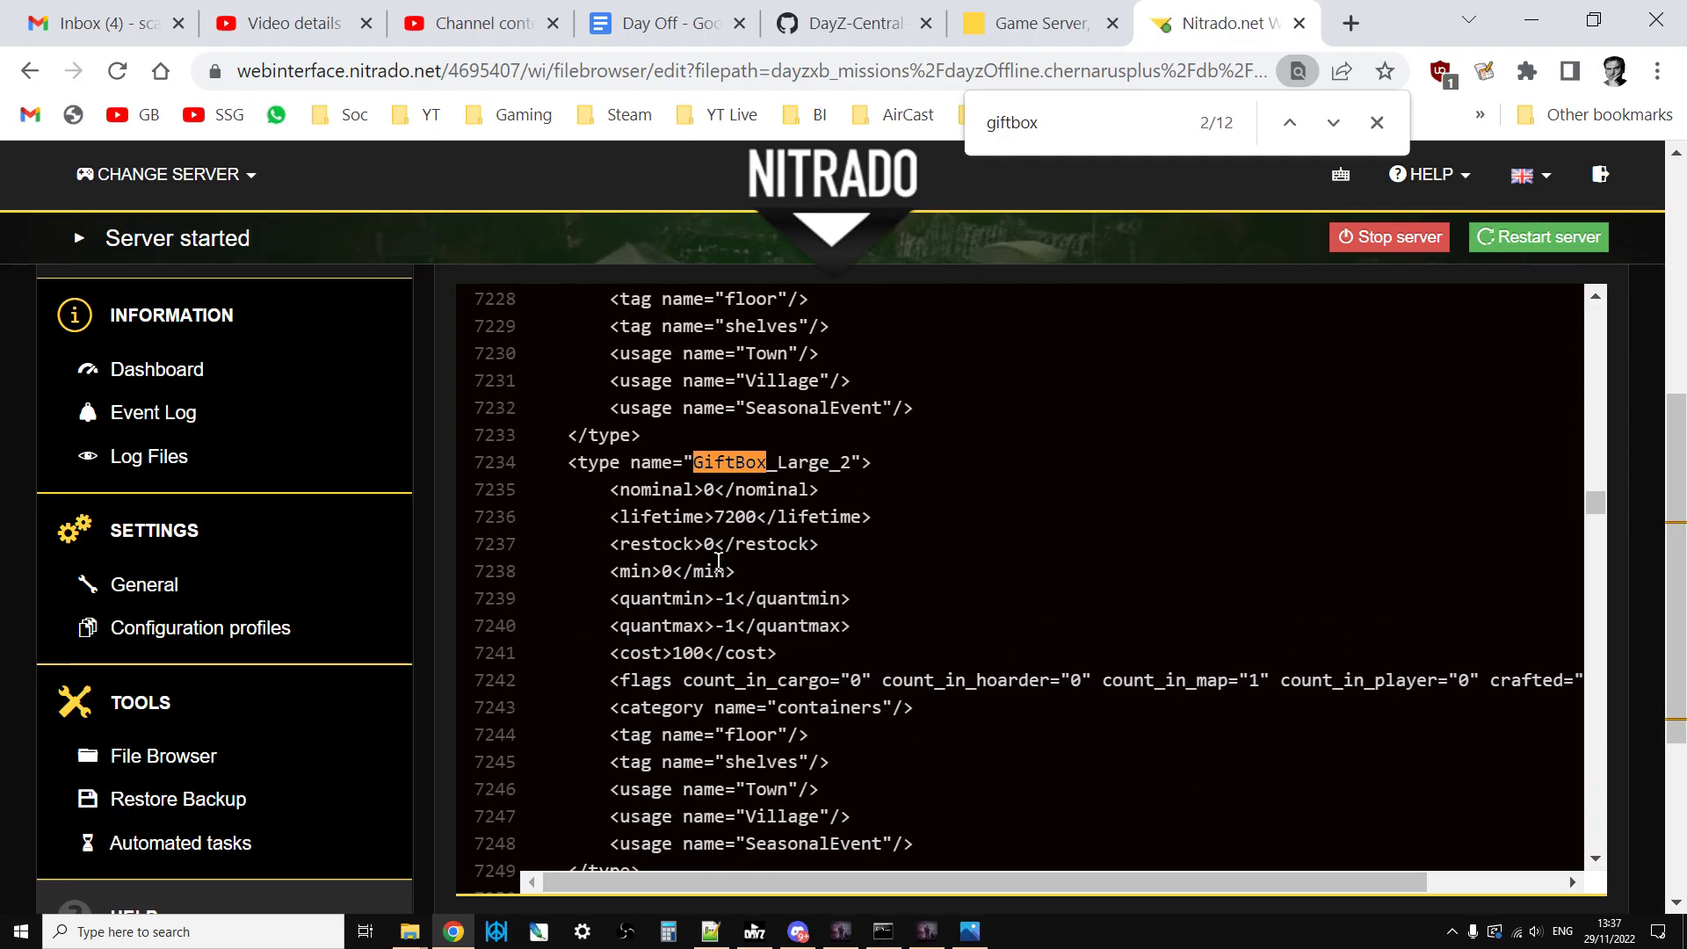
left_click(715, 488)
key("BackSpace")
type("12")
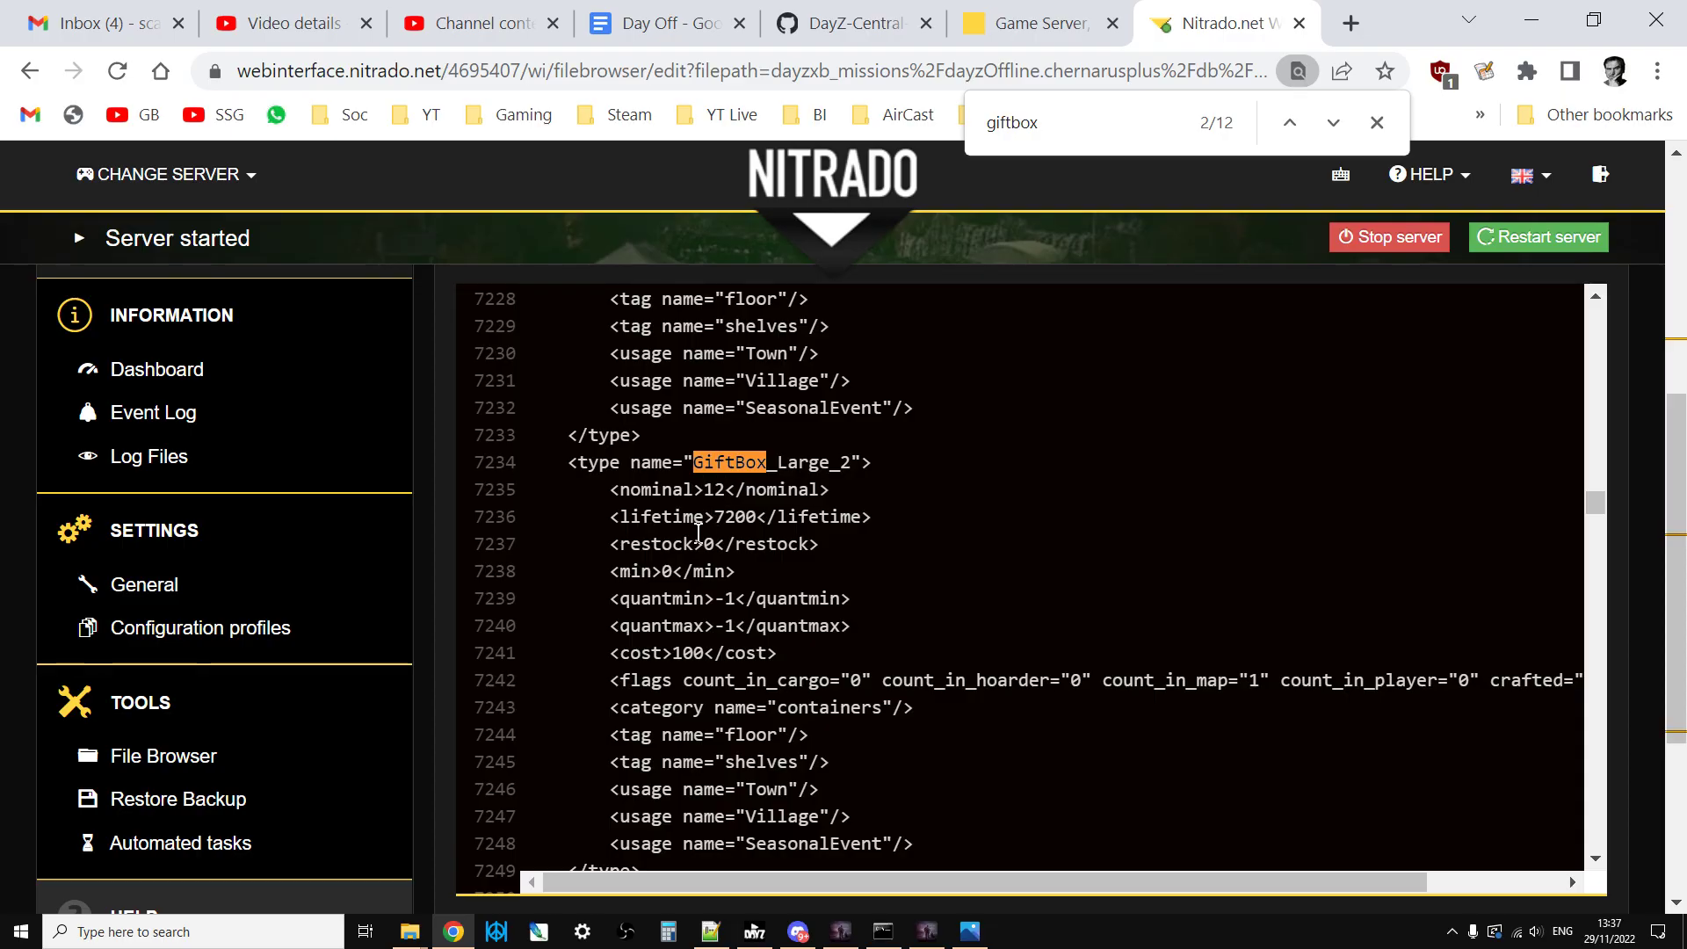
left_click(677, 571)
key("BackSpace")
type("10")
scroll(752, 588, "down", 3)
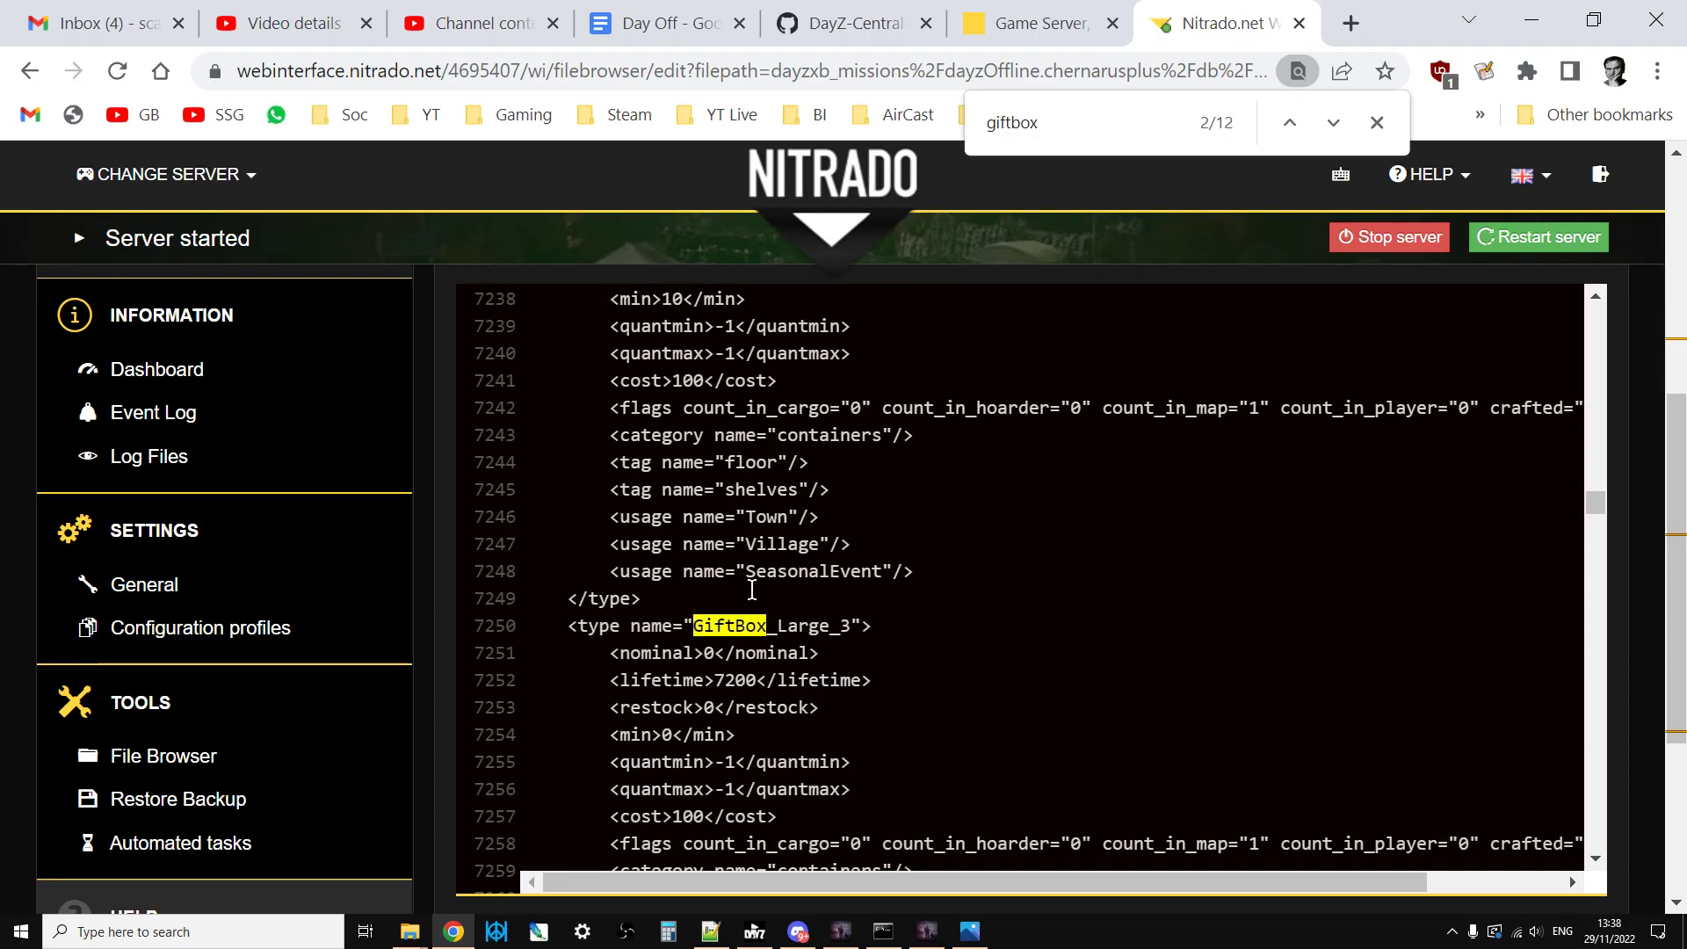
left_click_drag(1676, 584, 1672, 657)
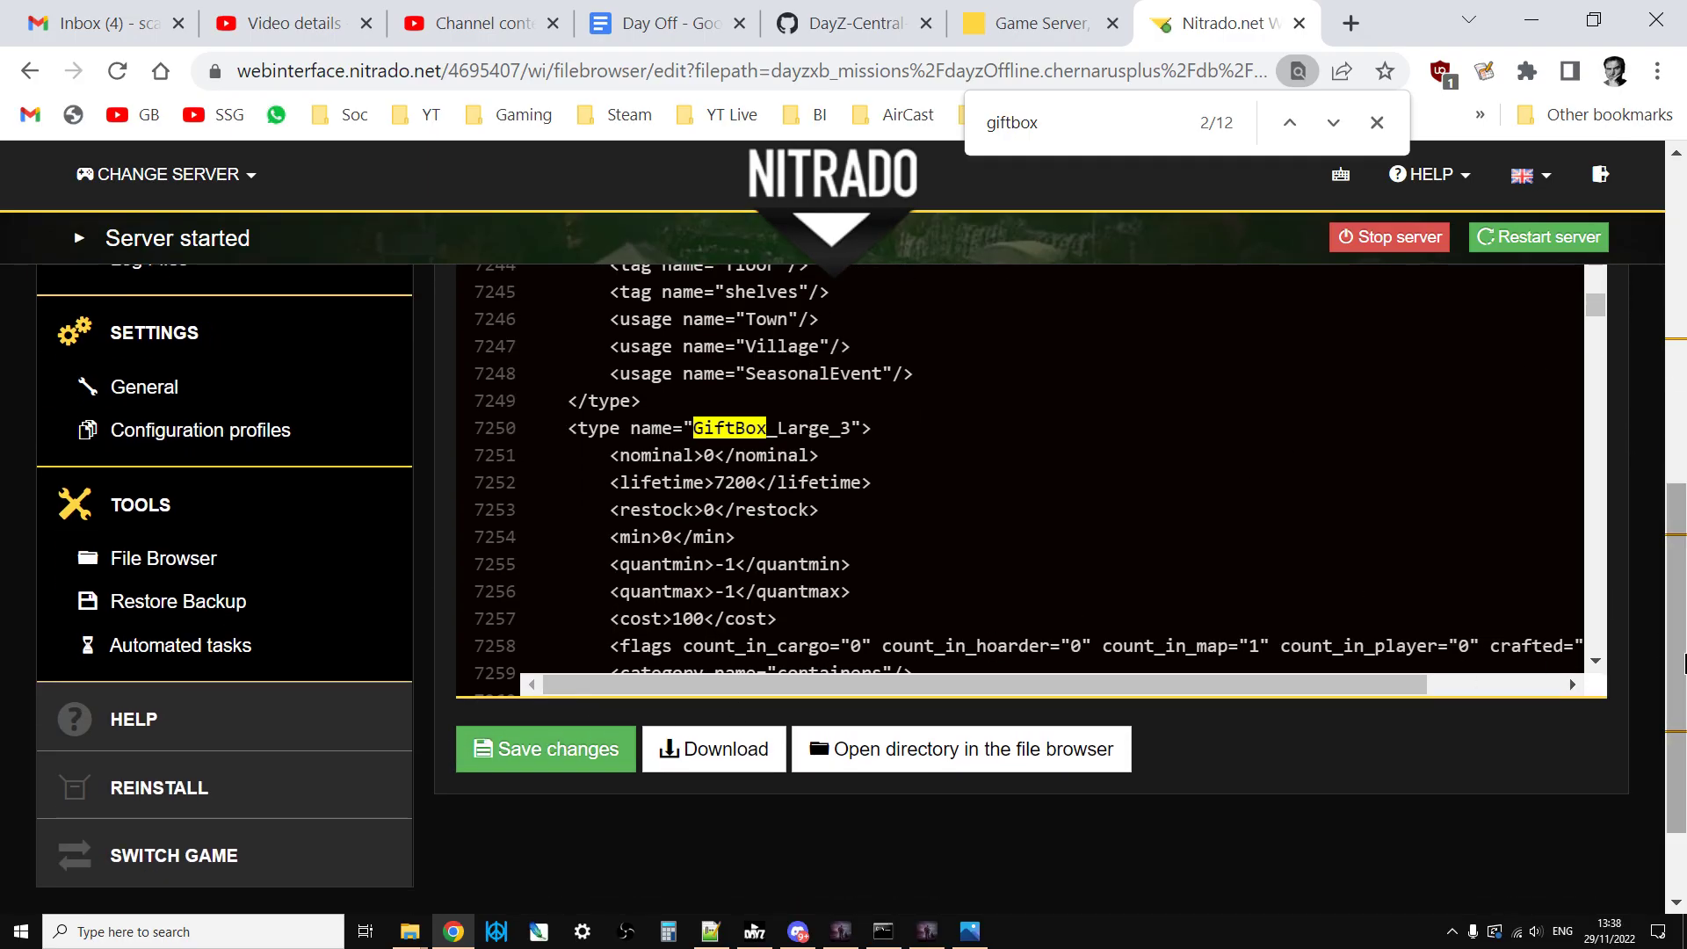
scroll(1363, 489, "up", 5)
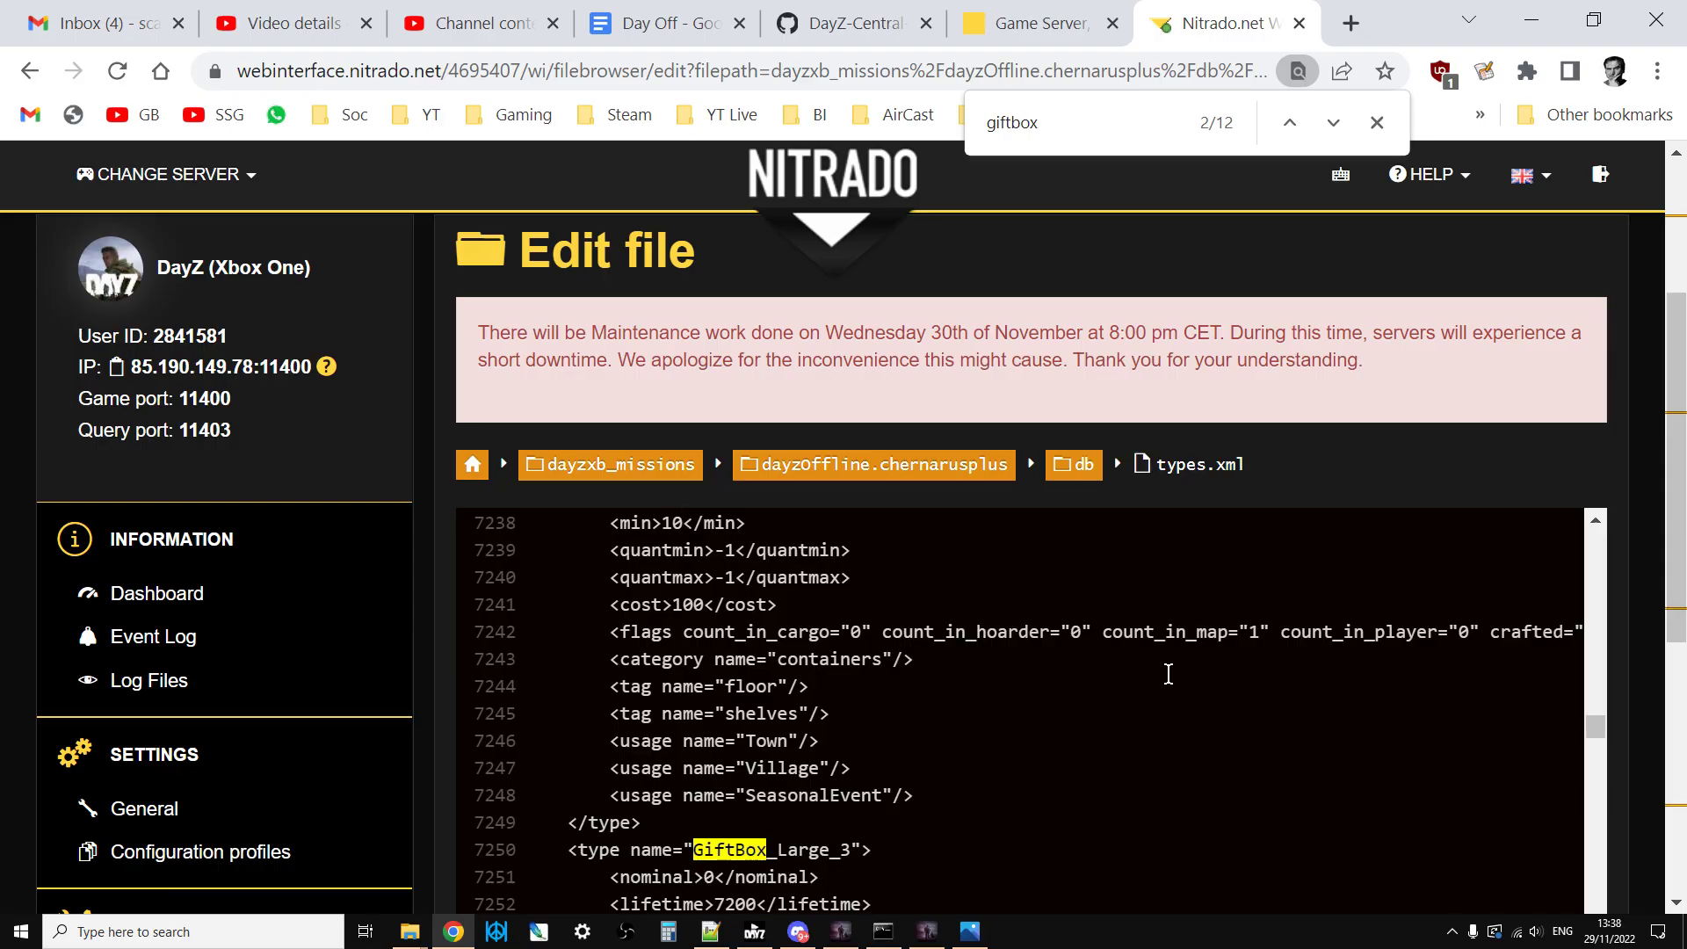
left_click_drag(1674, 566, 1590, 667)
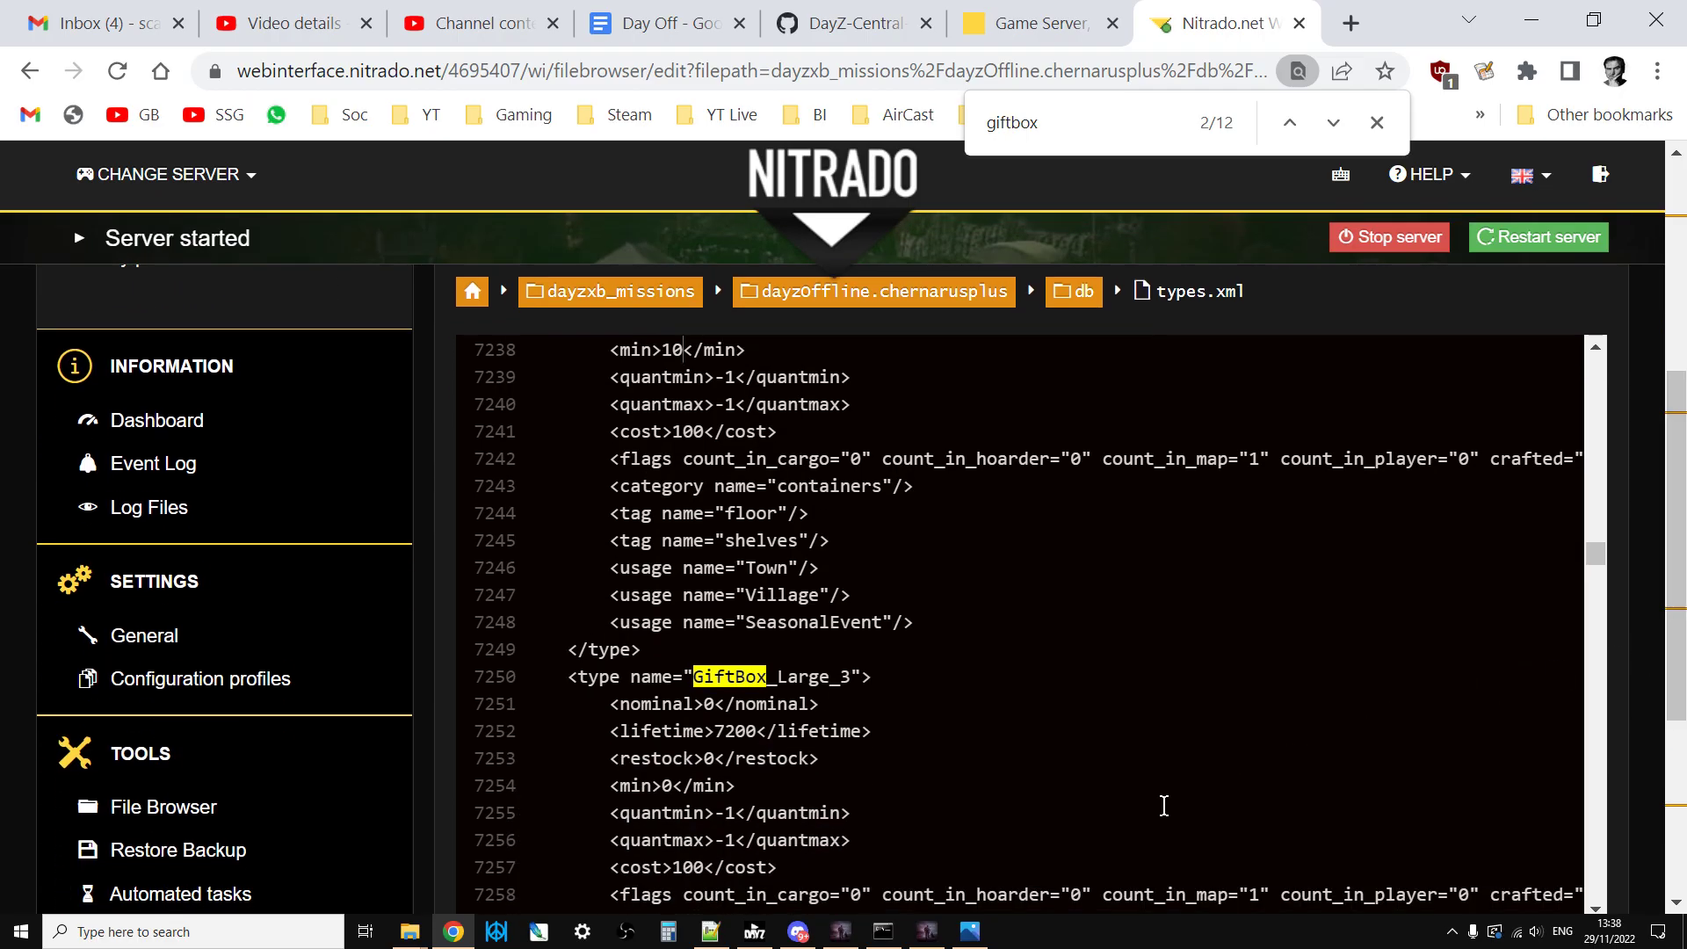
Switch to the running DayZ game and walk around the town square's Christmas tree to examine it and the gift boxes beneath it
left_click(924, 931)
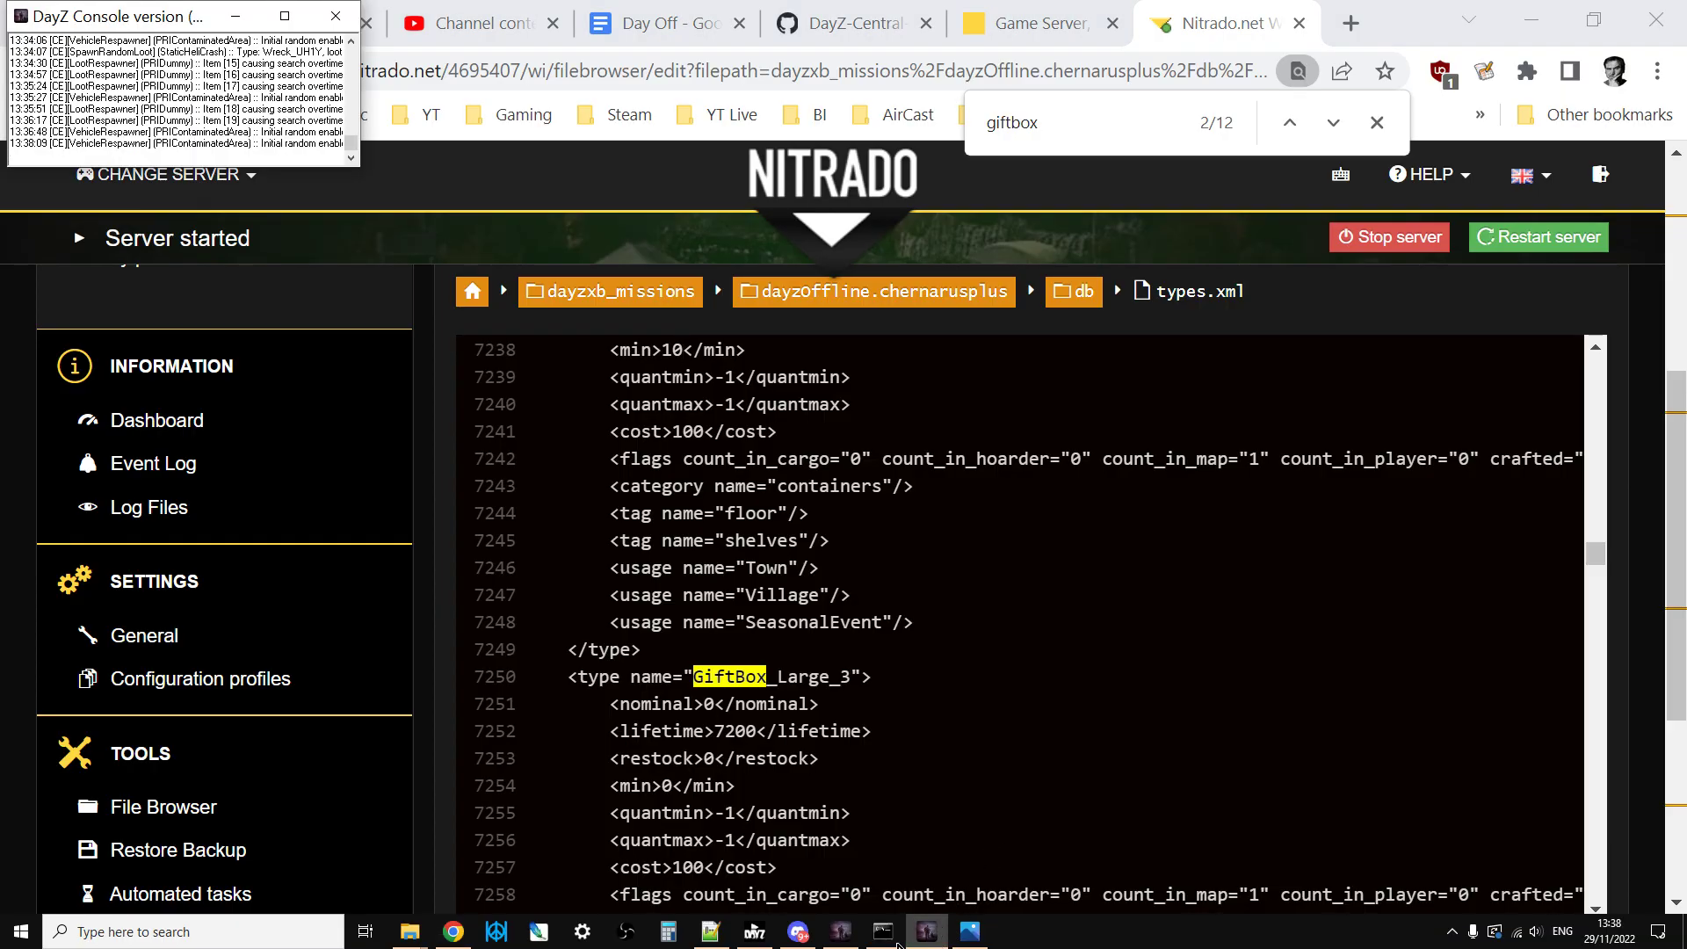
left_click(841, 931)
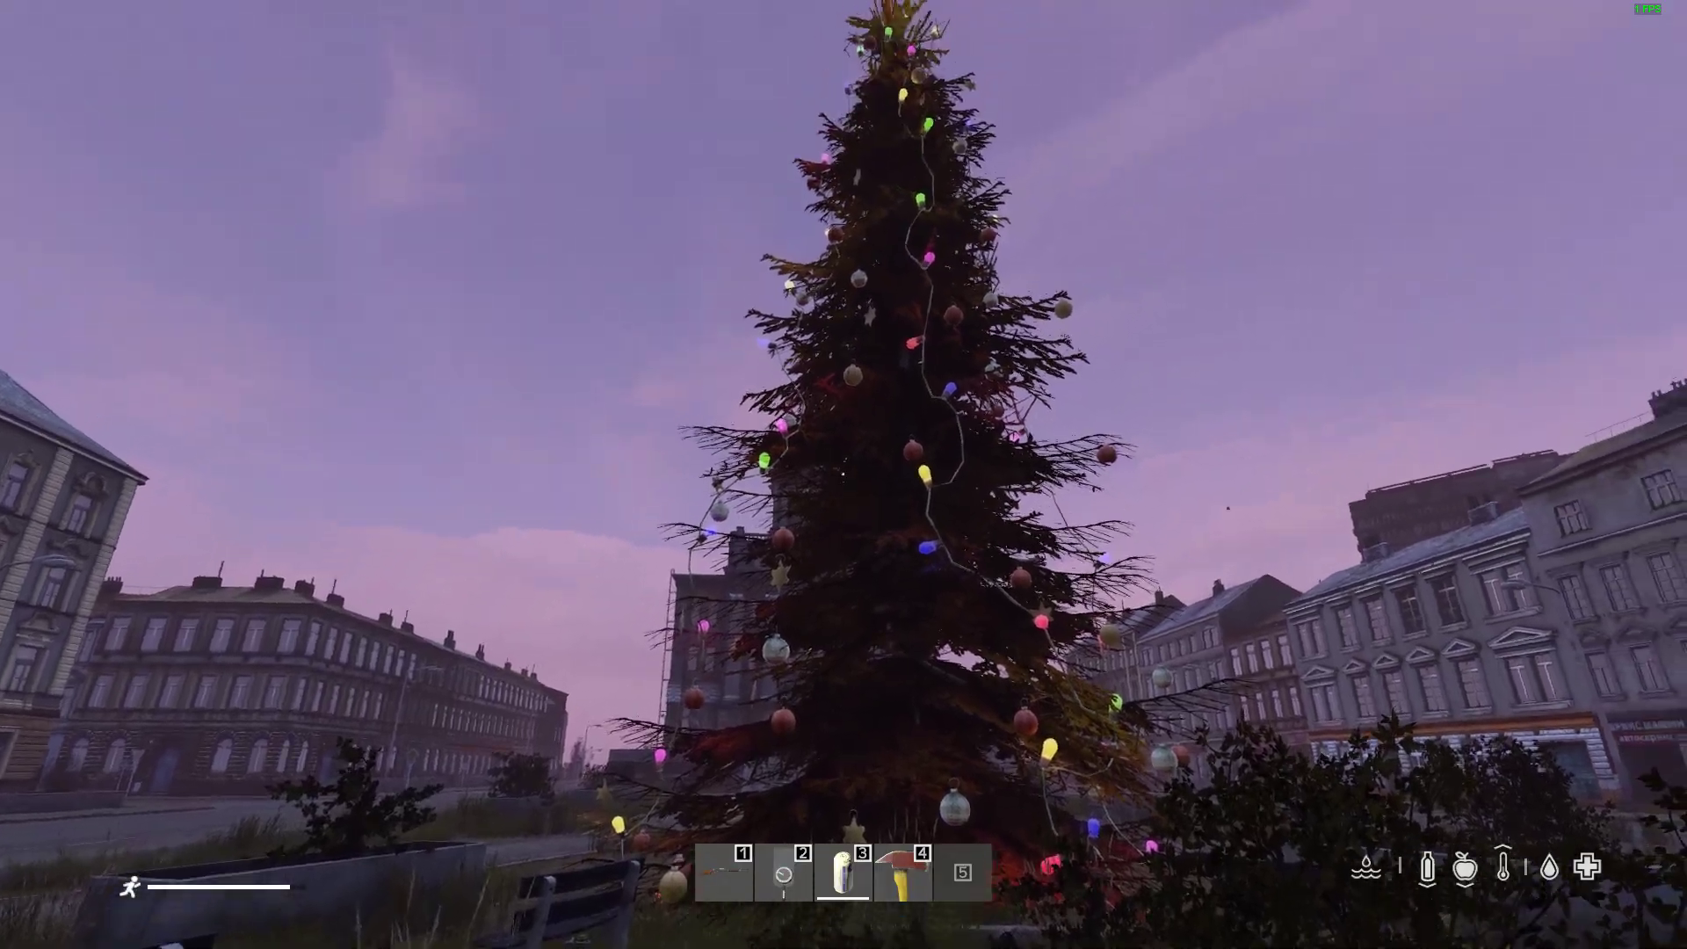
key("a")
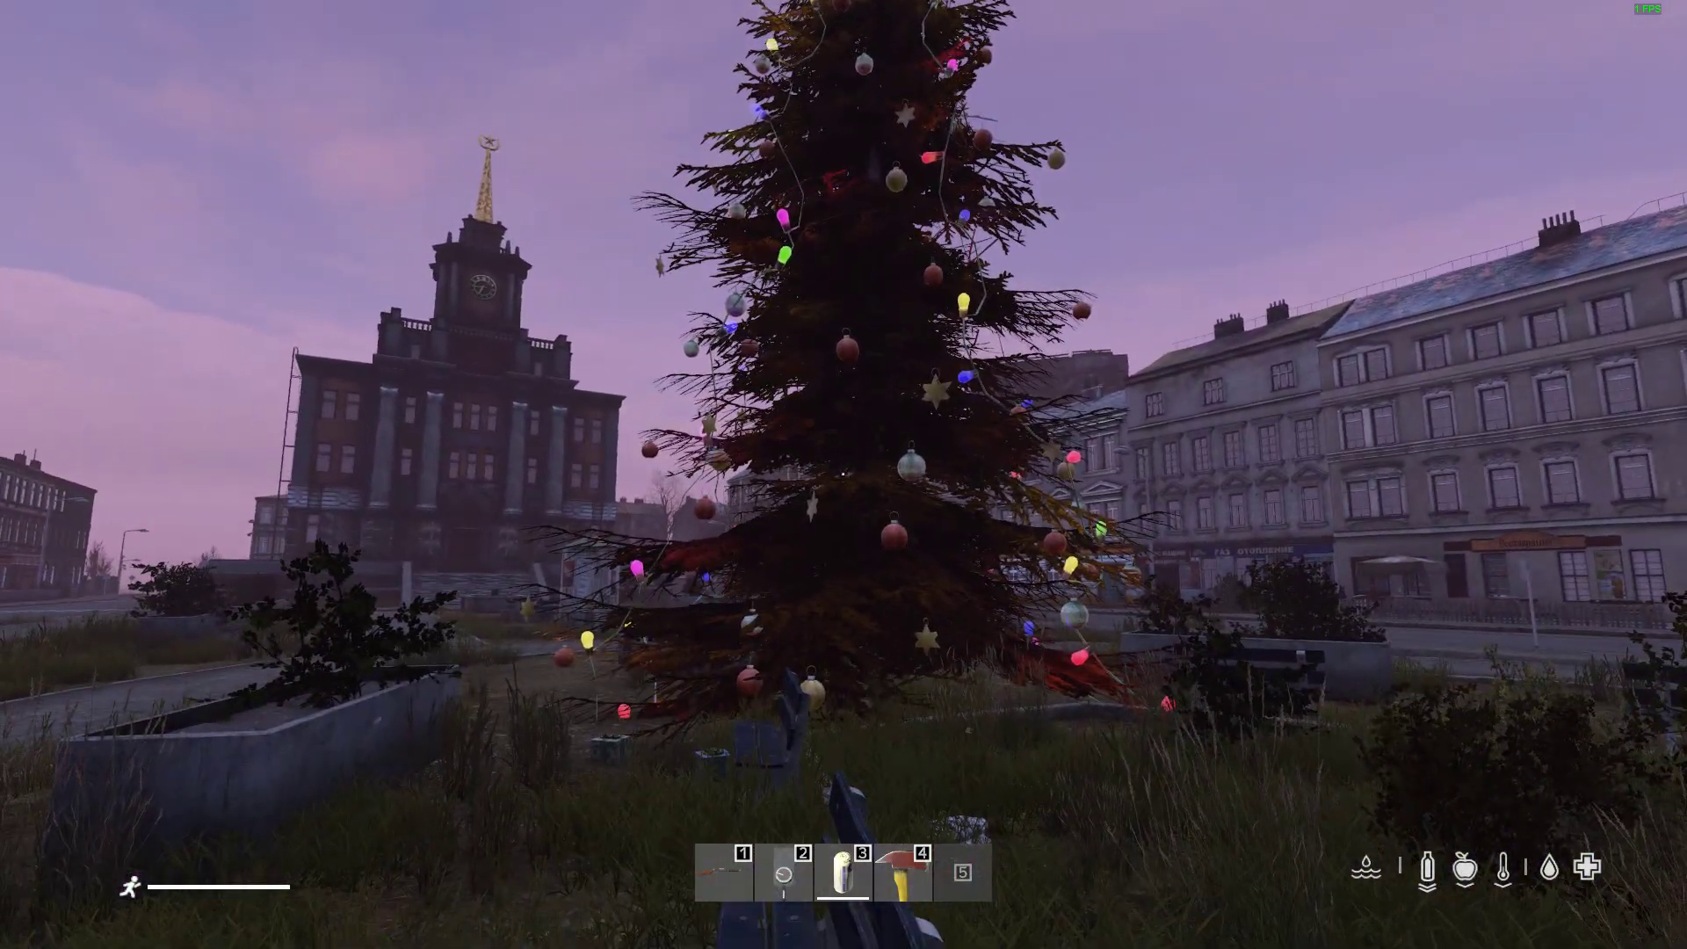
key("w")
key("w")
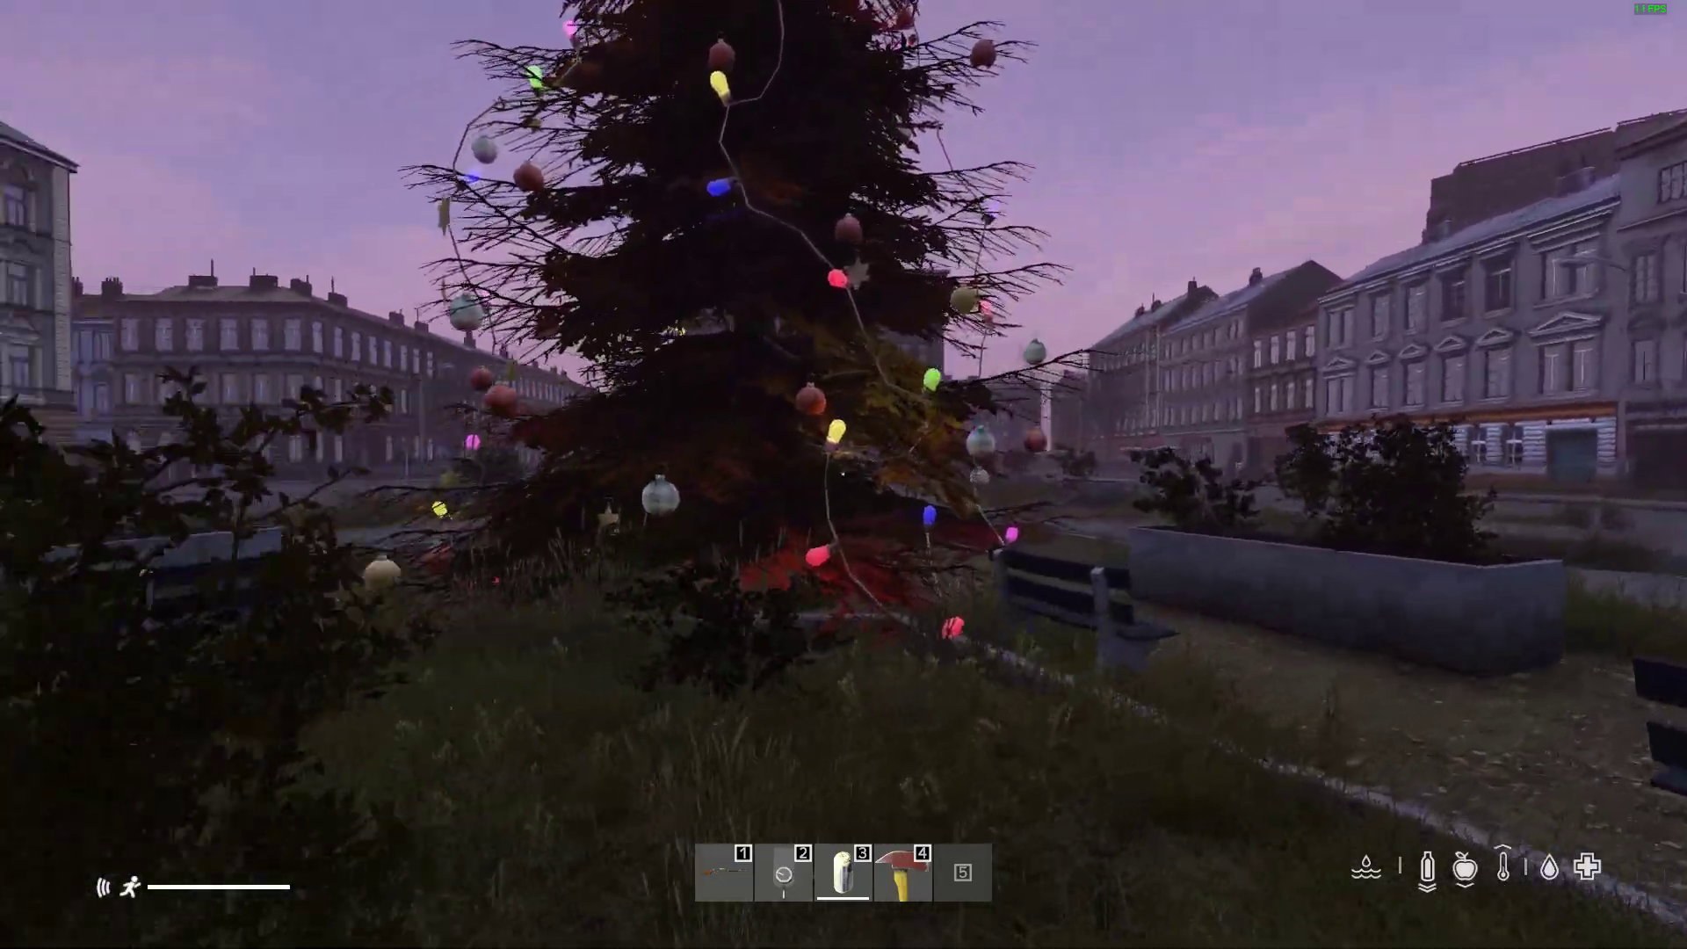
key("w")
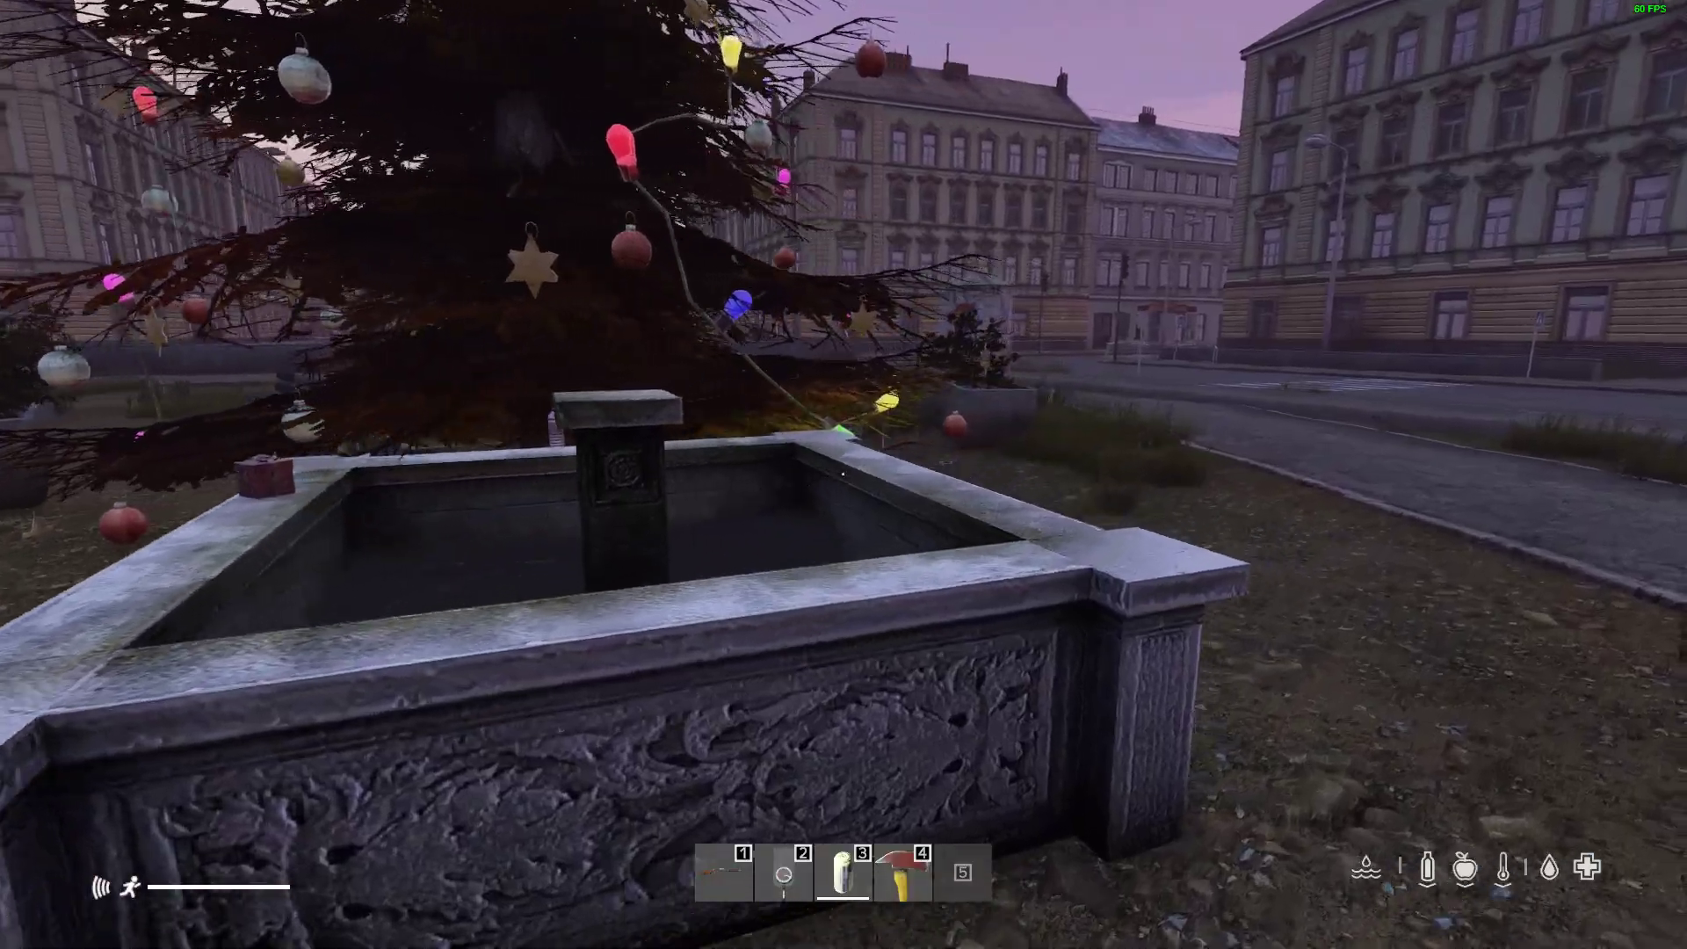
key("w")
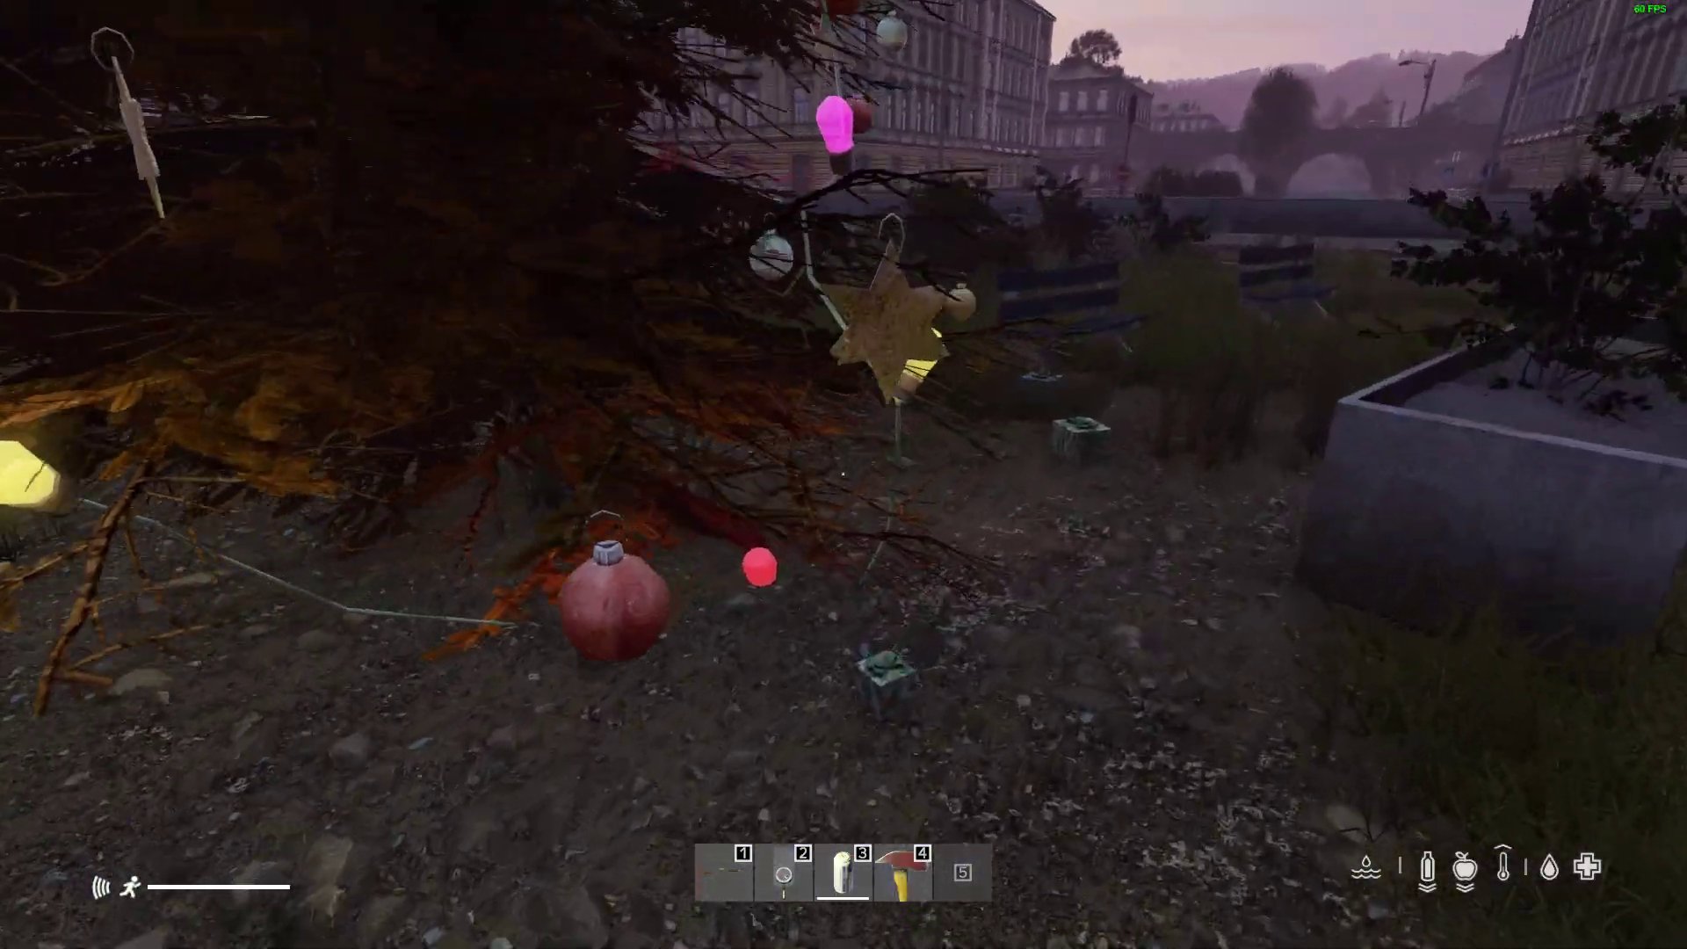
key("w")
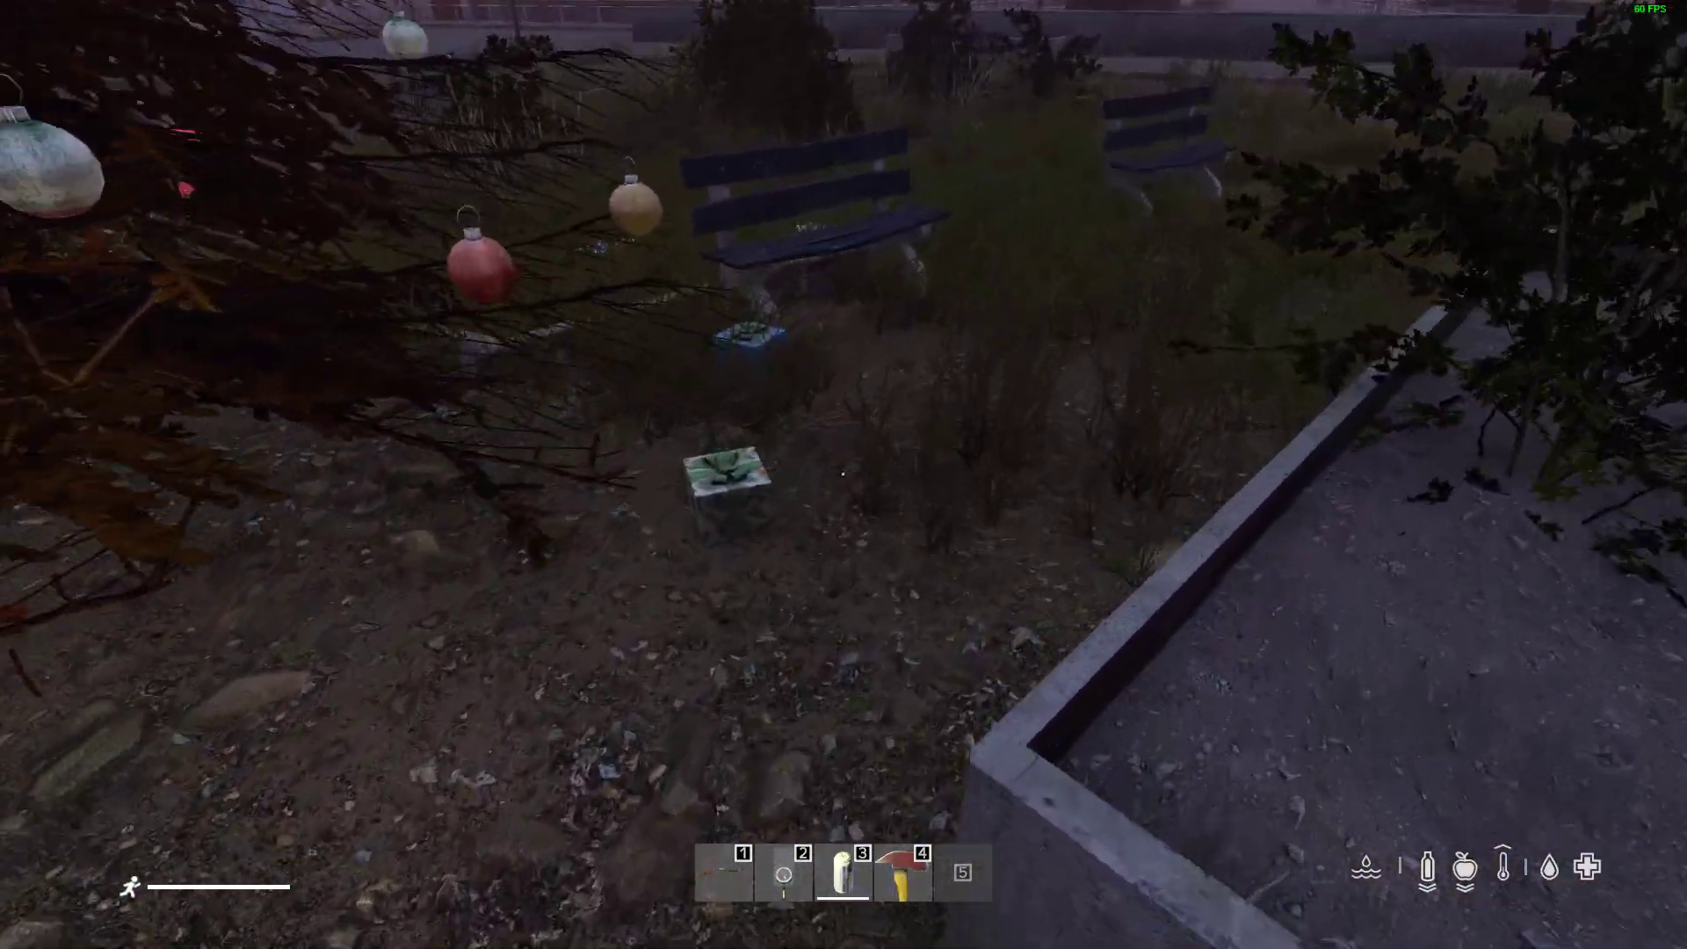
key("s")
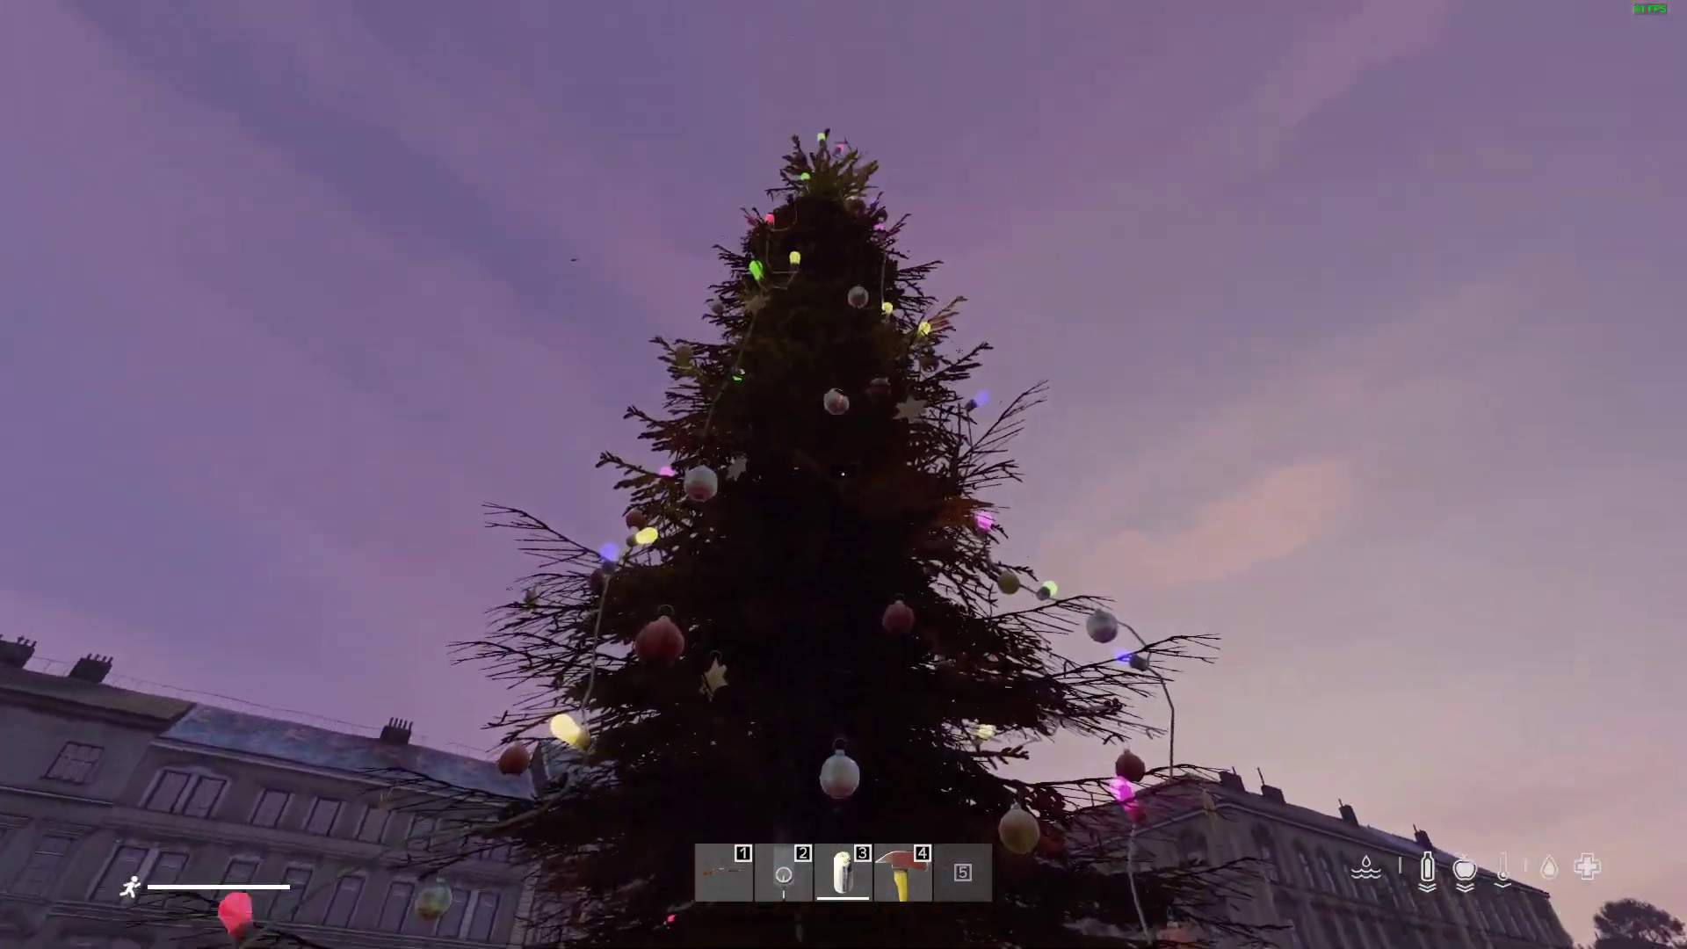
key("w")
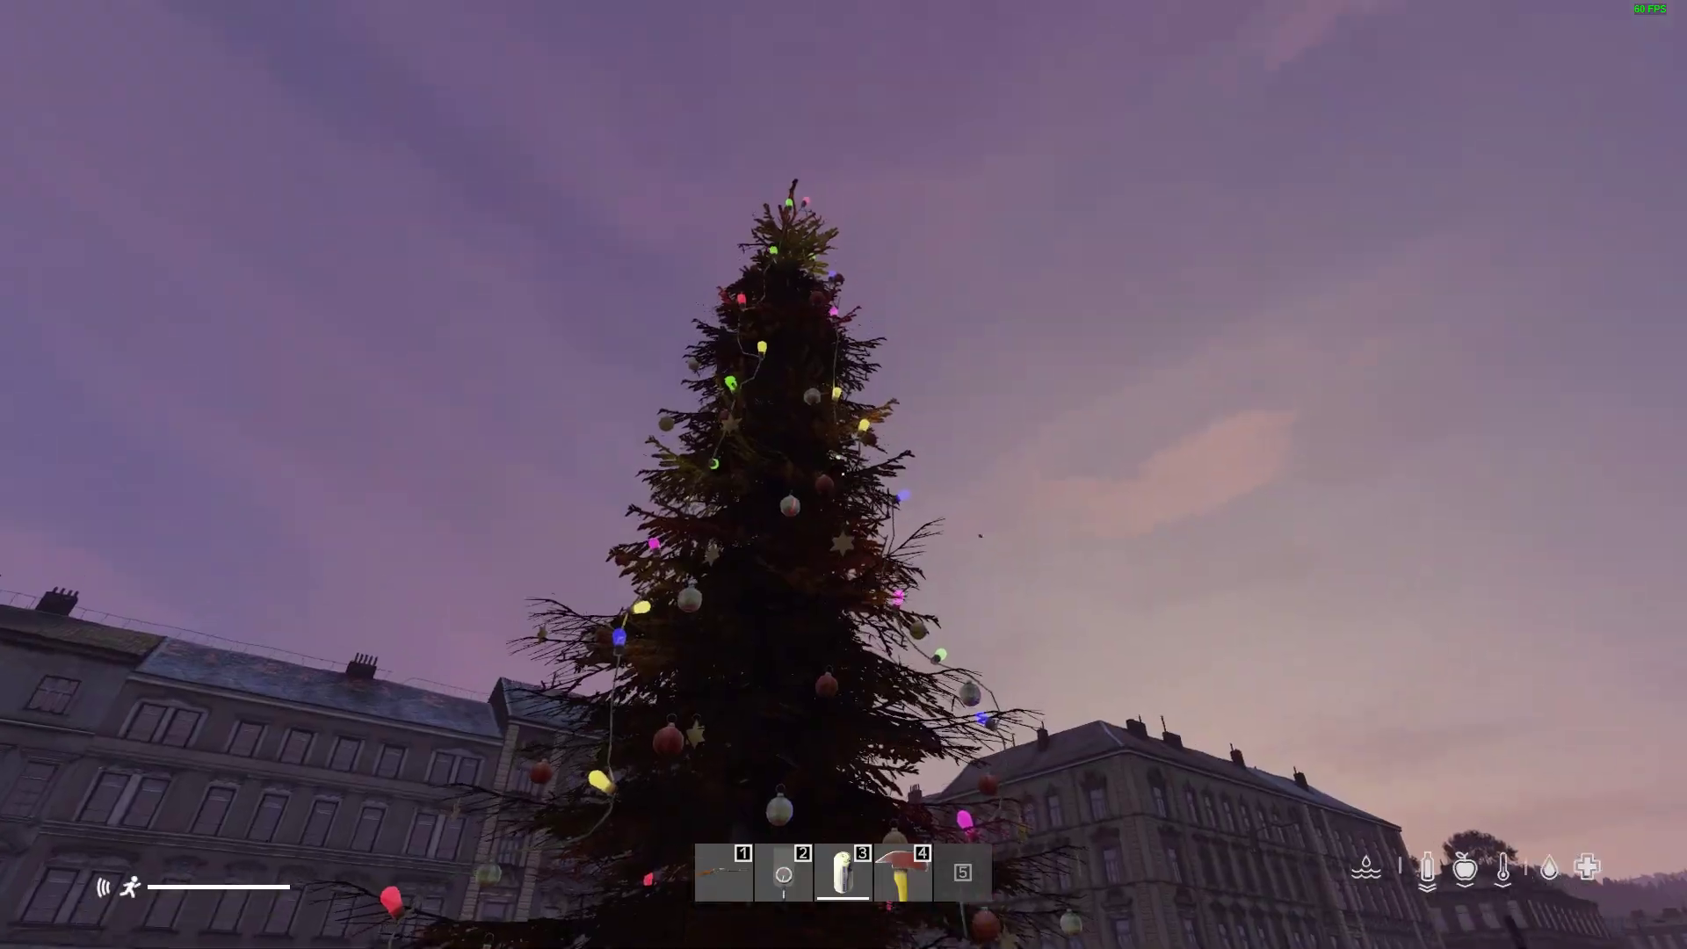
key("w")
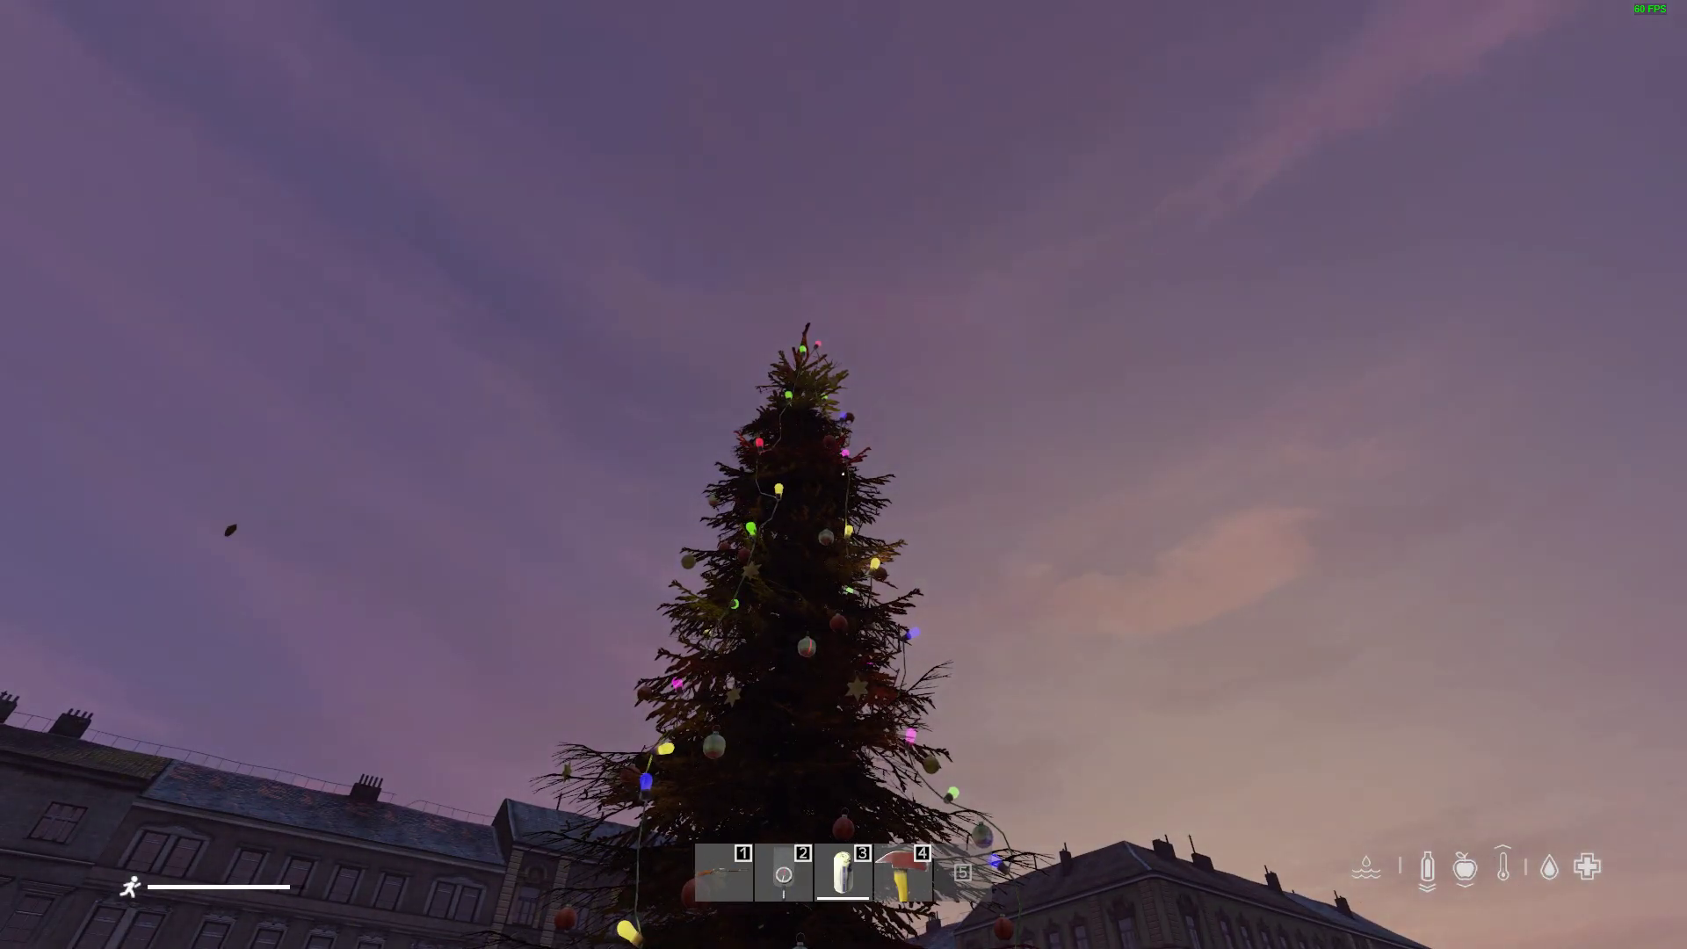